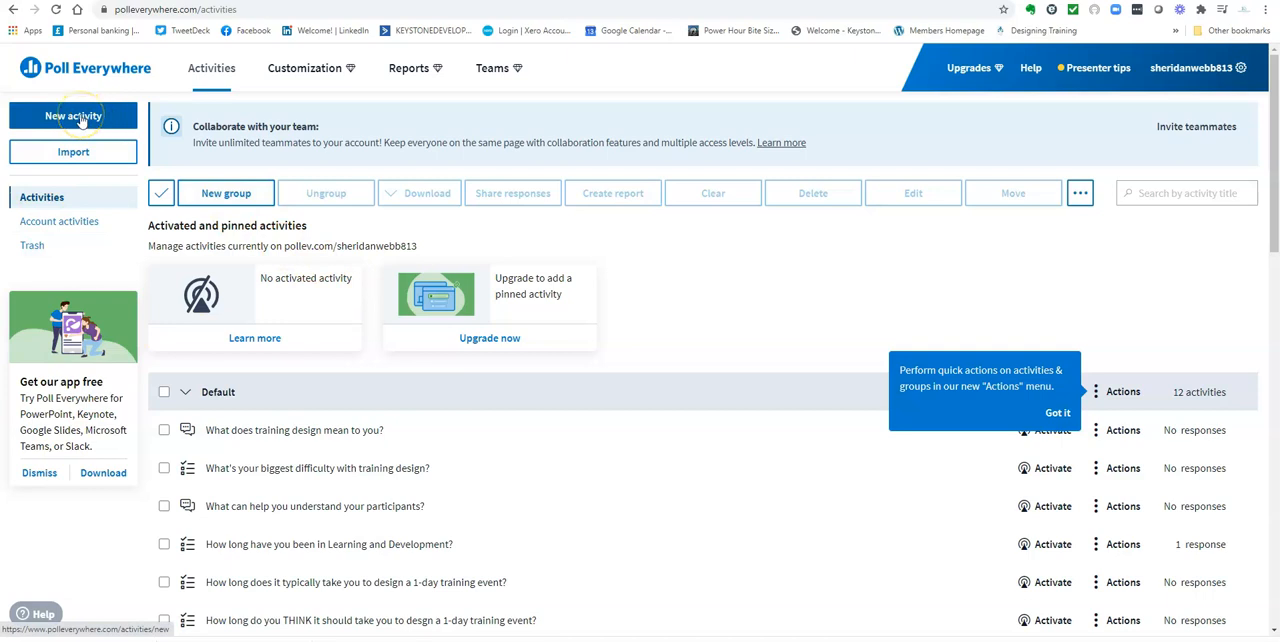
Start a new activity and preview the Multiple choice and Word cloud activity types
click(80, 117)
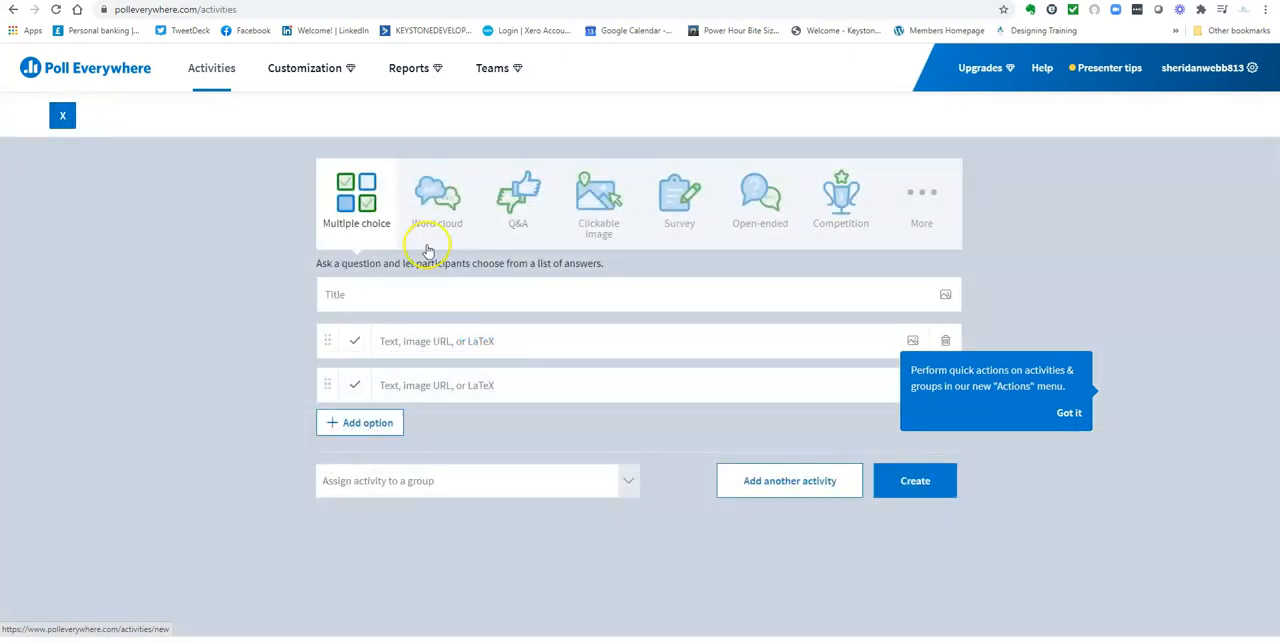
click(345, 330)
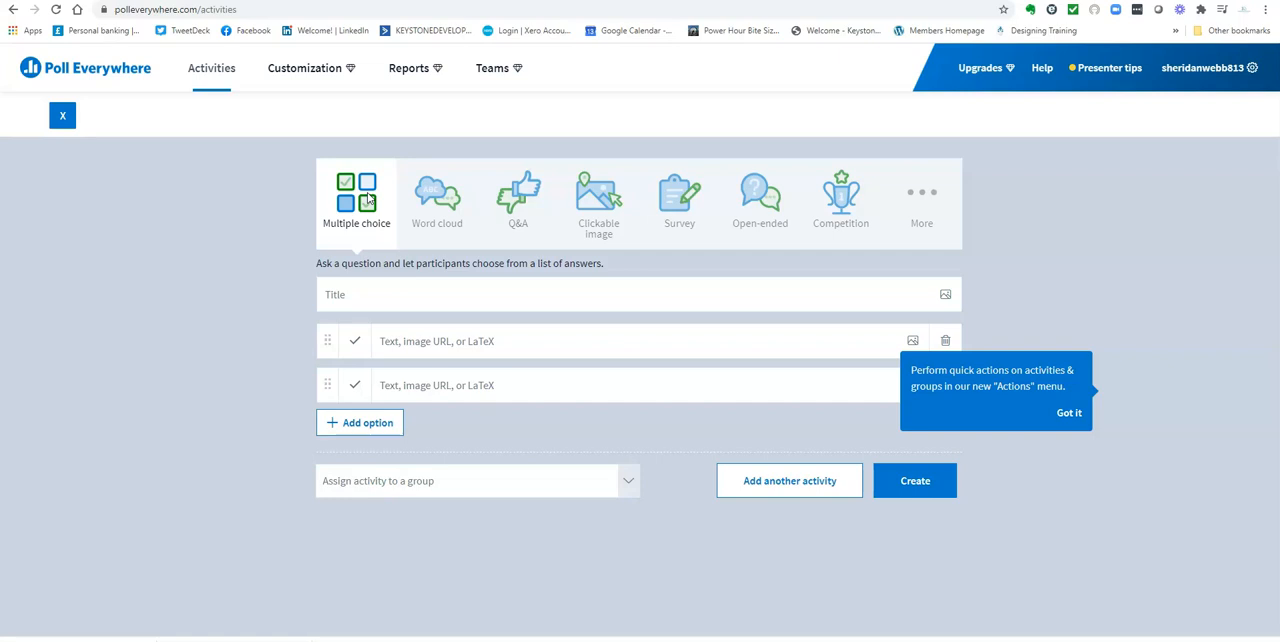
click(440, 203)
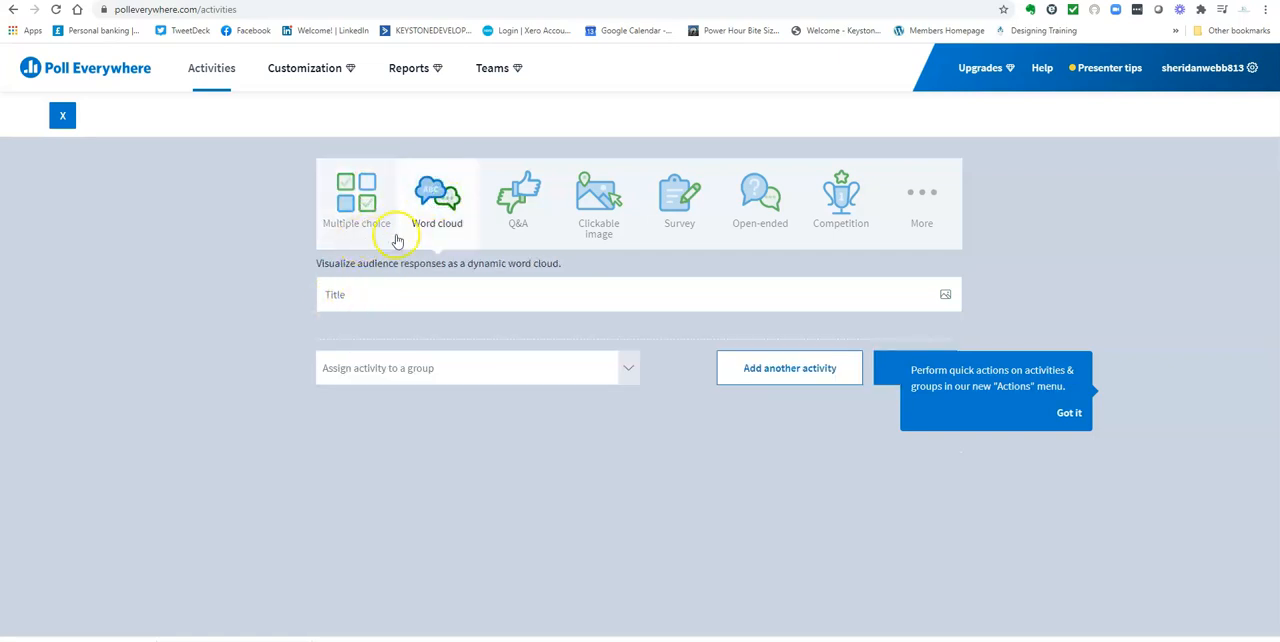
click(439, 208)
click(437, 228)
click(423, 295)
click(432, 206)
click(437, 220)
Preview the Q&A and Clickable image activity types, dismissing the quick-actions tip and looking over the image choices
click(518, 203)
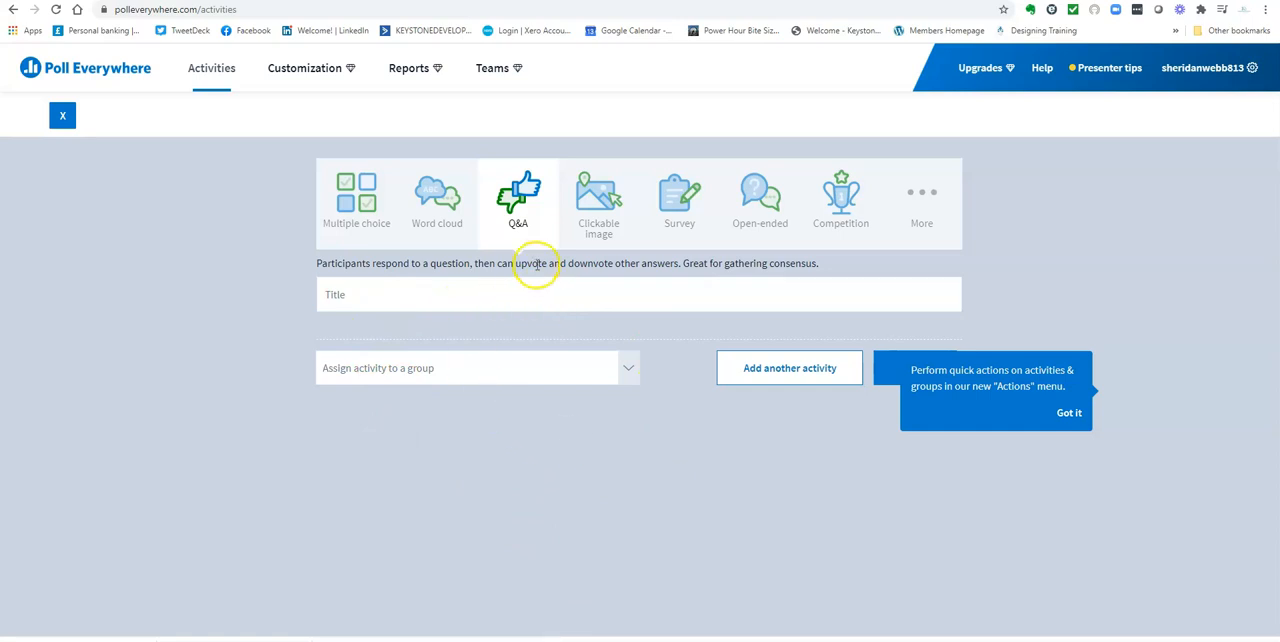
click(597, 200)
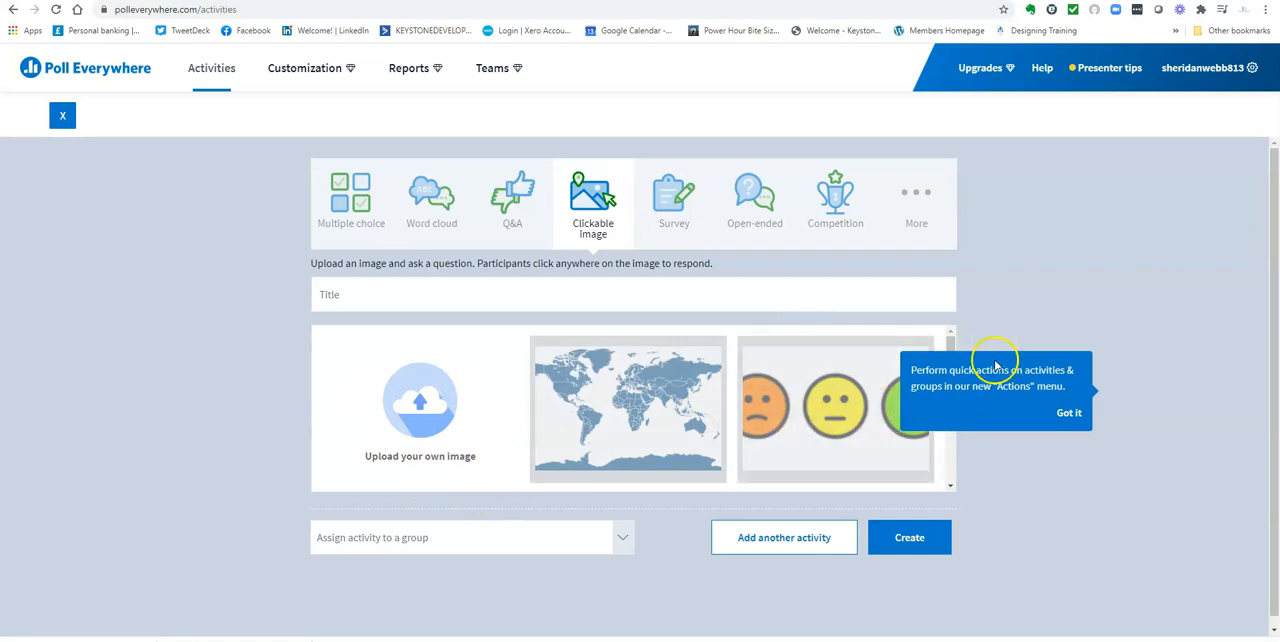
click(1070, 412)
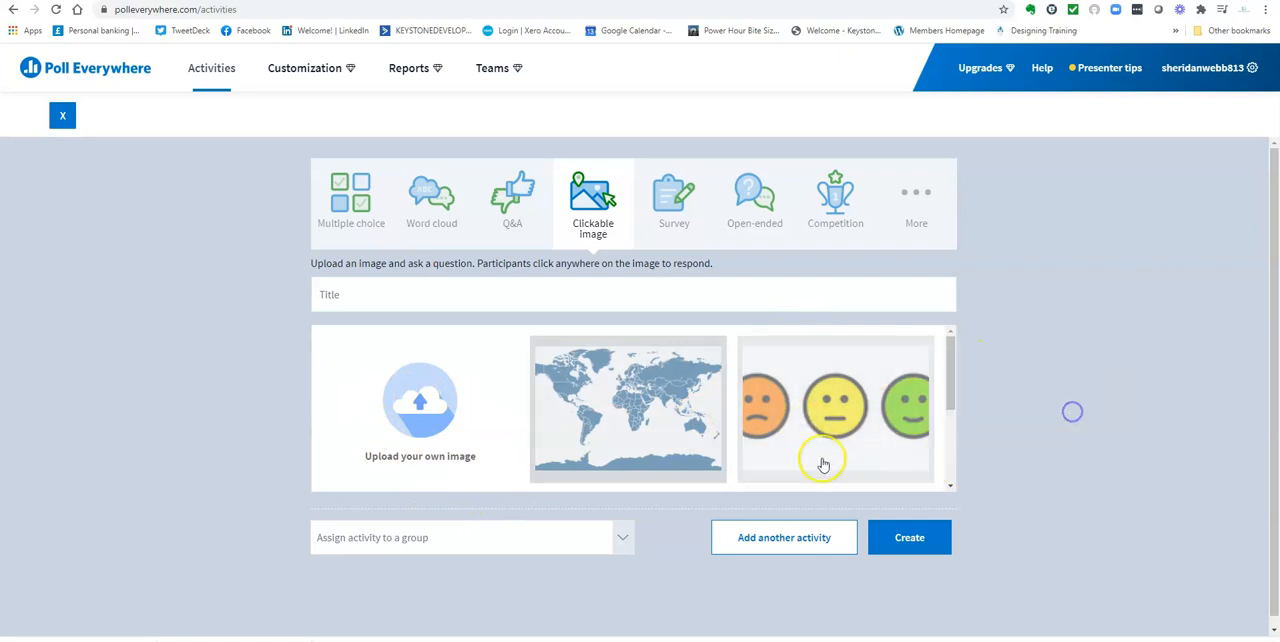
mouse_move(949, 365)
mouse_down()
mouse_move(957, 465)
mouse_move(948, 343)
mouse_up()
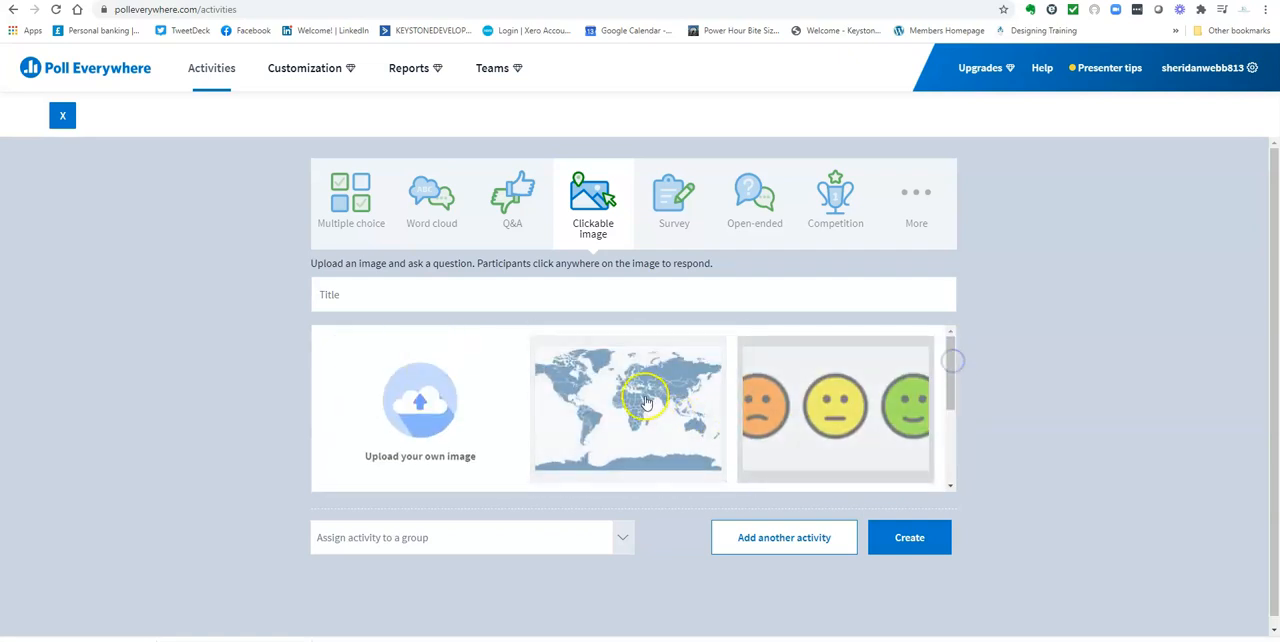
mouse_move(951, 393)
mouse_down()
mouse_move(951, 465)
mouse_move(962, 378)
mouse_up()
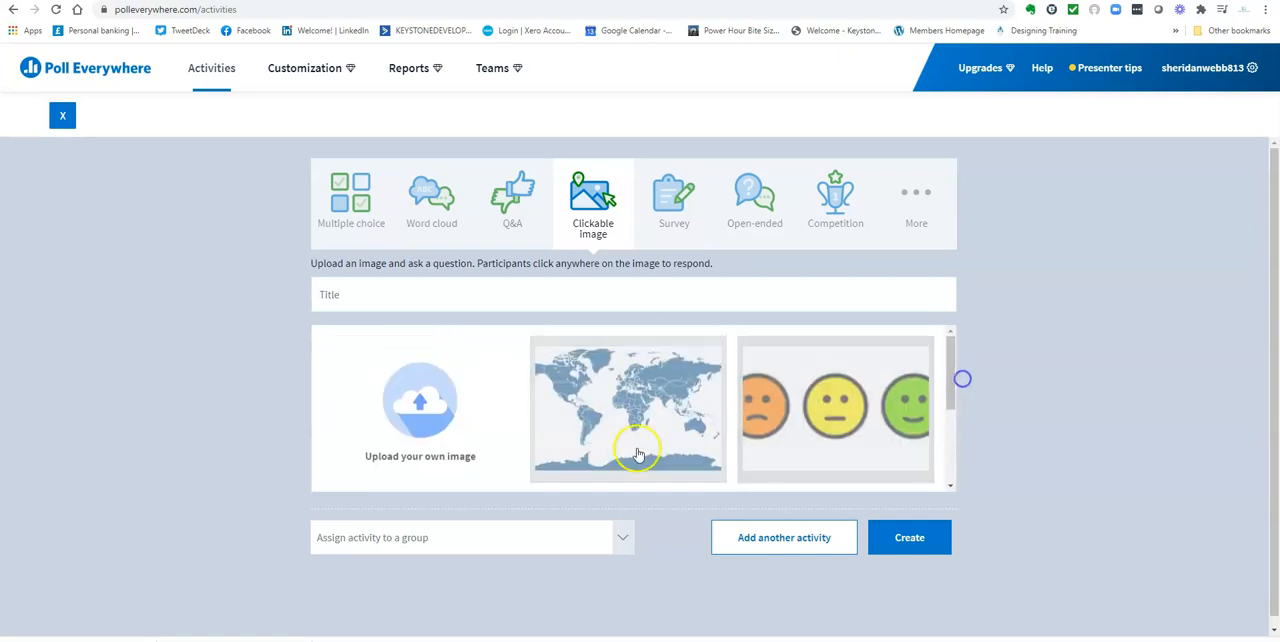
click(424, 447)
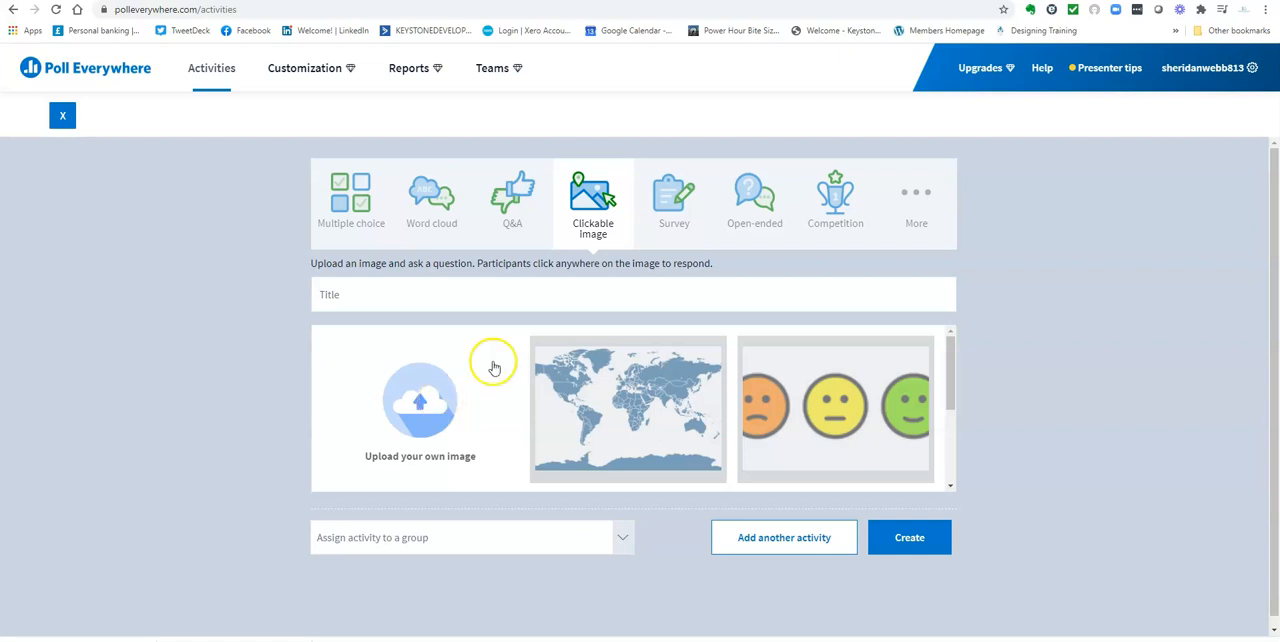
Preview the Survey, Open-ended and Competition activity types
click(677, 203)
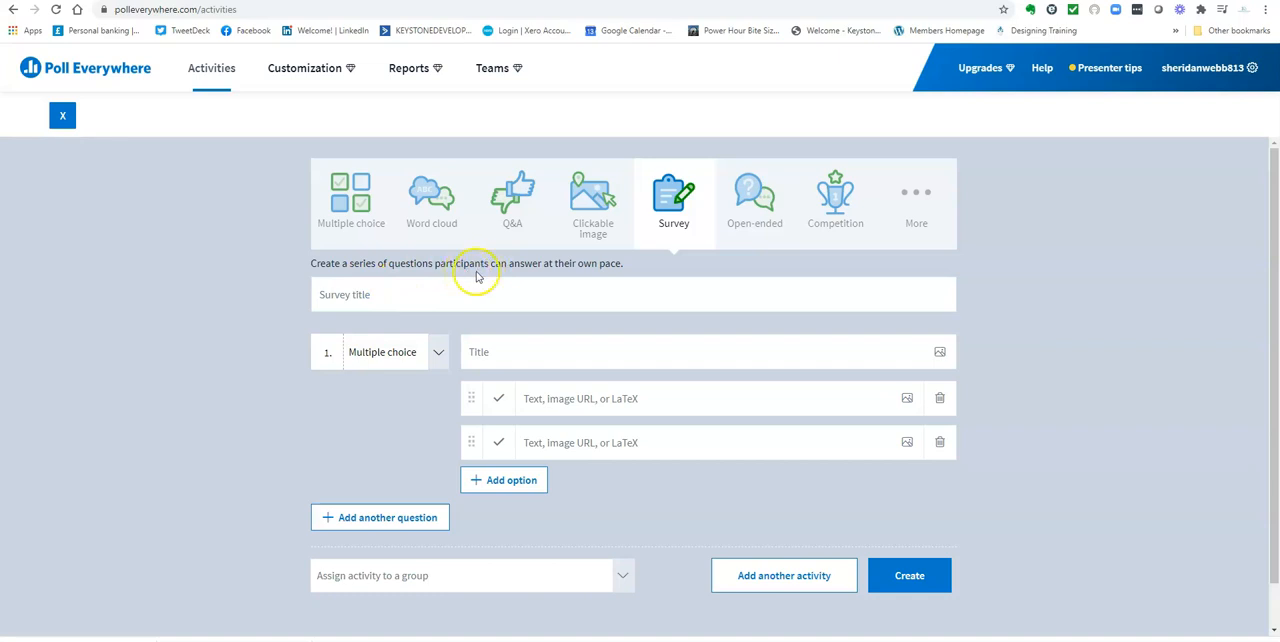
click(755, 188)
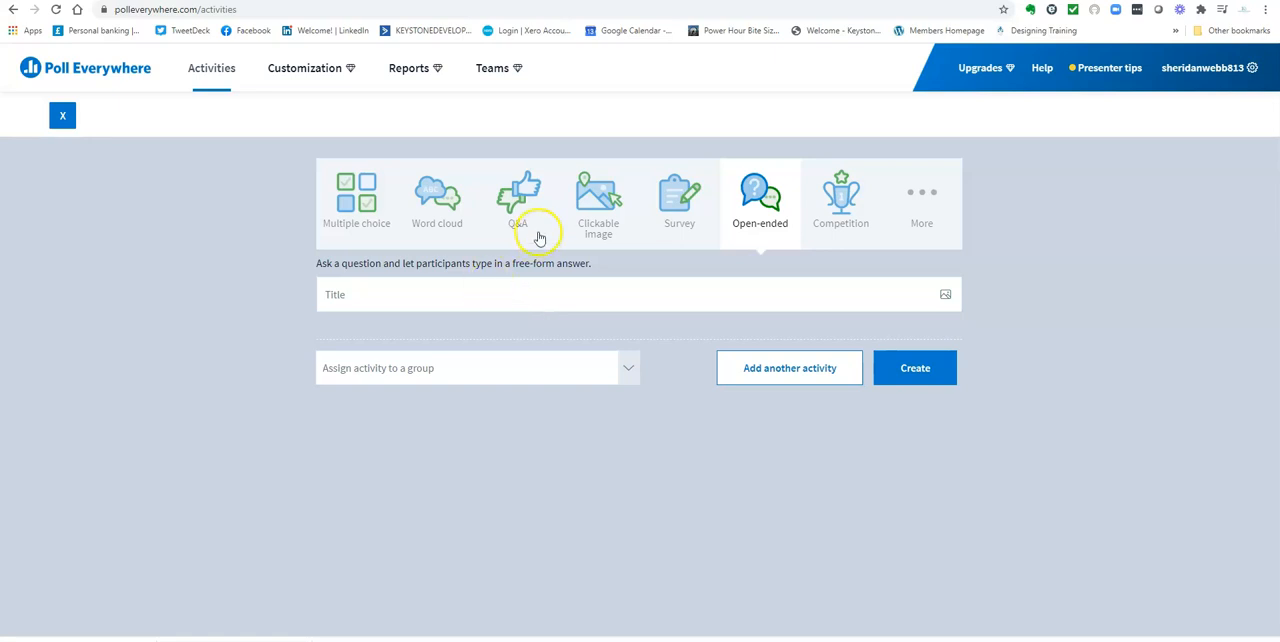
click(845, 196)
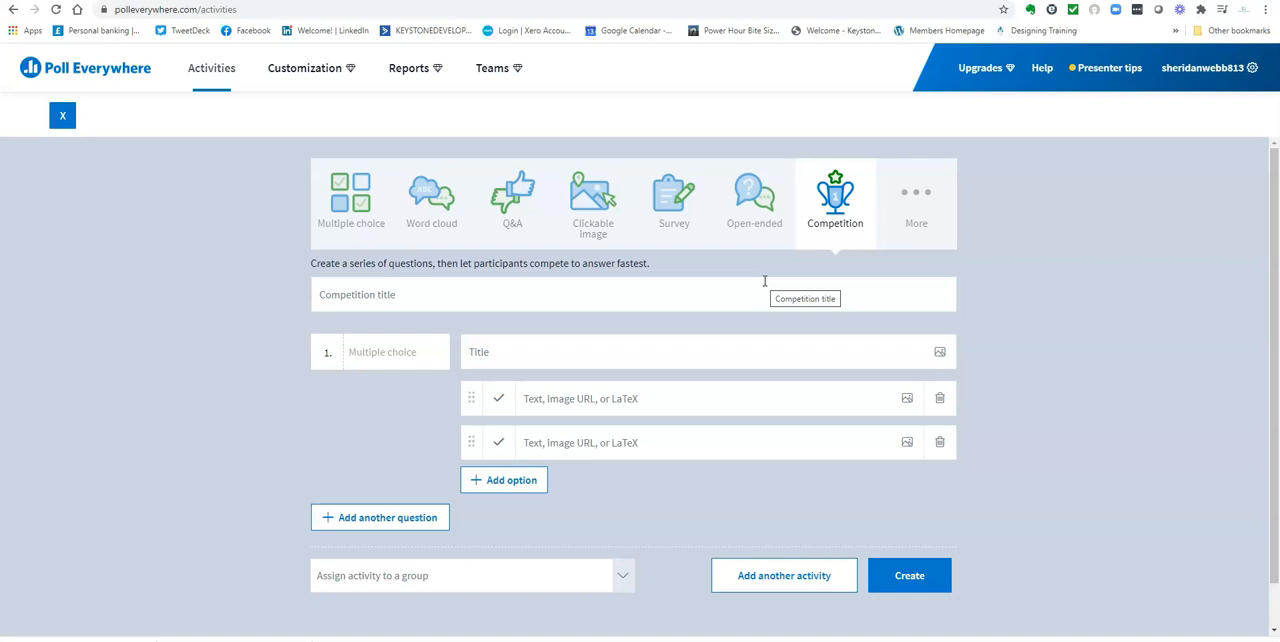
Show the additional activity types and preview the Emotion scale template
click(914, 192)
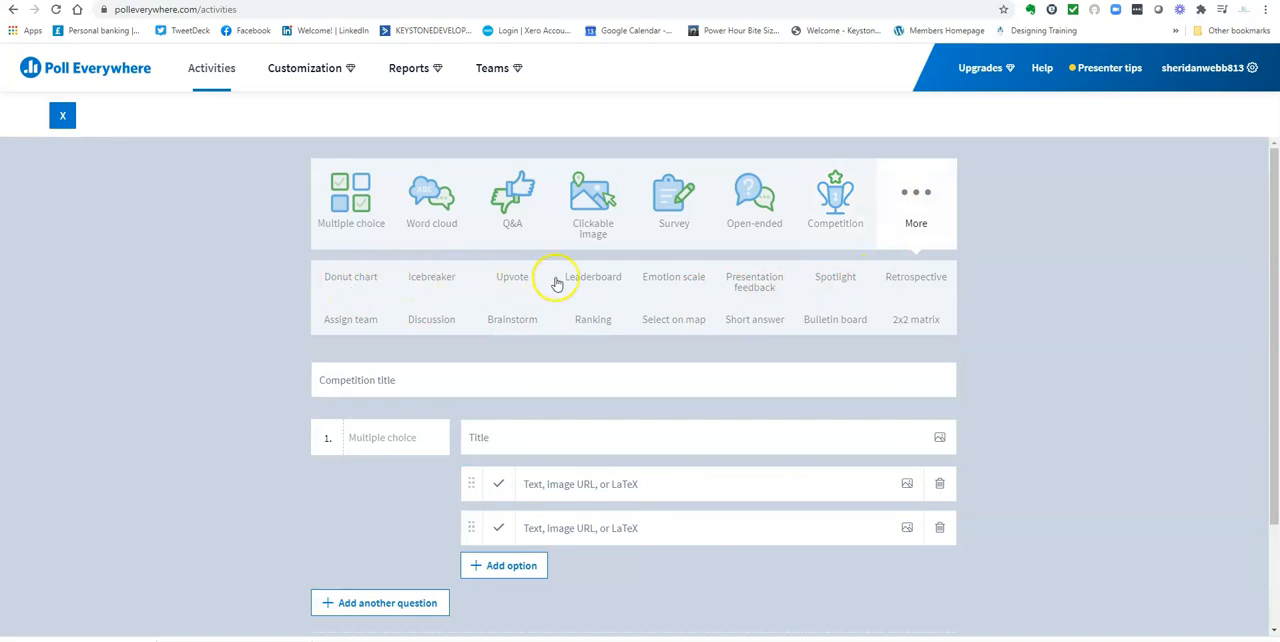
click(671, 277)
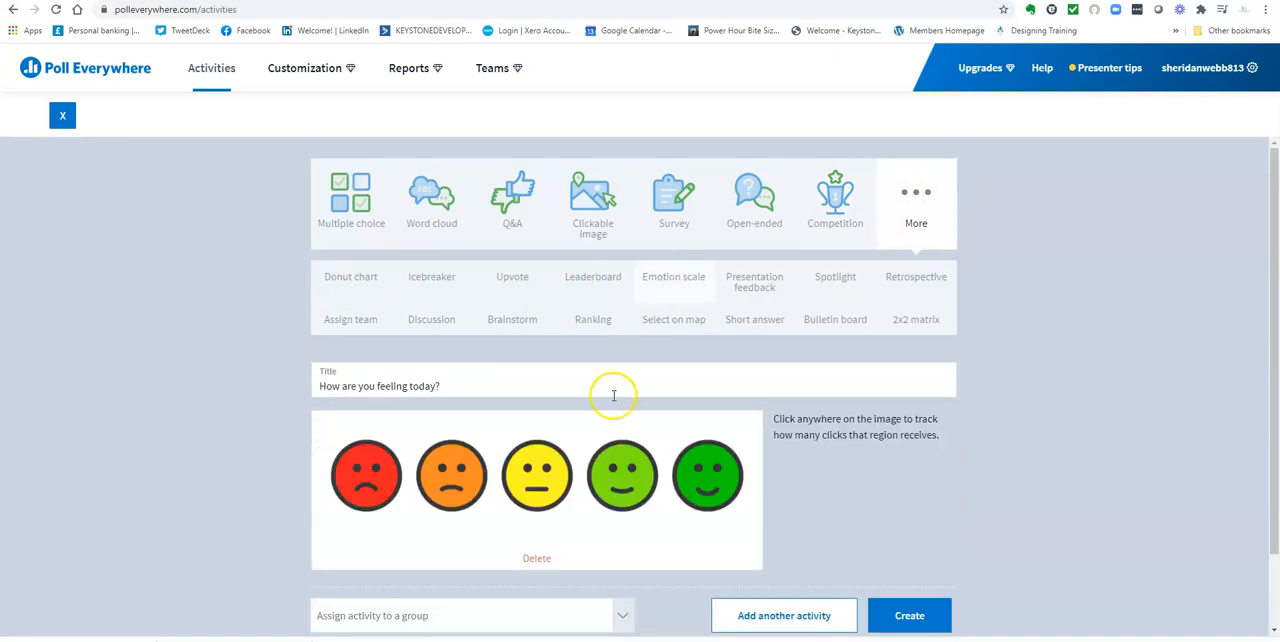
scroll(586, 492, down, 1)
scroll(595, 450, up, 1)
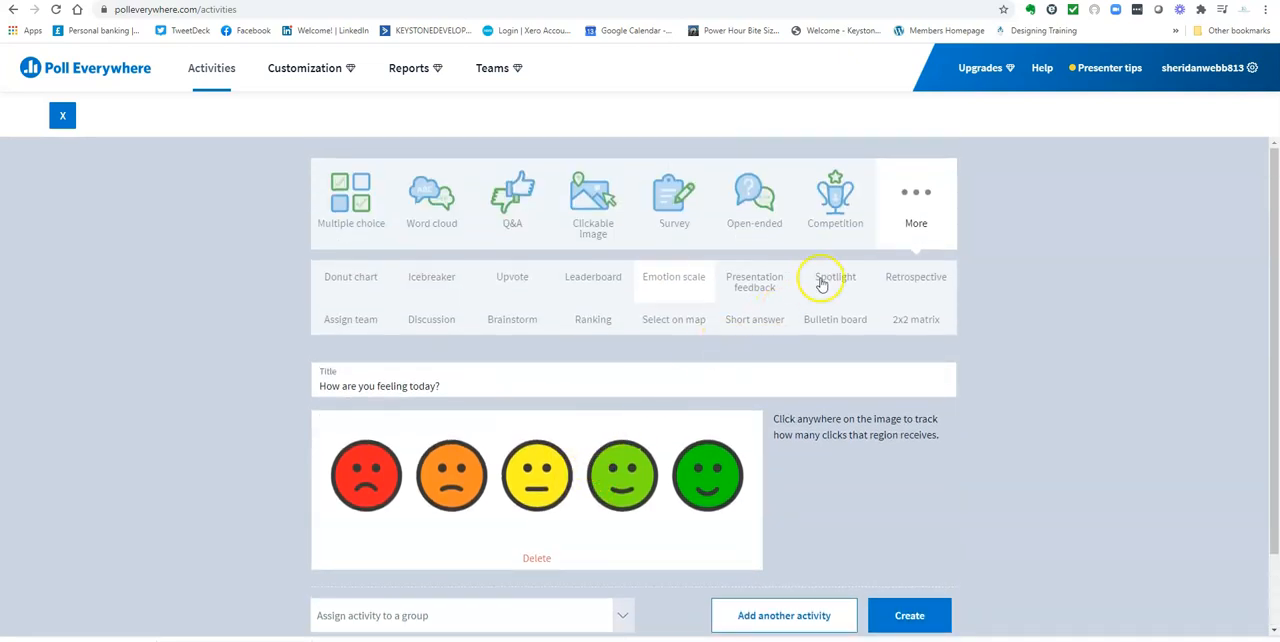
Examine all the questions in the Presentation feedback survey template
click(771, 287)
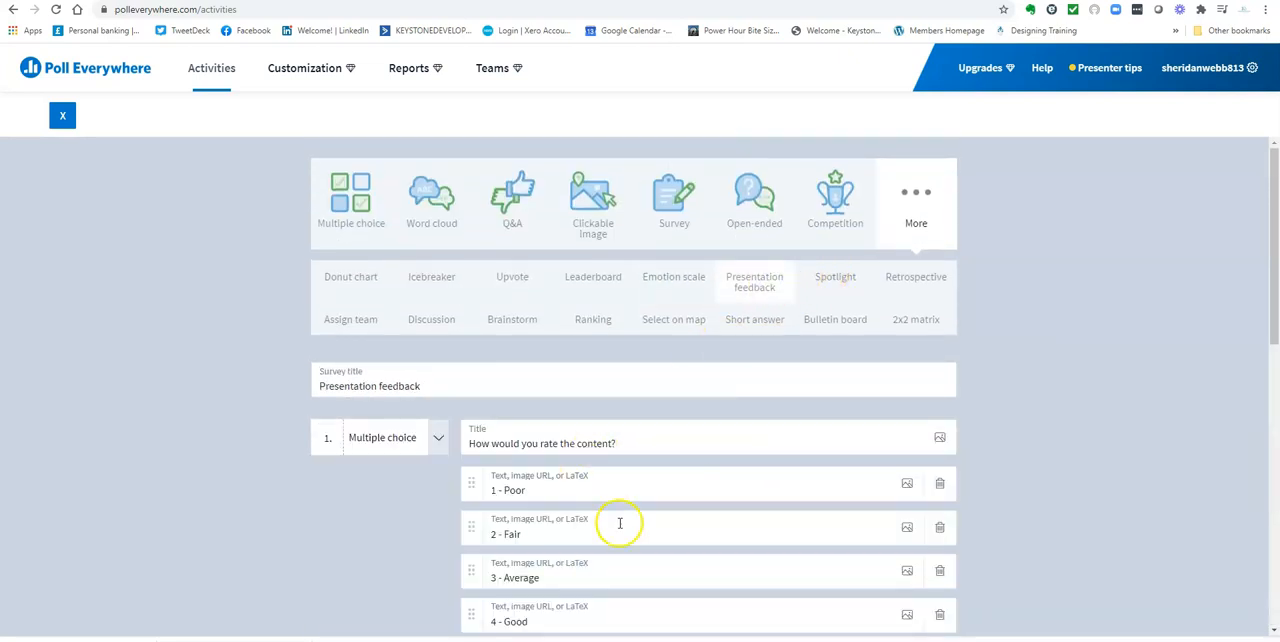
scroll(620, 523, down, 2)
scroll(620, 523, down, 1)
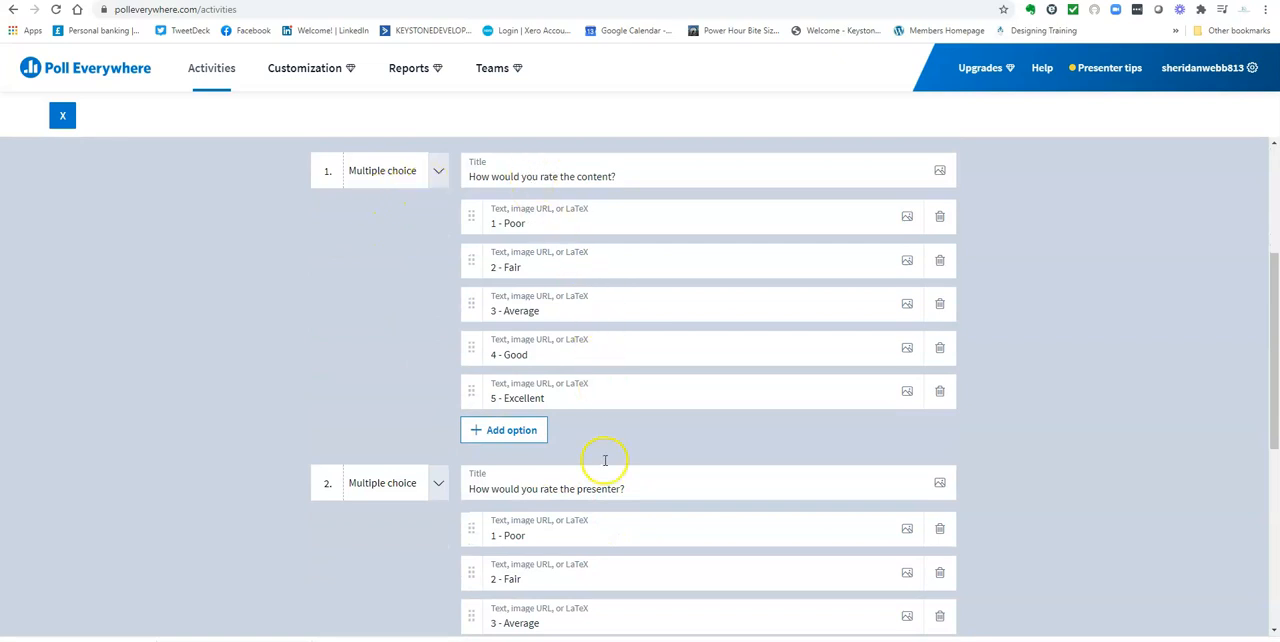
scroll(605, 460, down, 5)
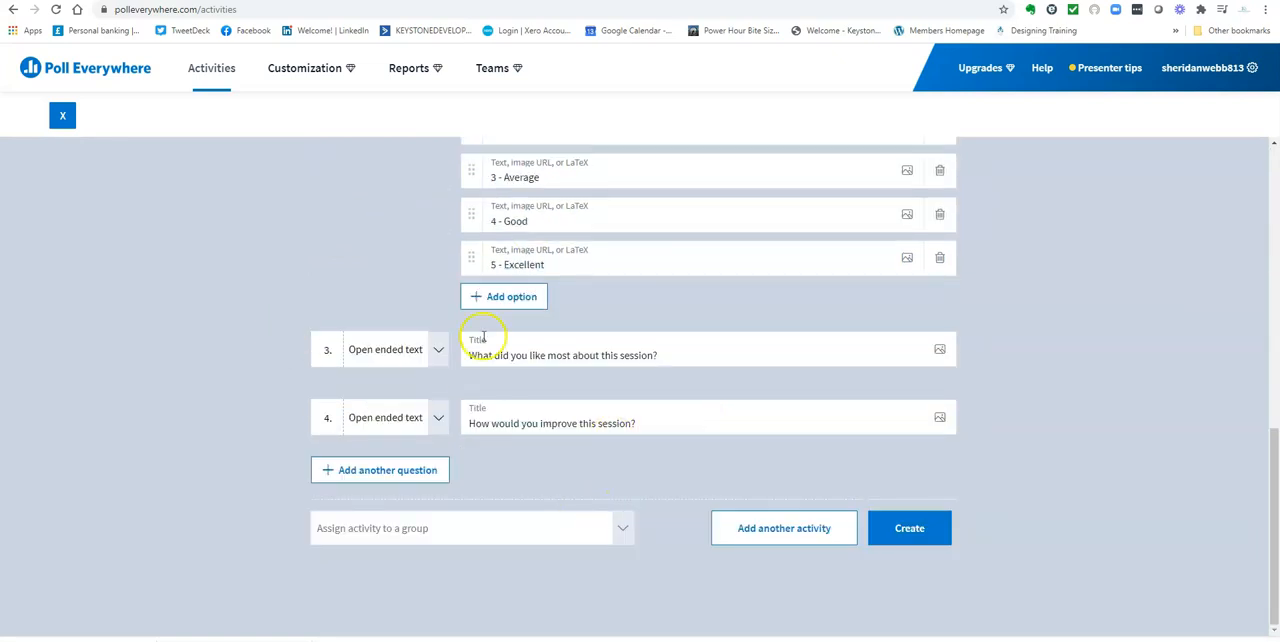
scroll(600, 350, up, 8)
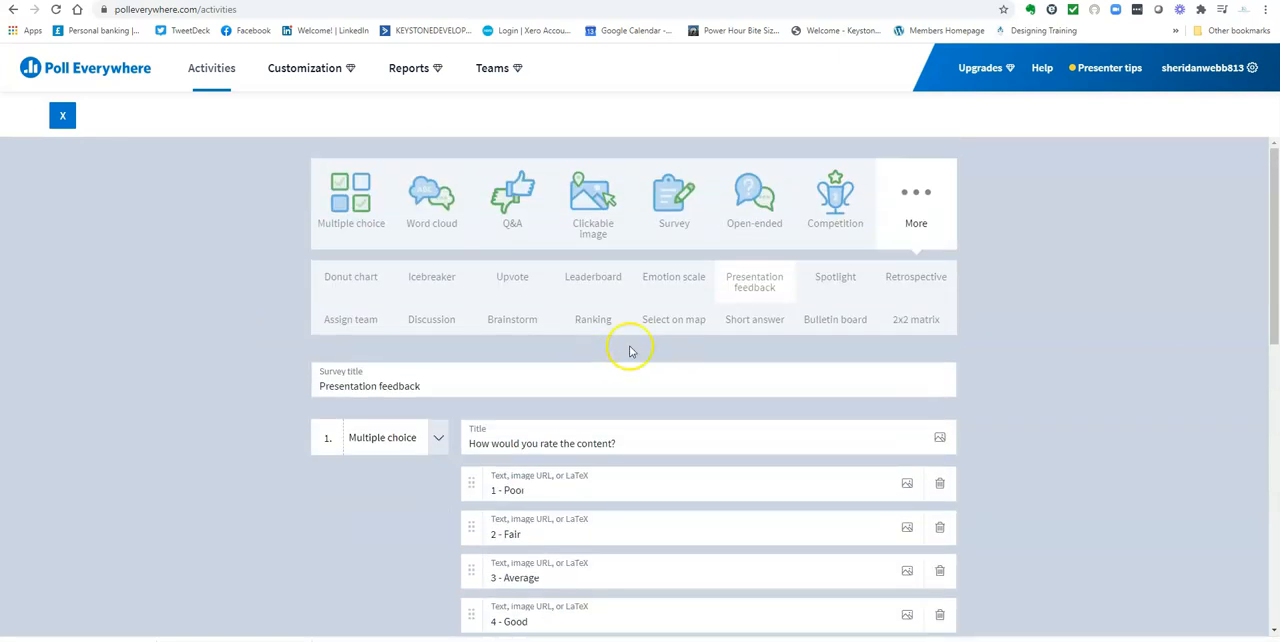
Preview the Spotlight, Brainstorm and Ranking activity templates
click(836, 274)
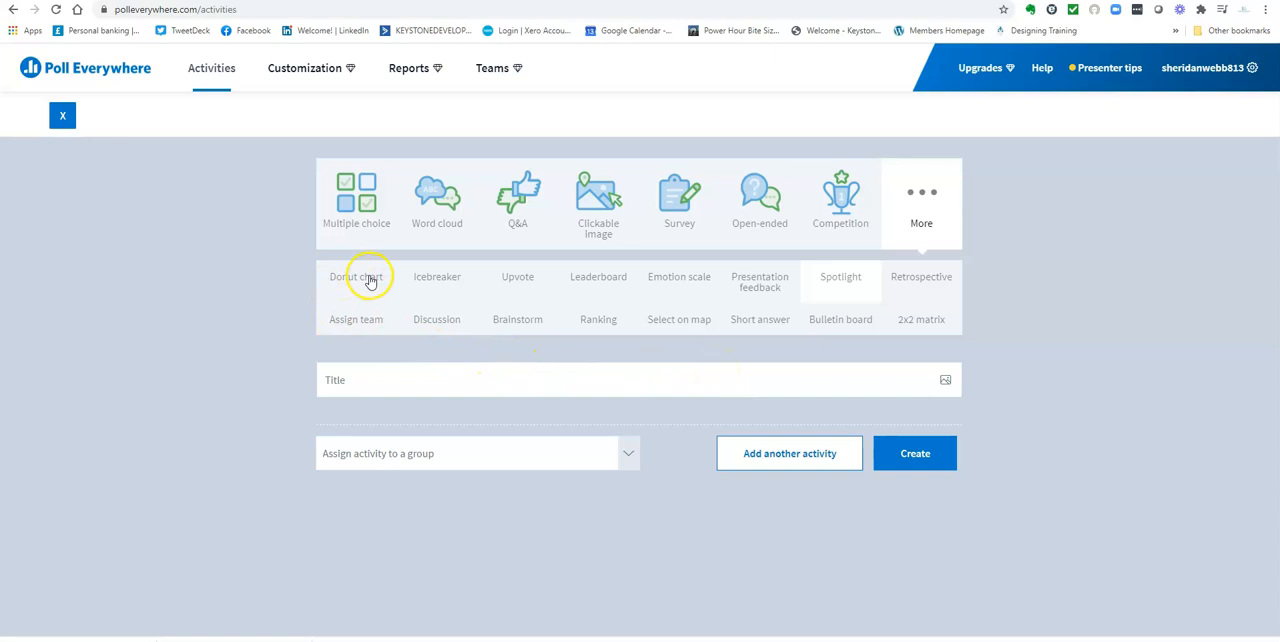
click(519, 322)
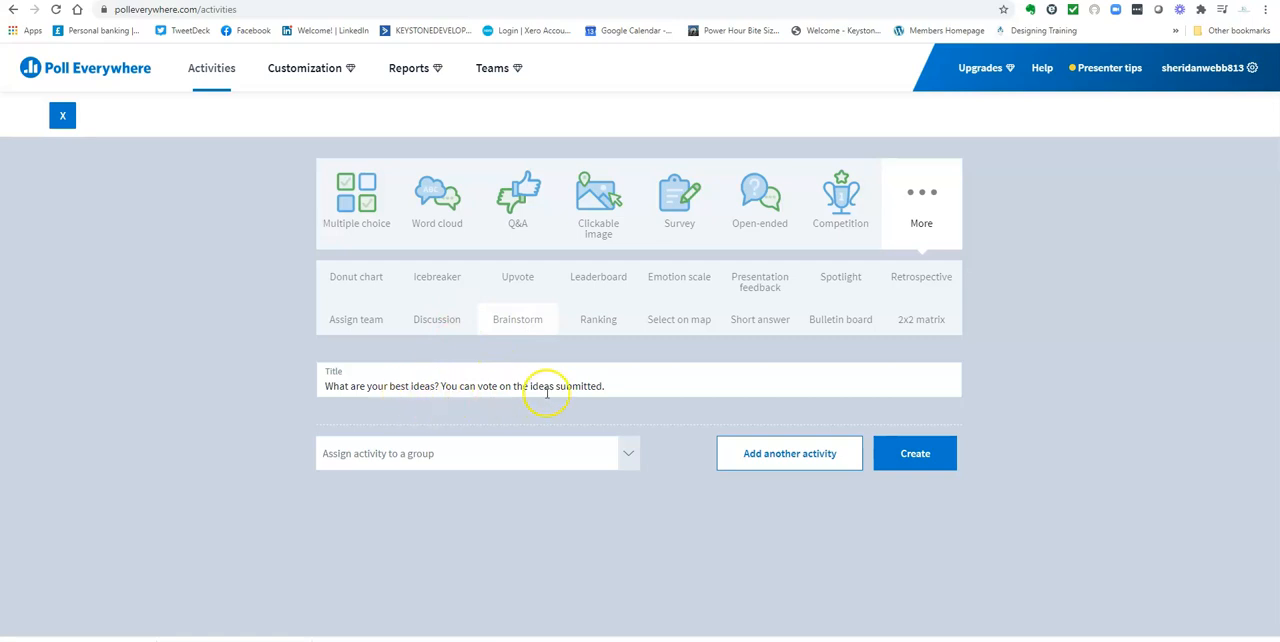
click(598, 321)
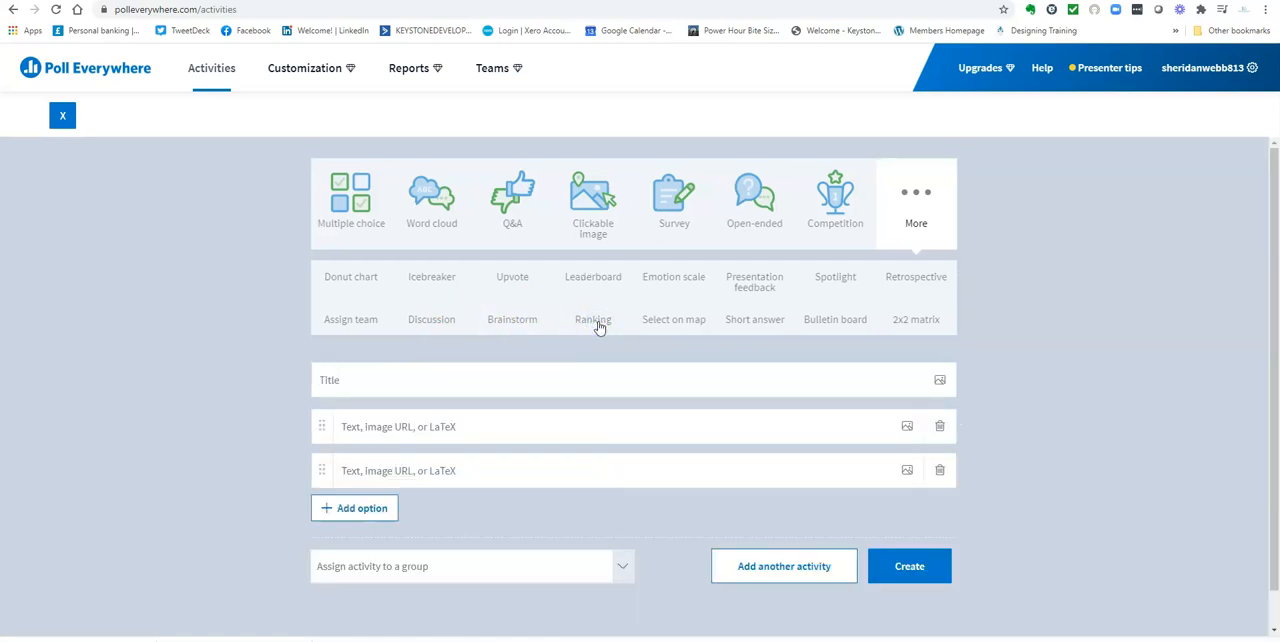
Preview the Select on map template and examine its map image
click(657, 321)
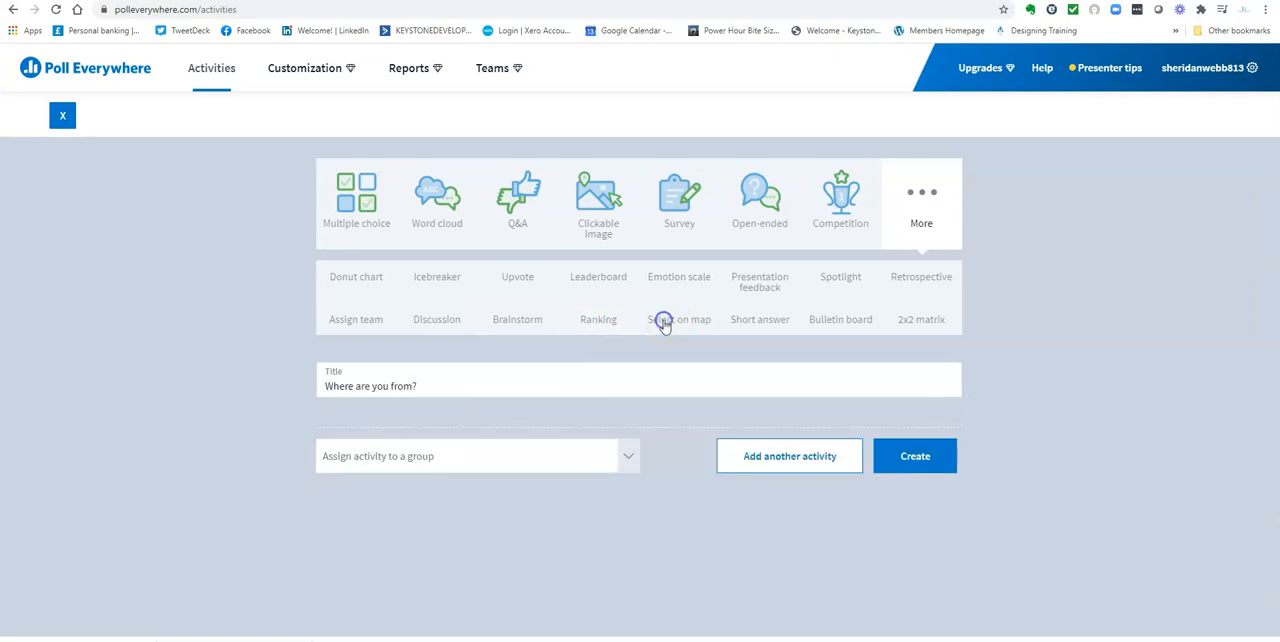
scroll(526, 450, down, 3)
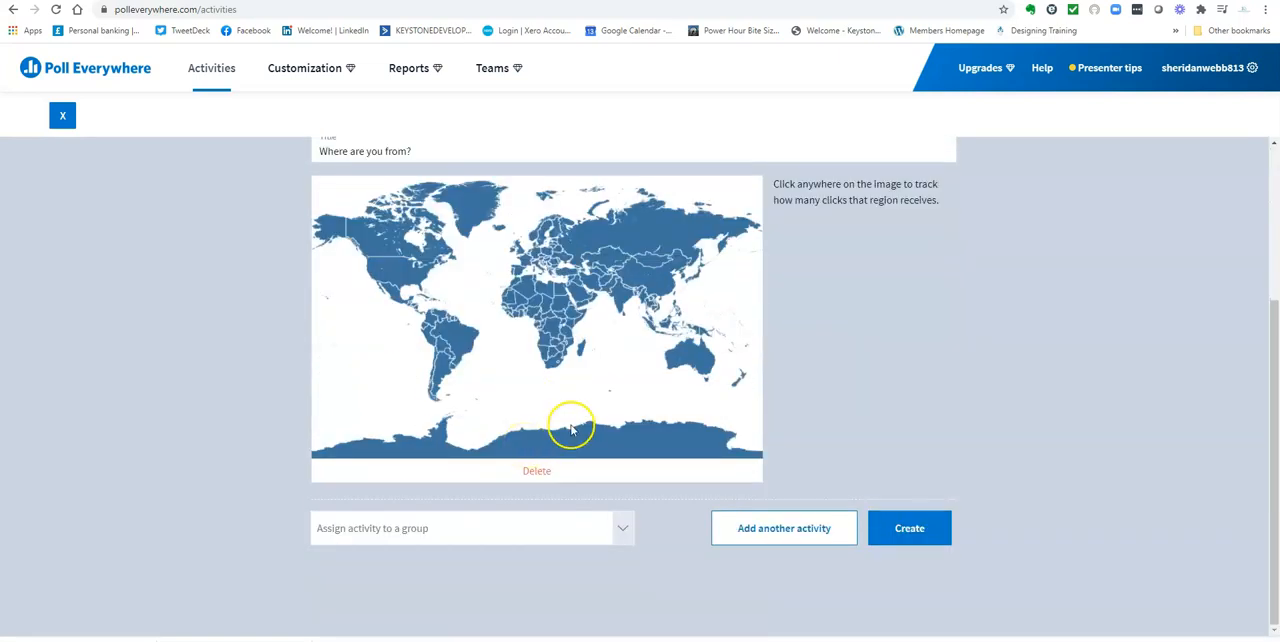
scroll(580, 410, up, 2)
scroll(634, 457, down, 2)
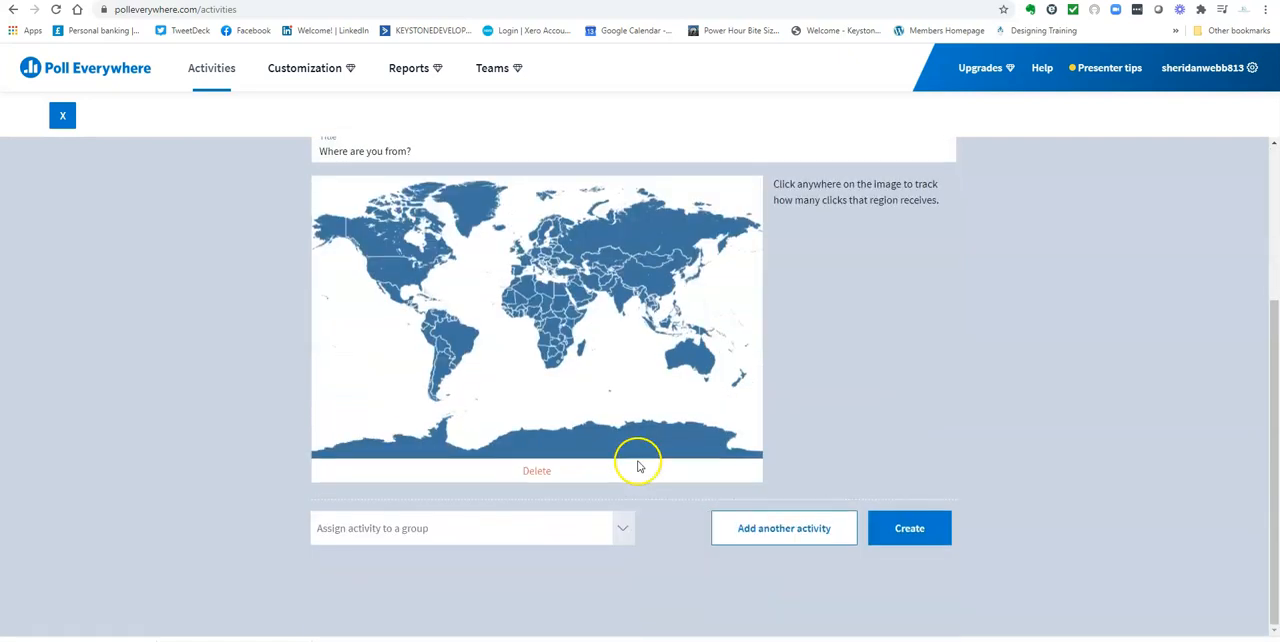
scroll(576, 403, up, 1)
scroll(576, 403, up, 2)
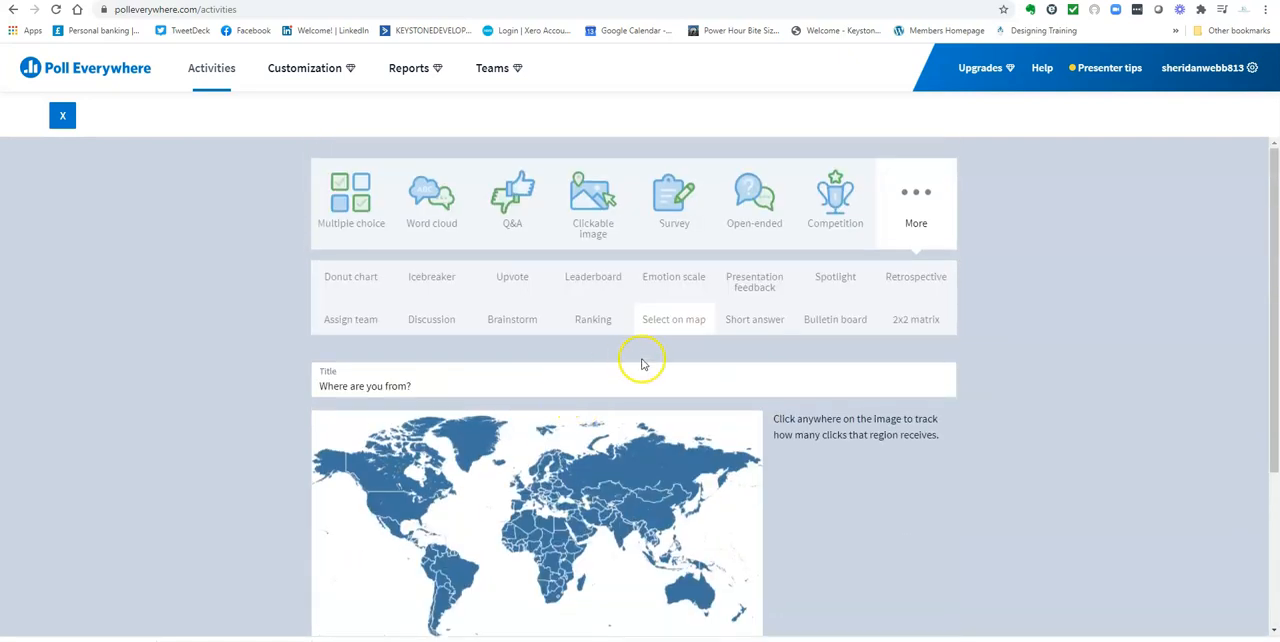
Preview the Short answer and 2x2 matrix activity templates
click(759, 320)
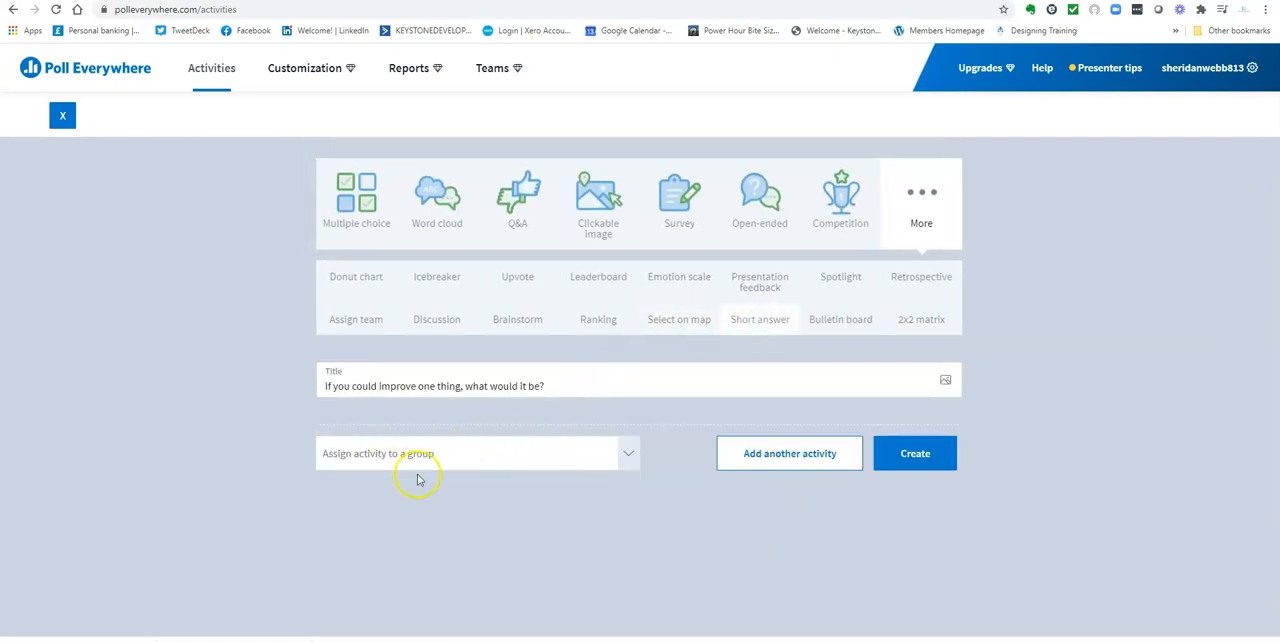
click(919, 320)
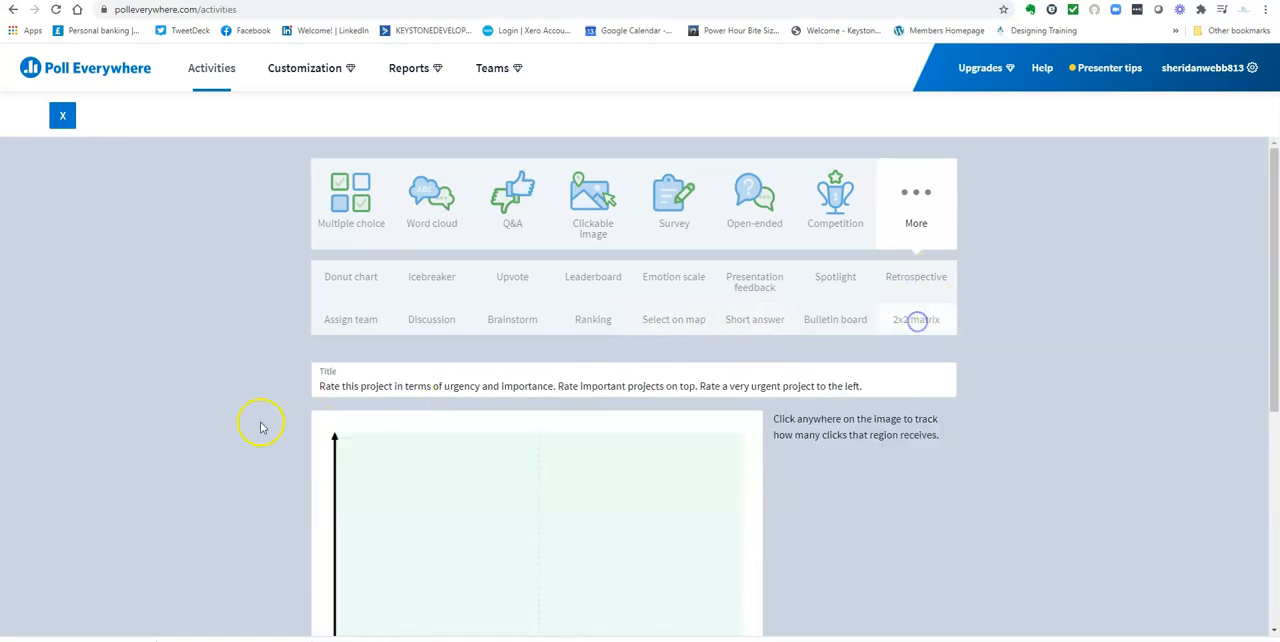
scroll(514, 463, down, 3)
scroll(497, 449, up, 3)
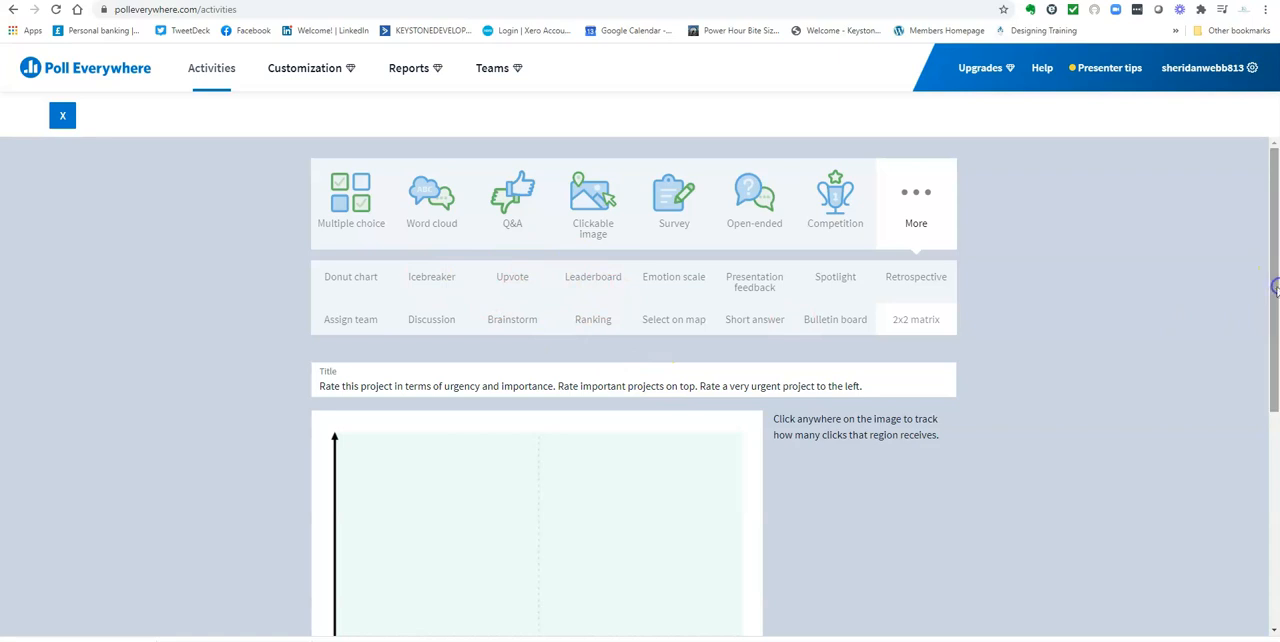
Choose the Multiple choice activity type and title the question "Which of these would be your holiday choice?"
click(322, 203)
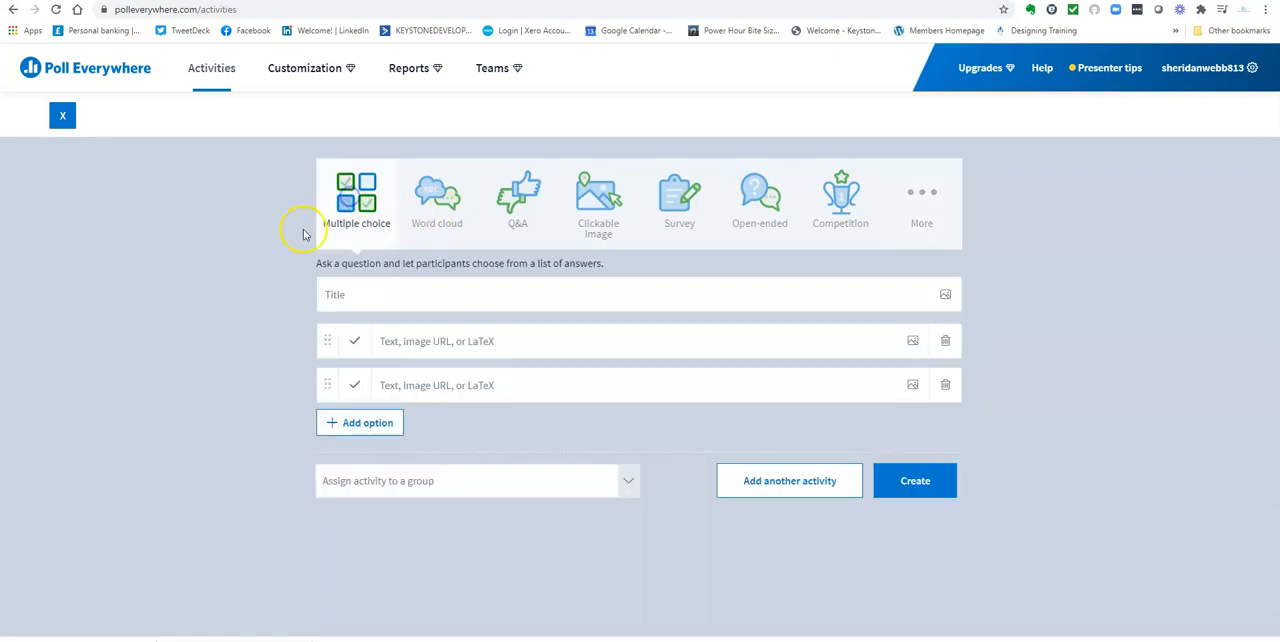
click(352, 295)
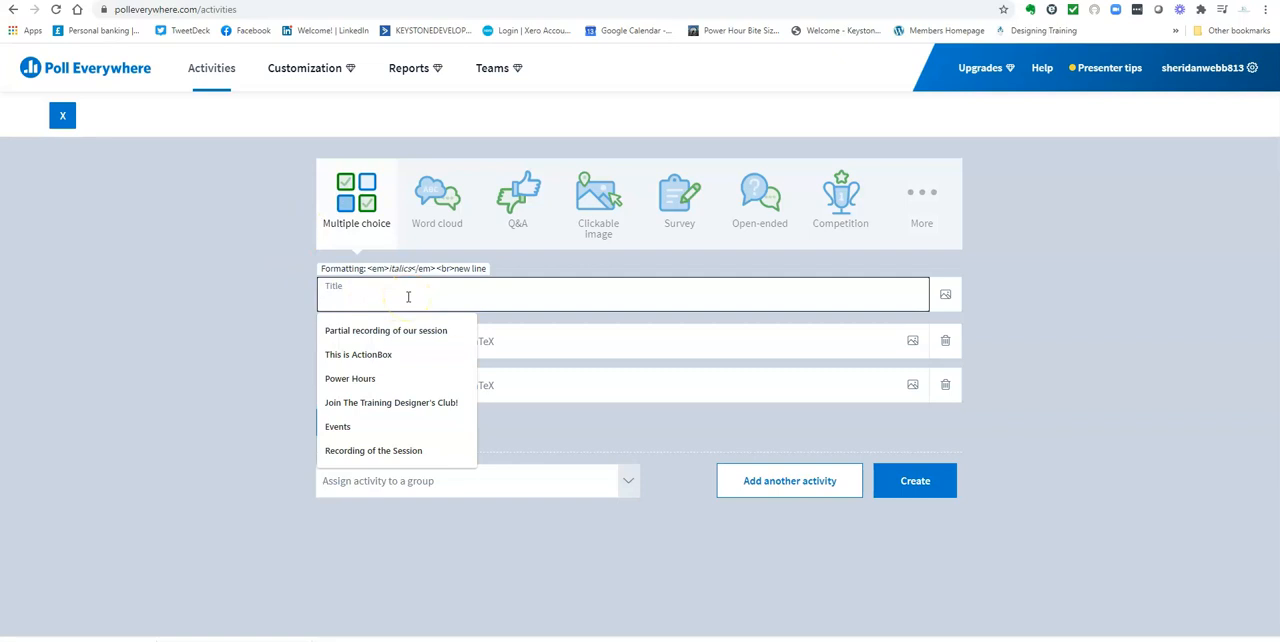
text(W)
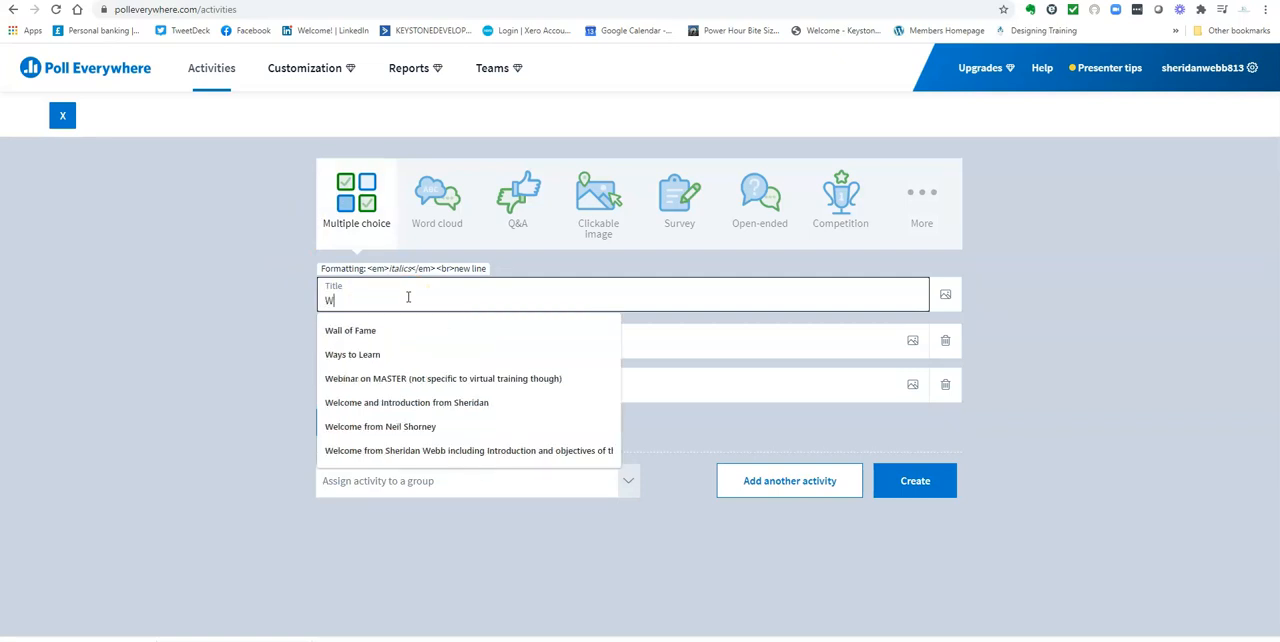
text(hich of these)
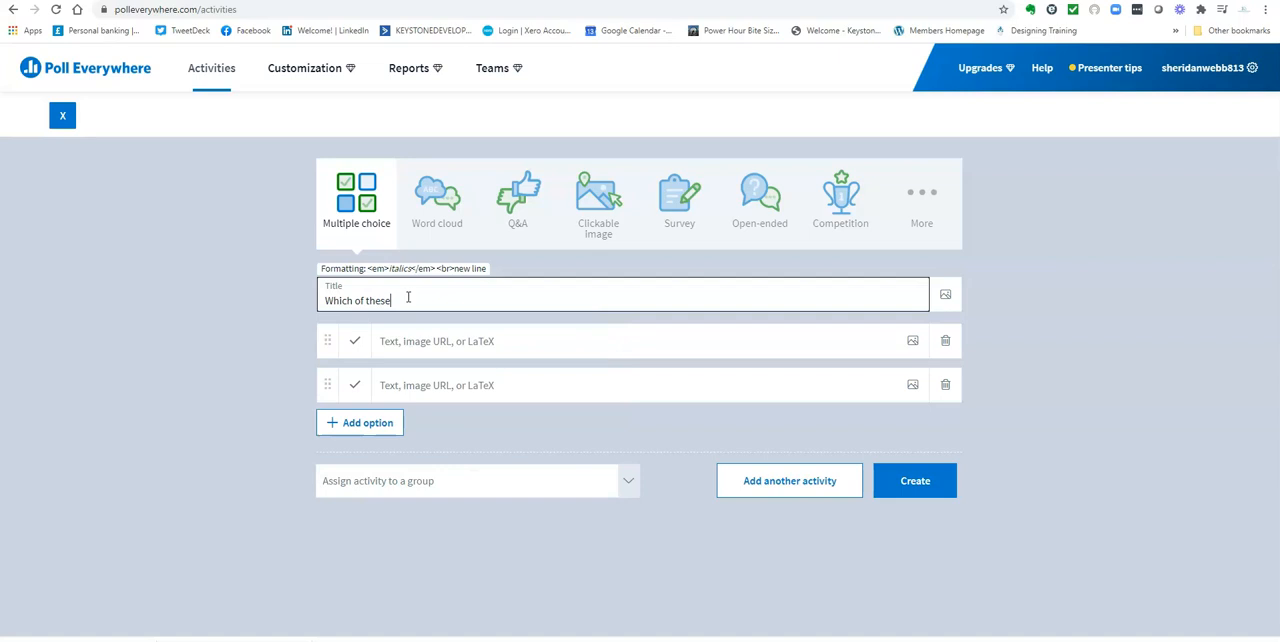
text( would be your holiday choice?)
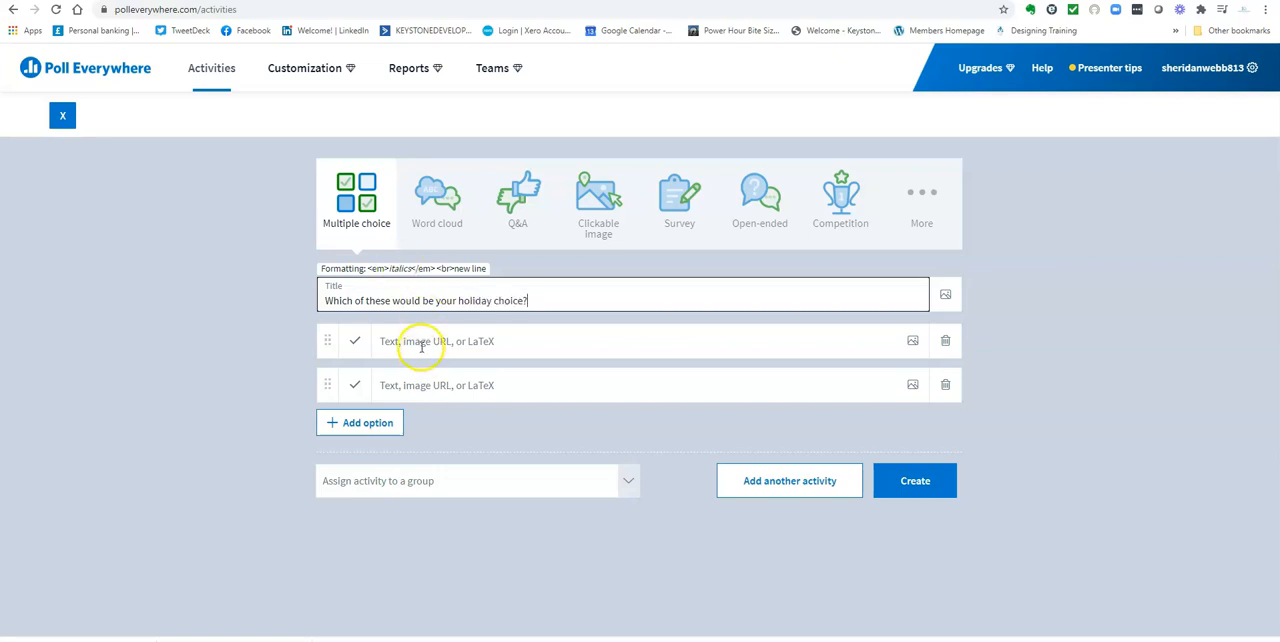
click(424, 344)
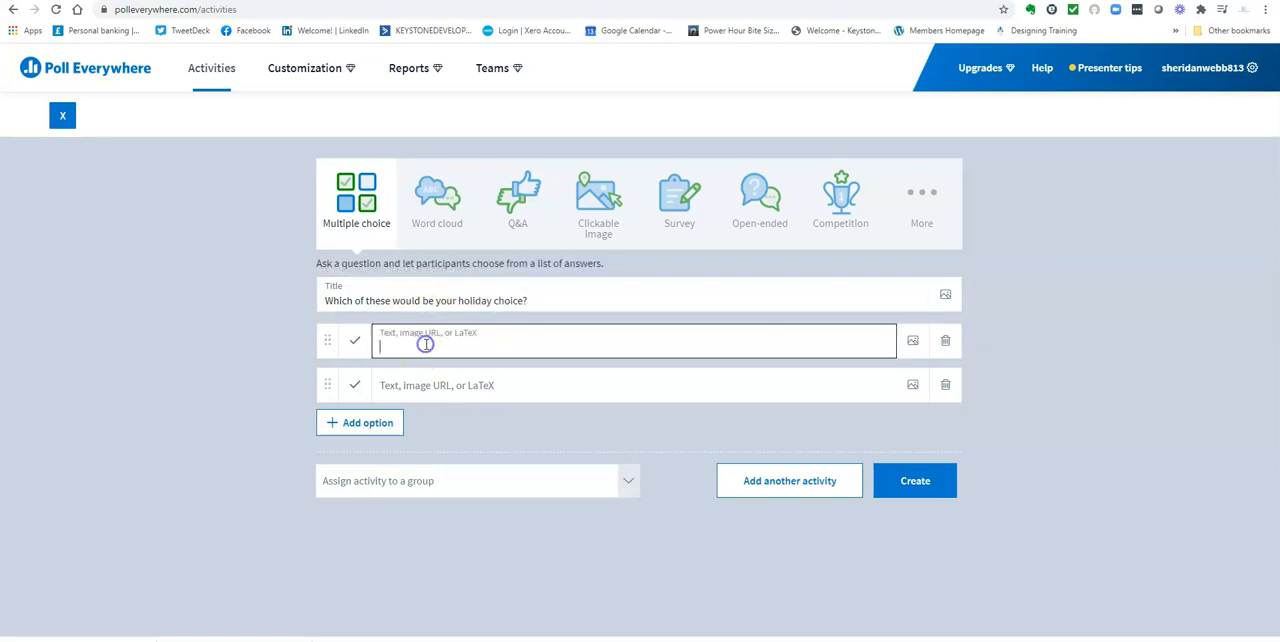
Add the answer options "Sun, sand", "Forest, adventure" and "culture, architecture", and create the poll
text(Sun, sand)
click(400, 385)
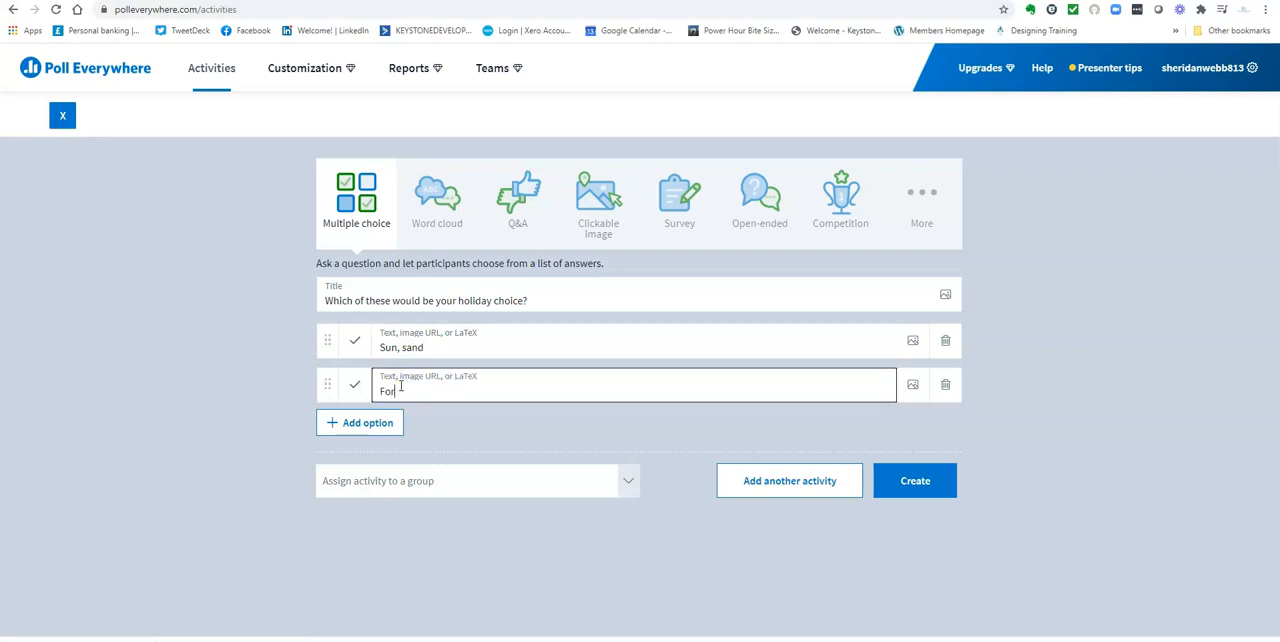
text(Forest, adventure)
click(364, 422)
click(455, 421)
text(culture, architecture)
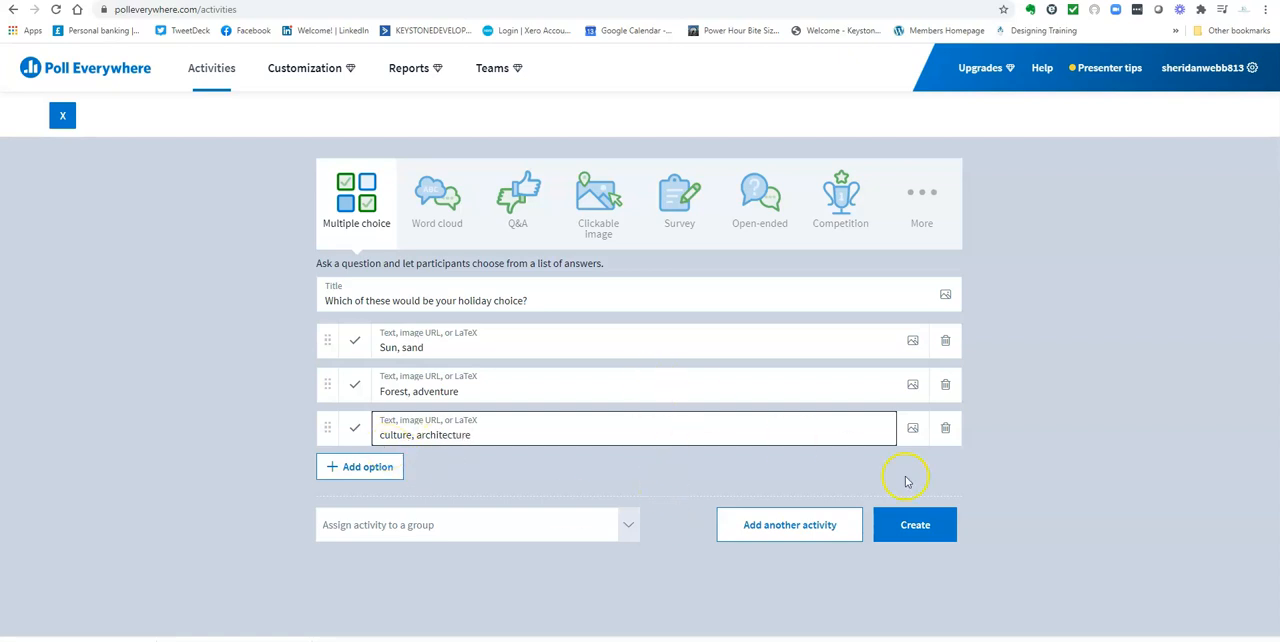
click(918, 528)
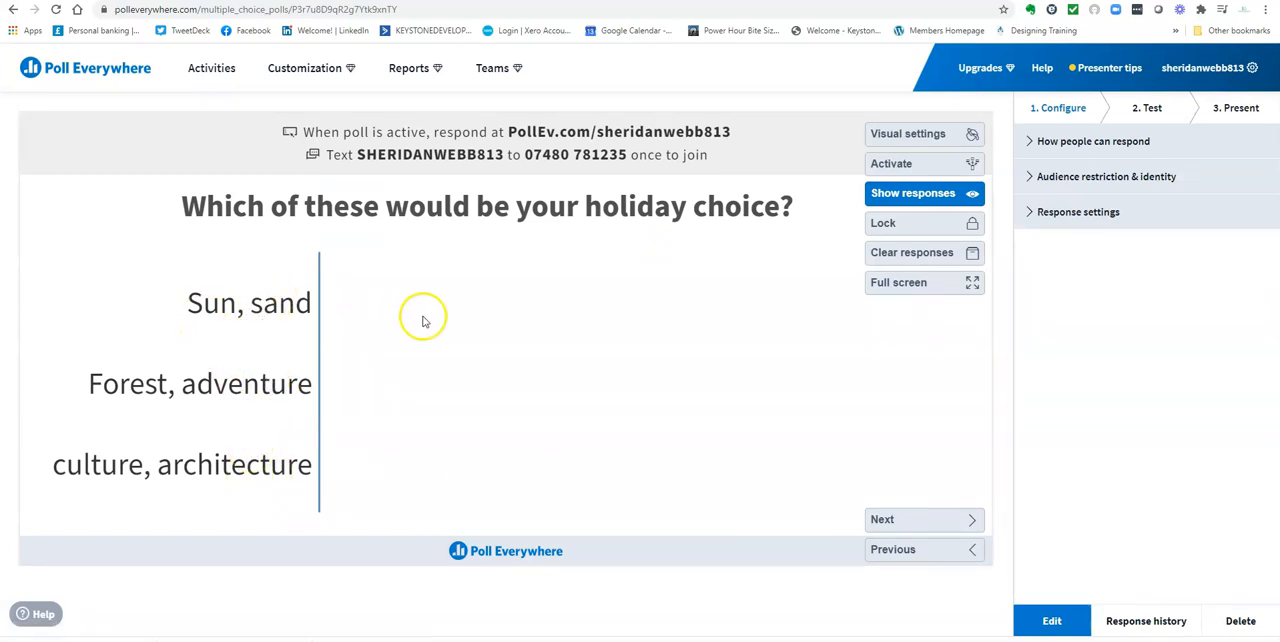
Try turning off text messaging as a way to respond to the poll, and re-enable it
click(1059, 144)
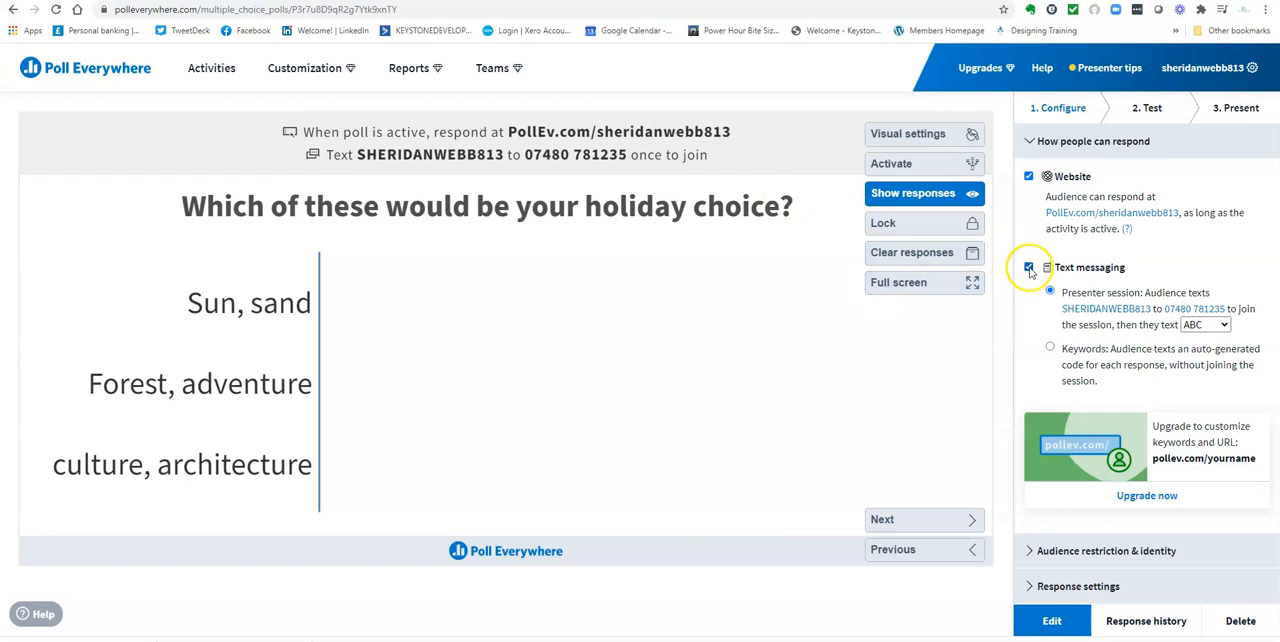
click(1028, 267)
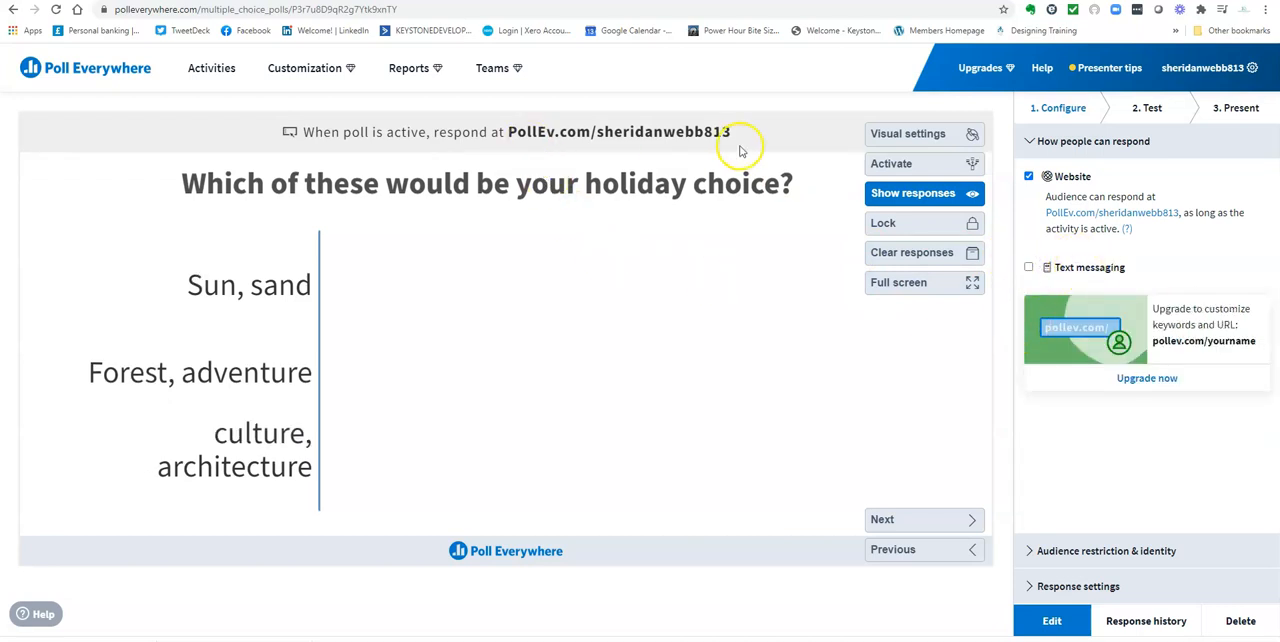
click(1028, 267)
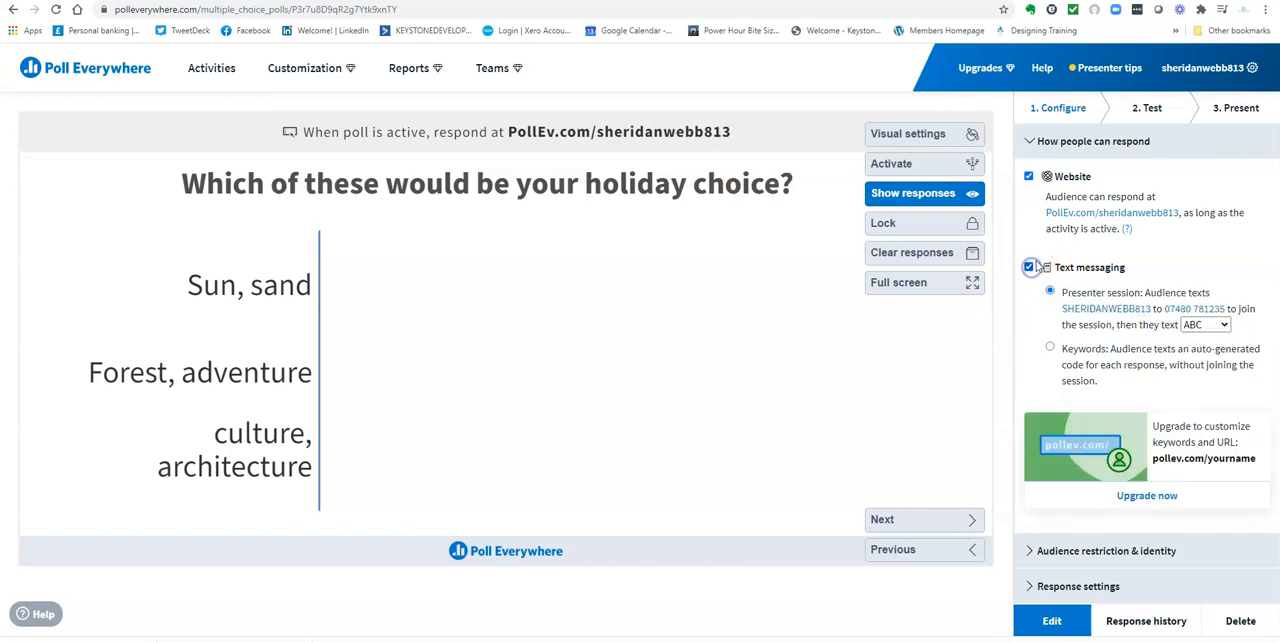
Review the poll's audience identity options and allow each option to be selected as many times as participants like
click(1106, 550)
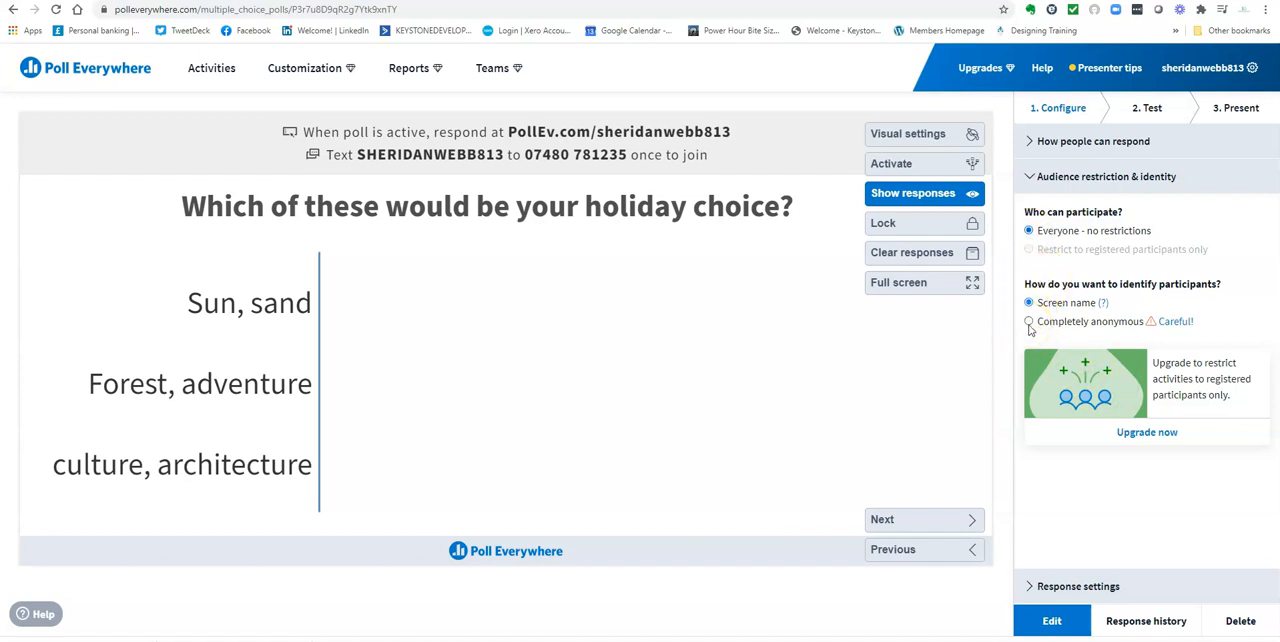
click(1140, 324)
click(1094, 588)
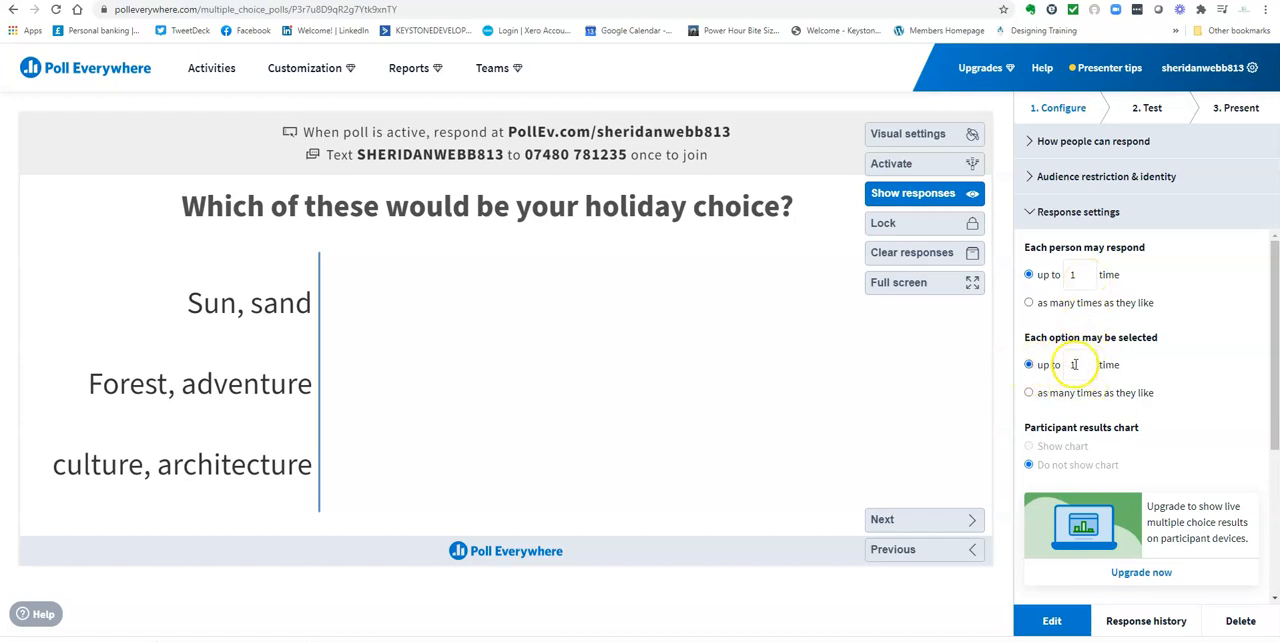
click(1030, 393)
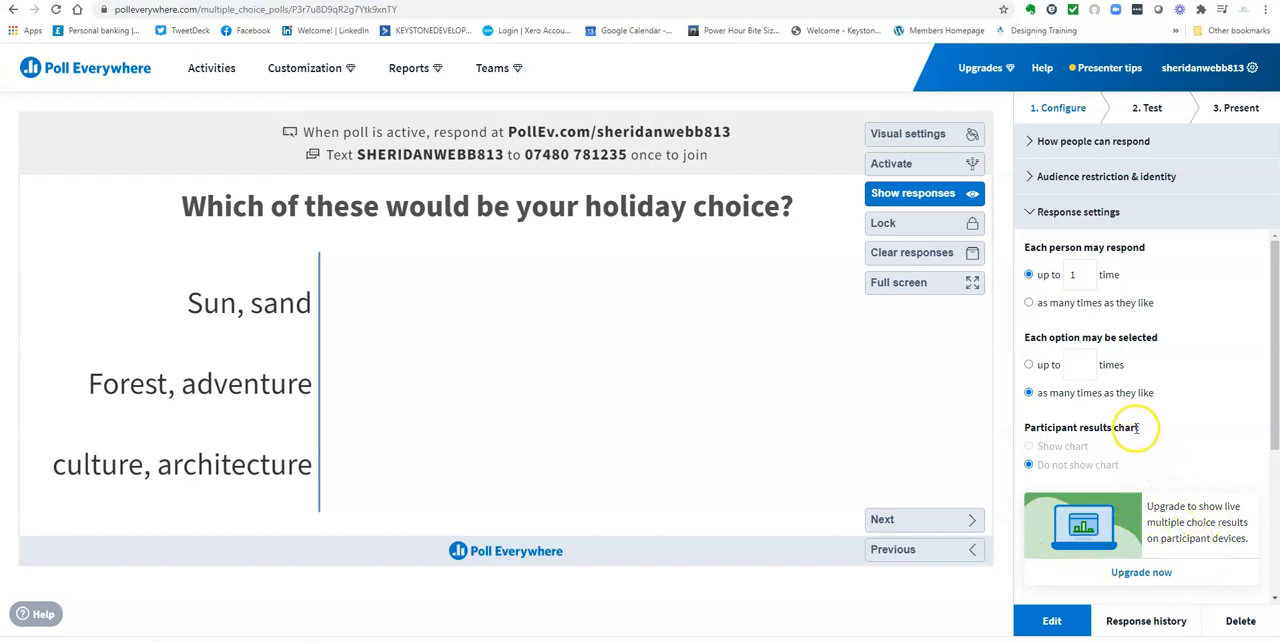
scroll(1137, 430, down, 2)
scroll(1134, 425, down, 2)
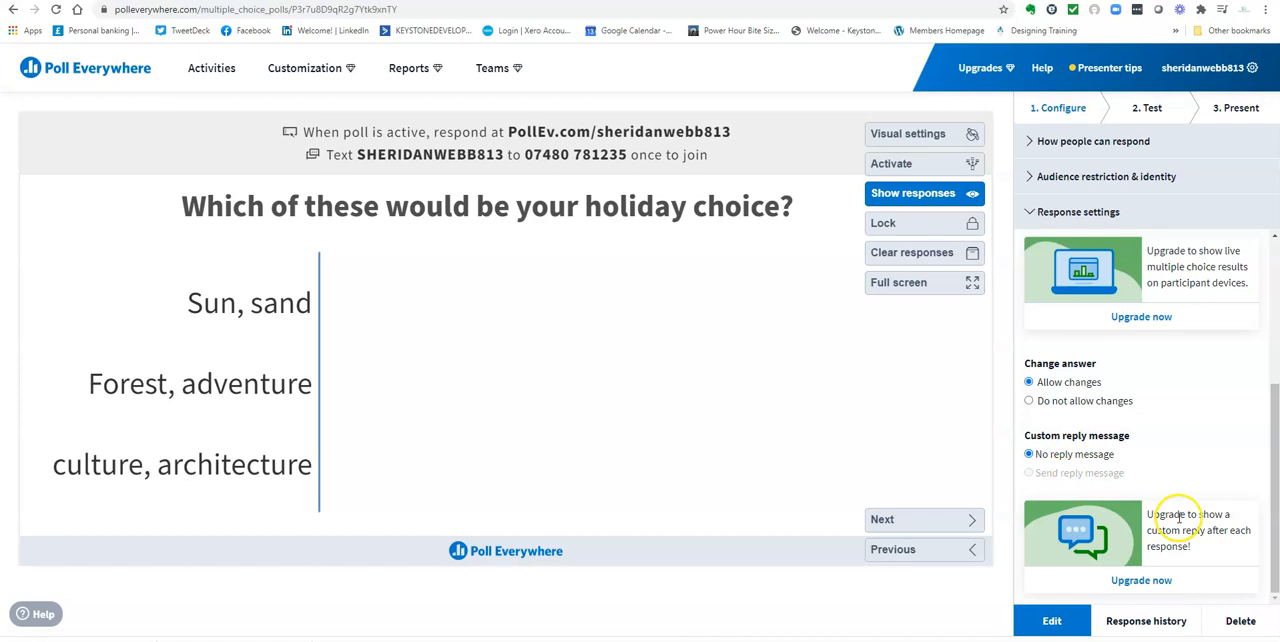
scroll(1194, 500, up, 4)
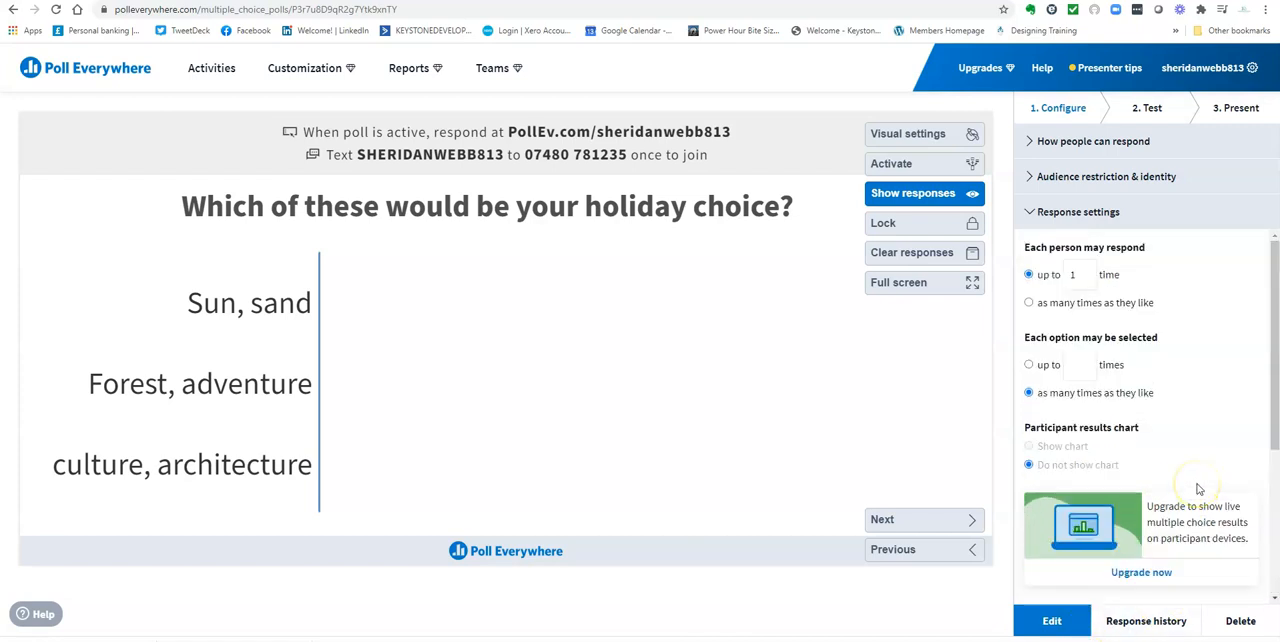
Activate the poll and submit a web test response of "culture, architecture"
click(1150, 110)
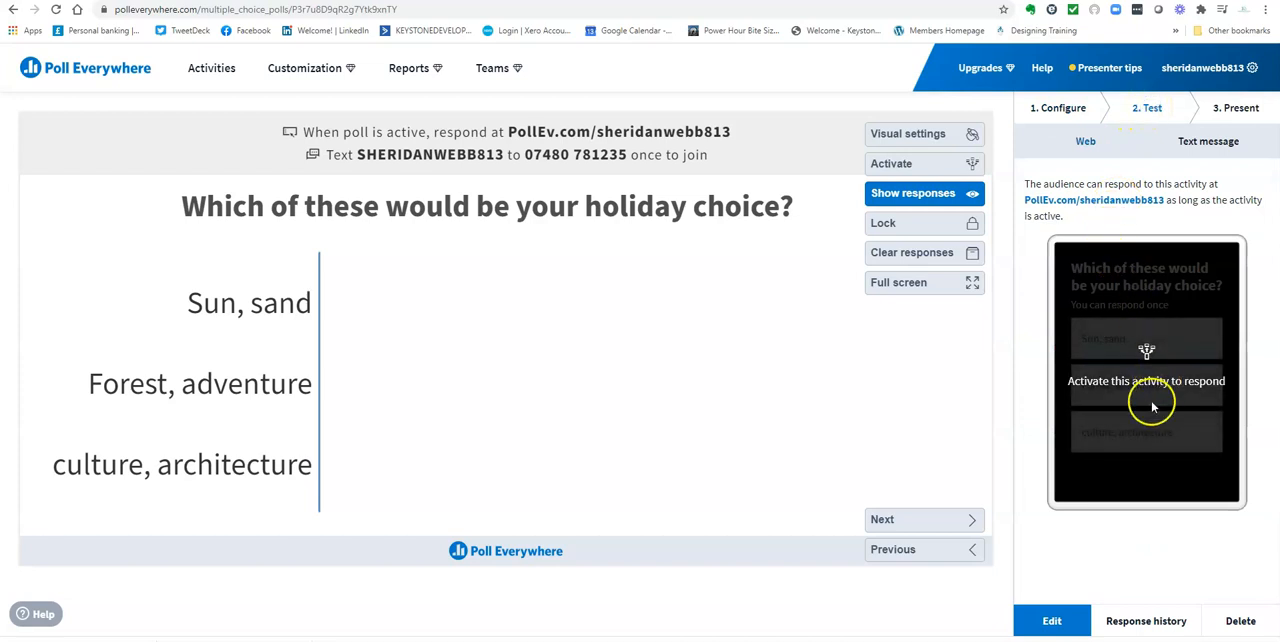
click(892, 167)
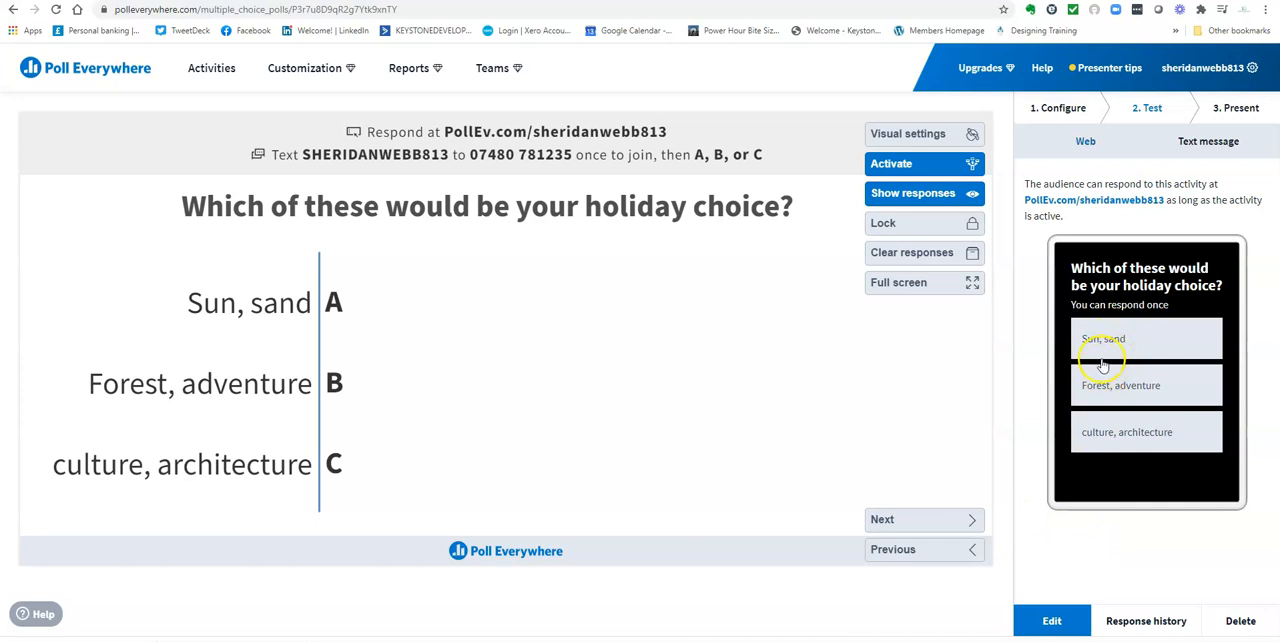
click(1100, 440)
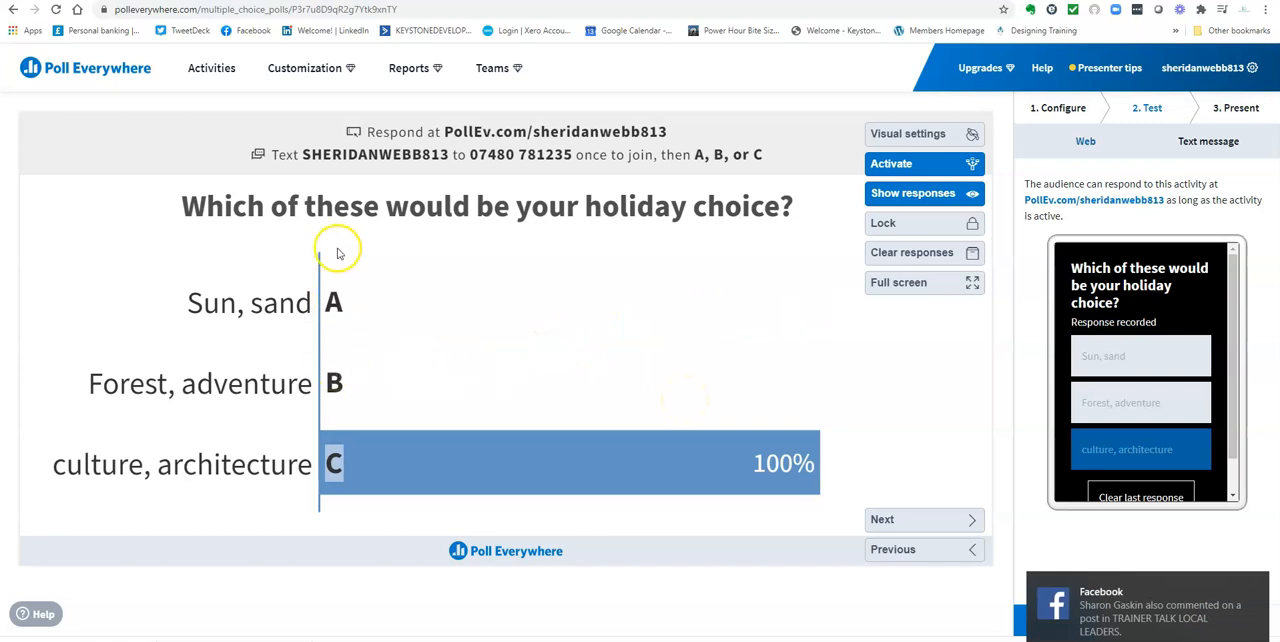
click(1257, 586)
Review the poll's presenting instructions and its sharing and embedding options
click(1215, 110)
click(1053, 140)
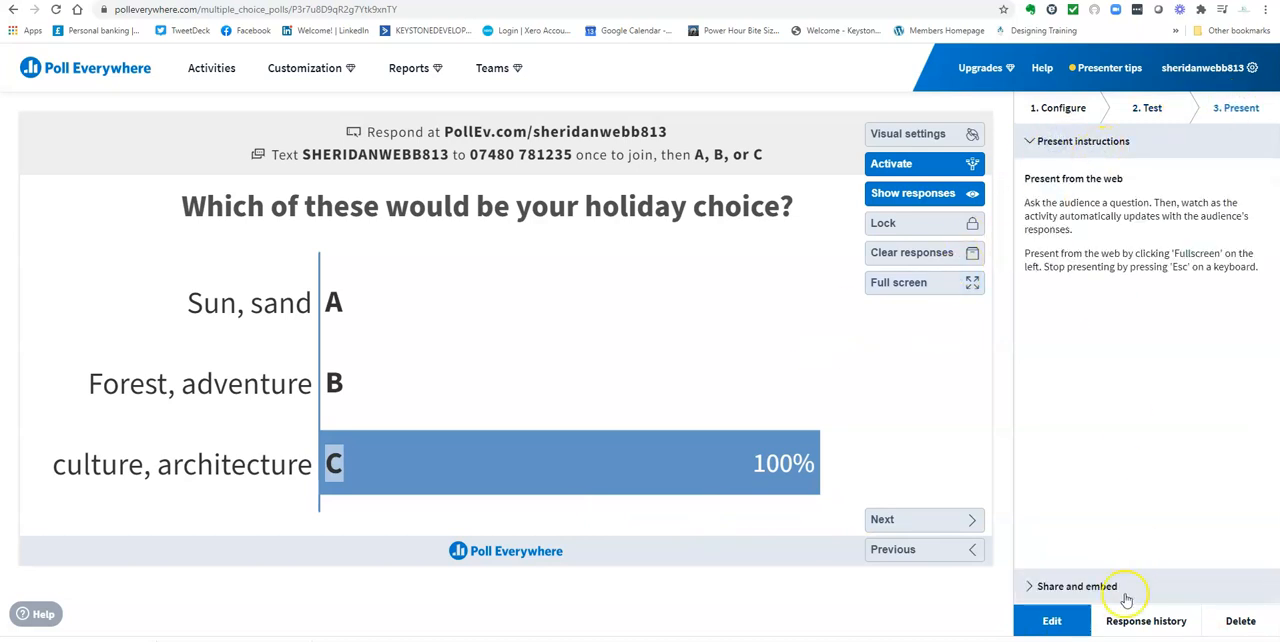
click(1107, 589)
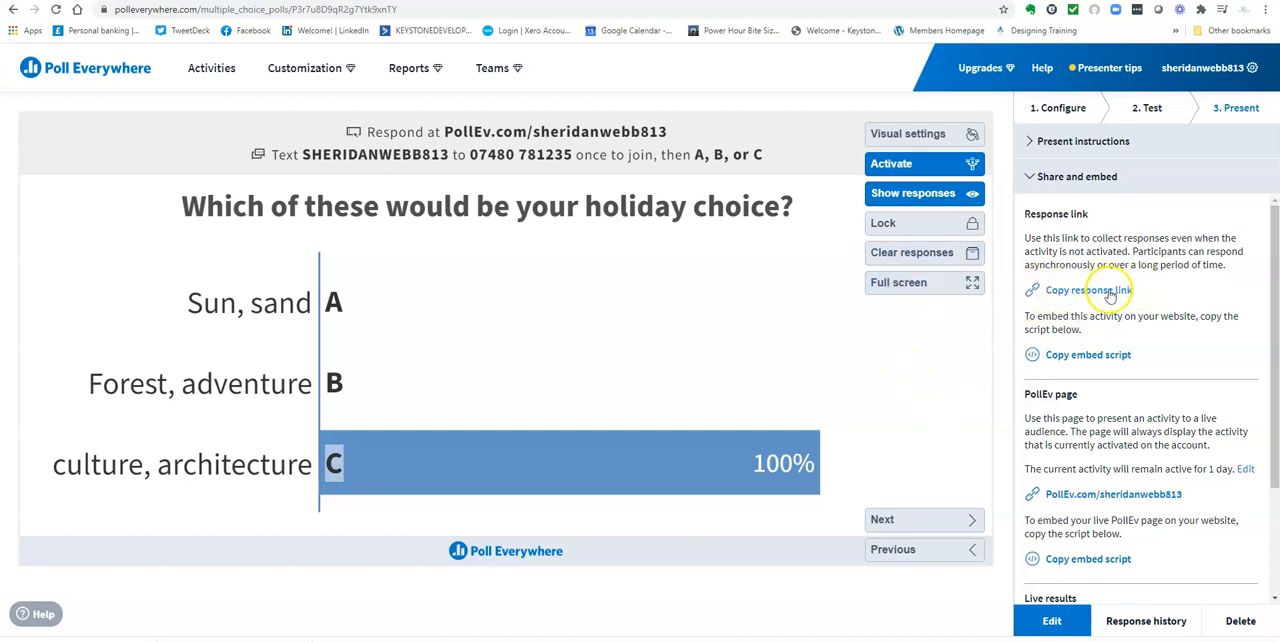
scroll(1097, 468, down, 3)
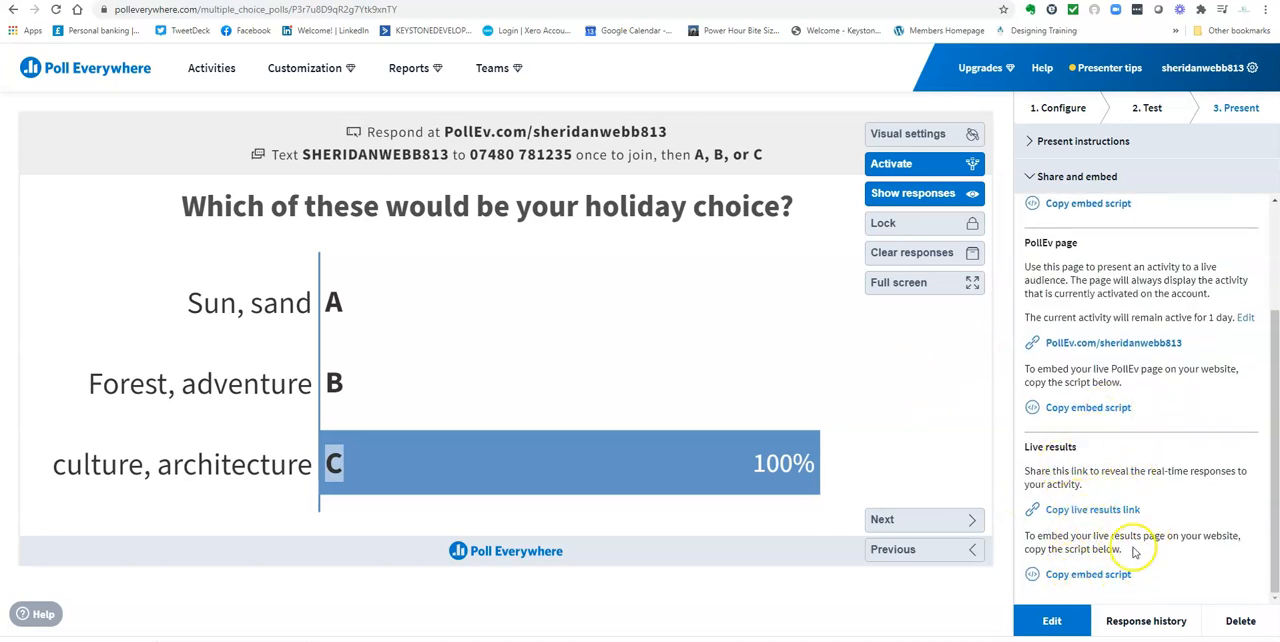
Check the poll's response history and return to the poll page
click(1140, 626)
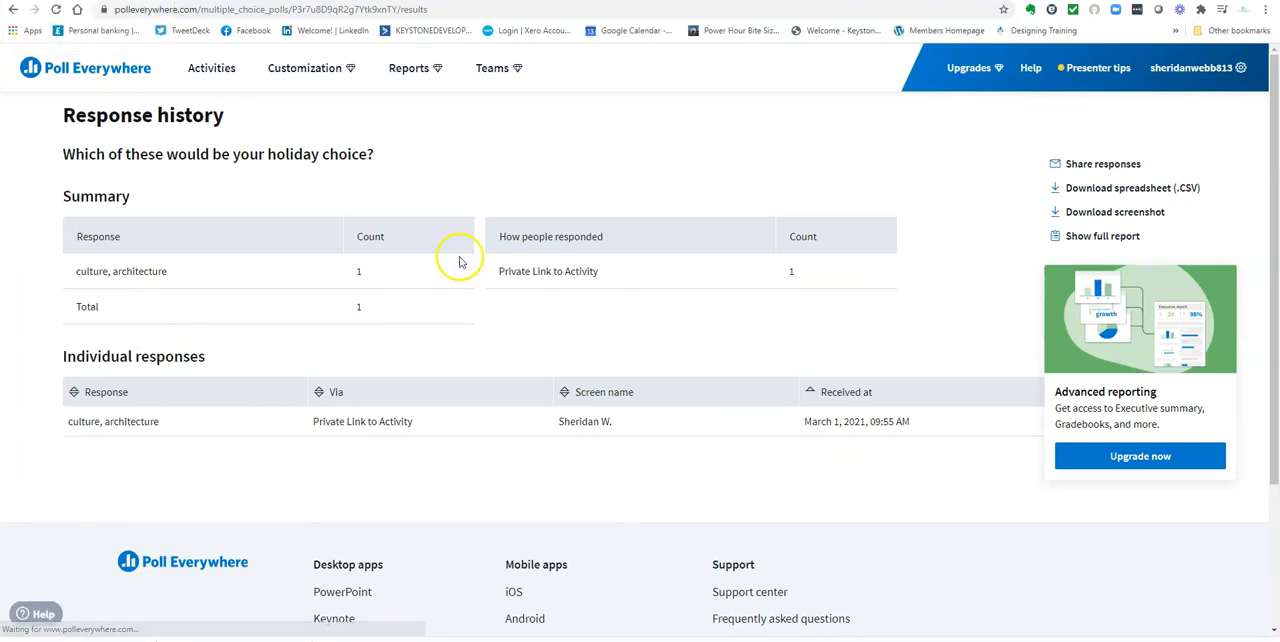
click(15, 12)
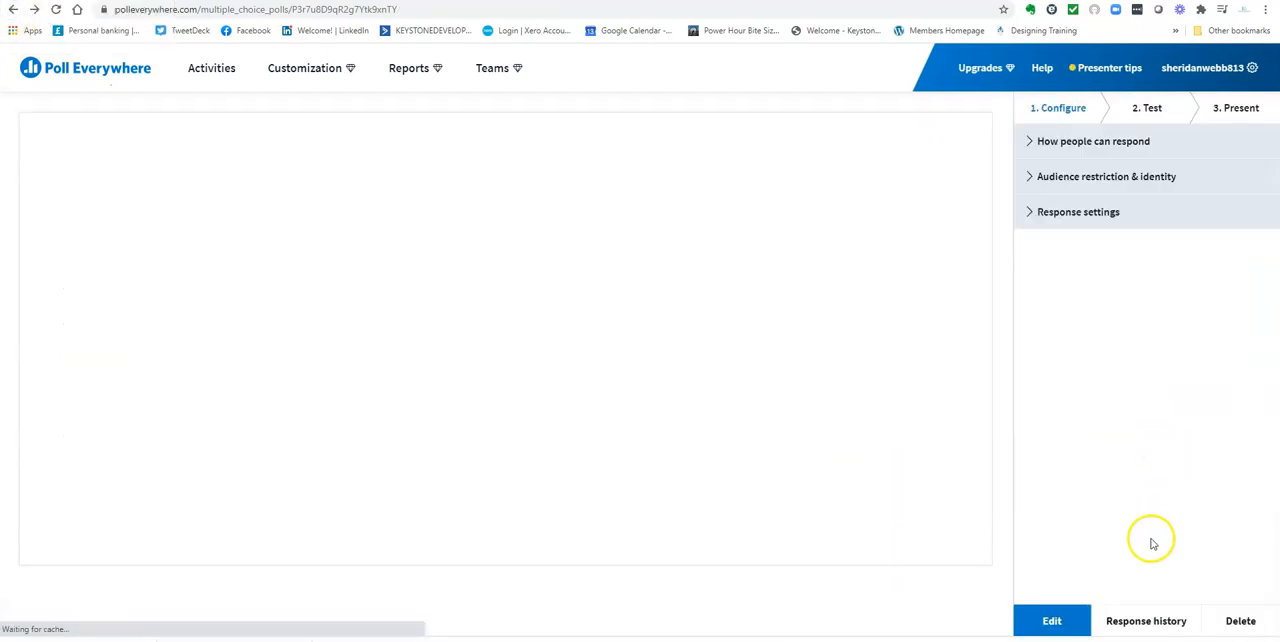
click(1241, 621)
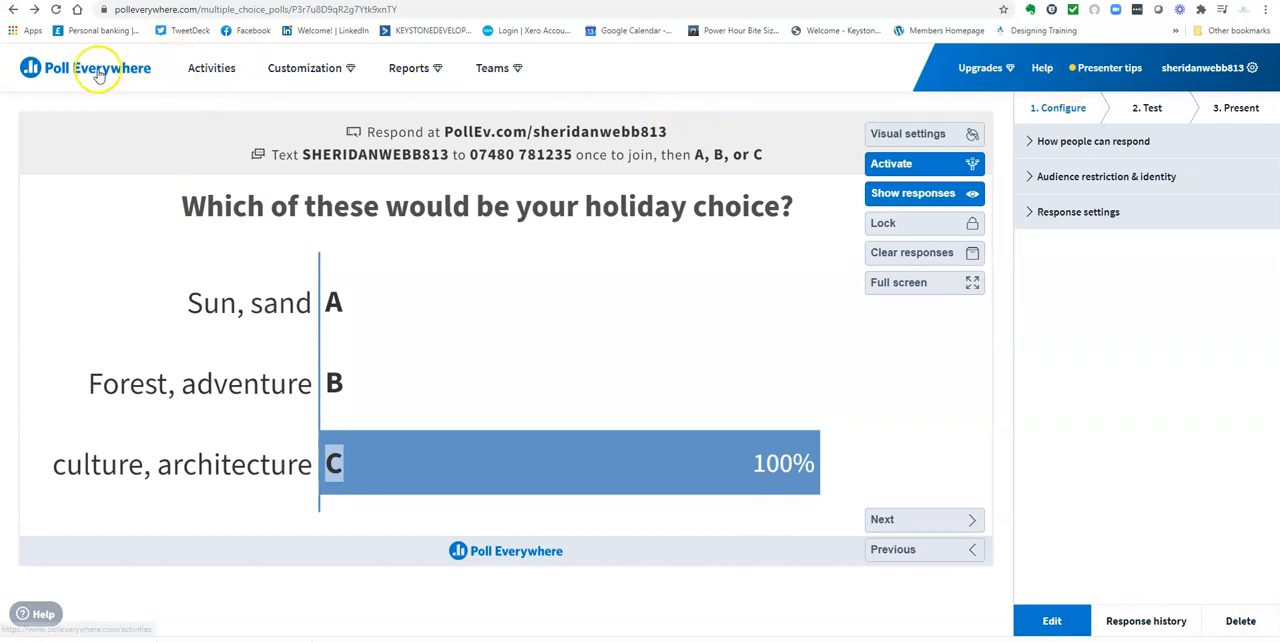
Go back to the activities overview and examine the existing activities and how they are grouped
click(213, 68)
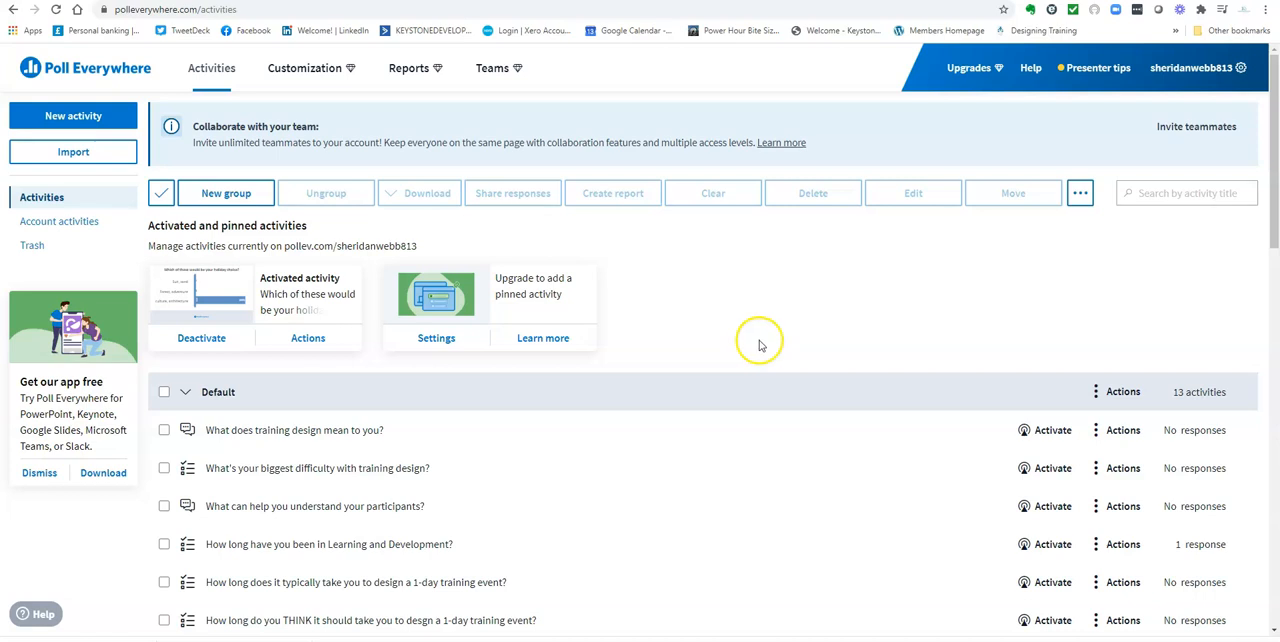
scroll(755, 407, down, 1)
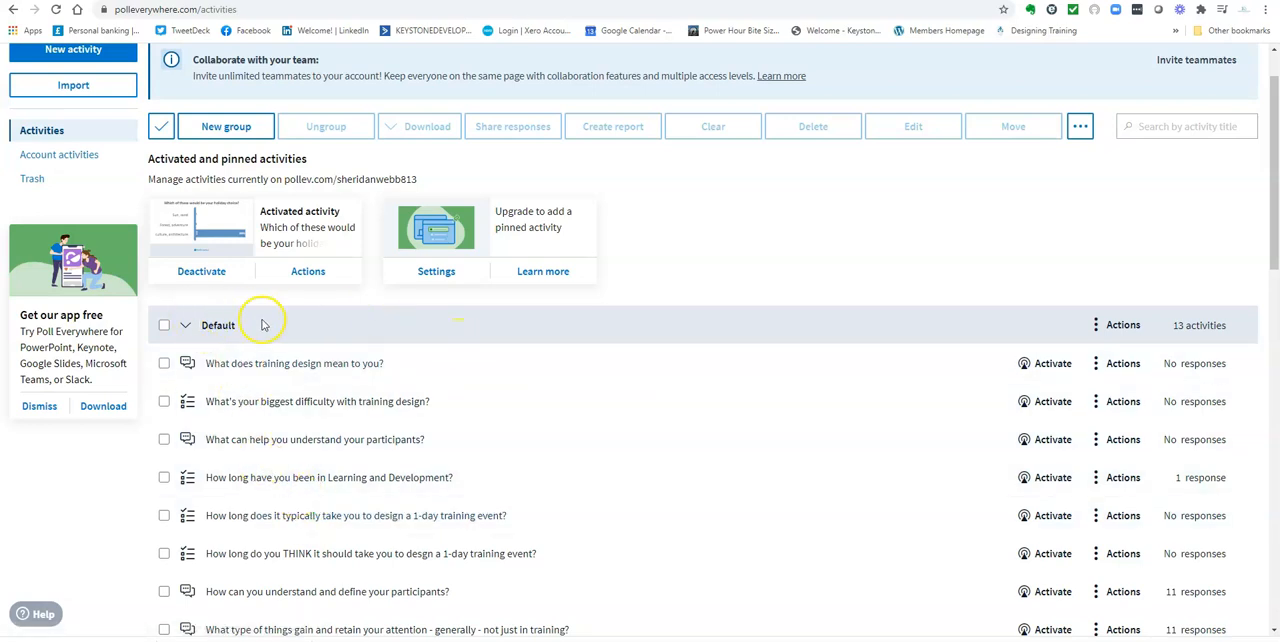
scroll(477, 370, down, 5)
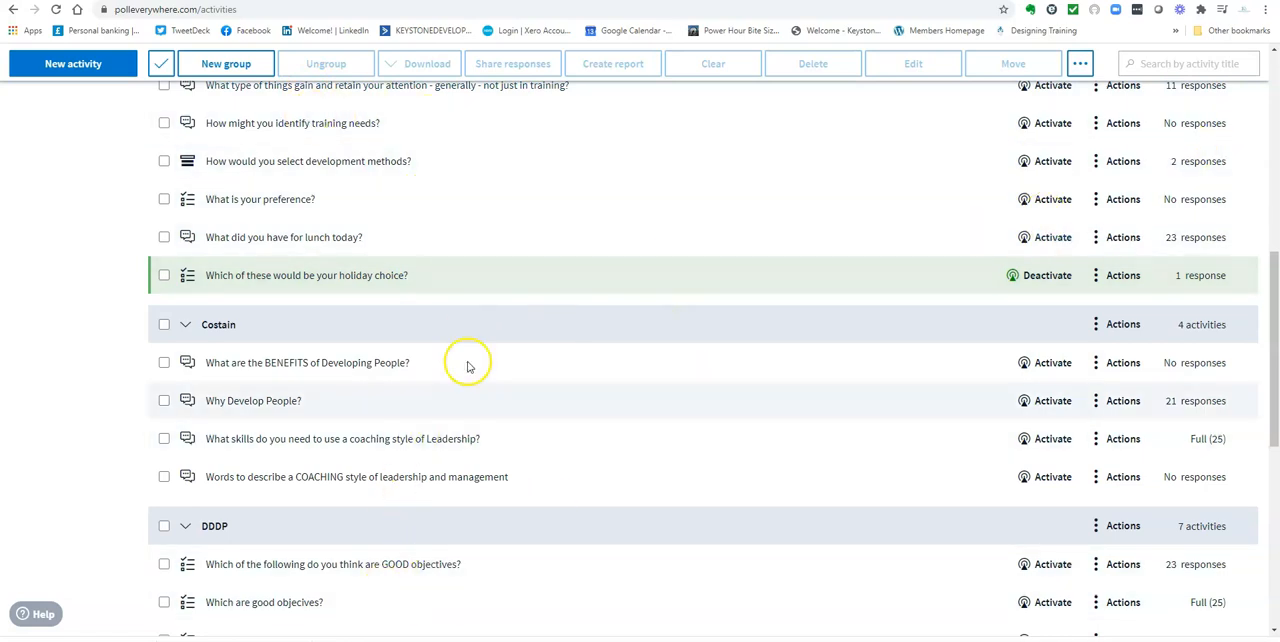
scroll(663, 330, down, 1)
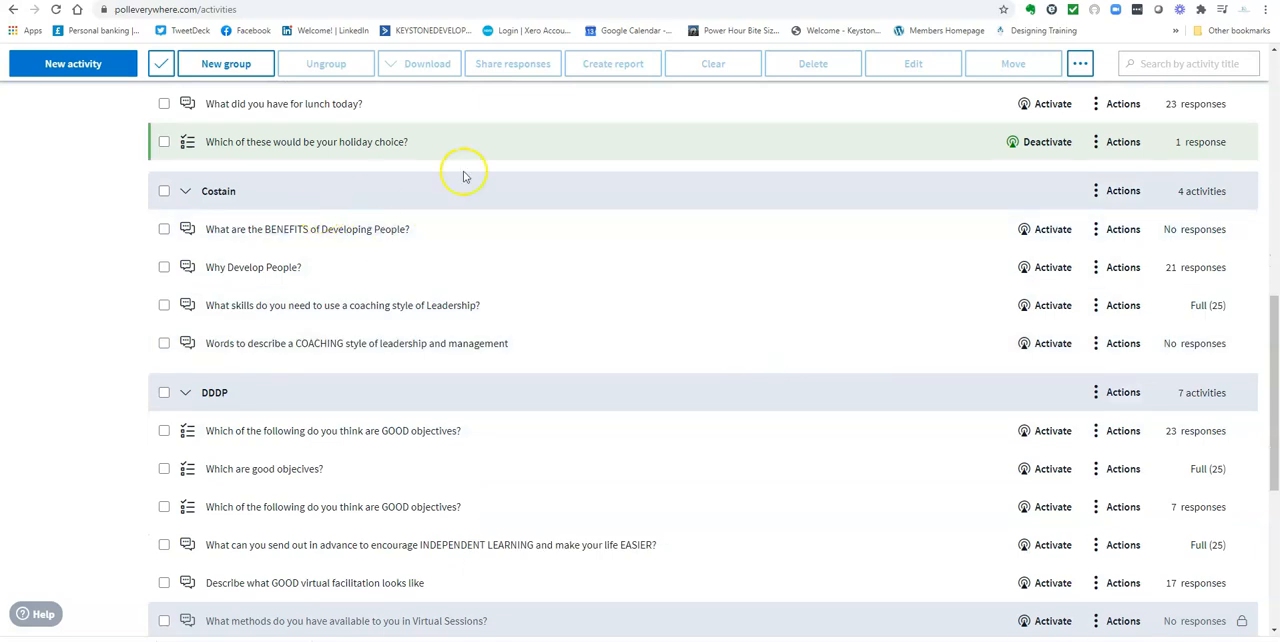
scroll(620, 455, down, 2)
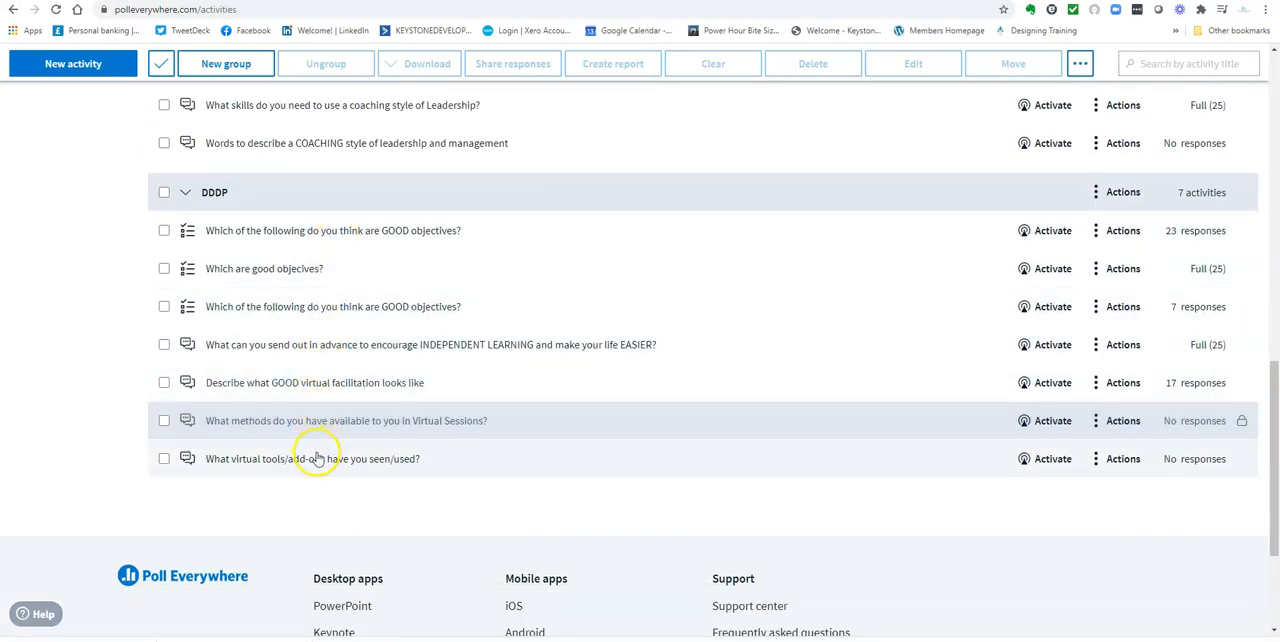
scroll(726, 403, up, 4)
scroll(727, 410, up, 3)
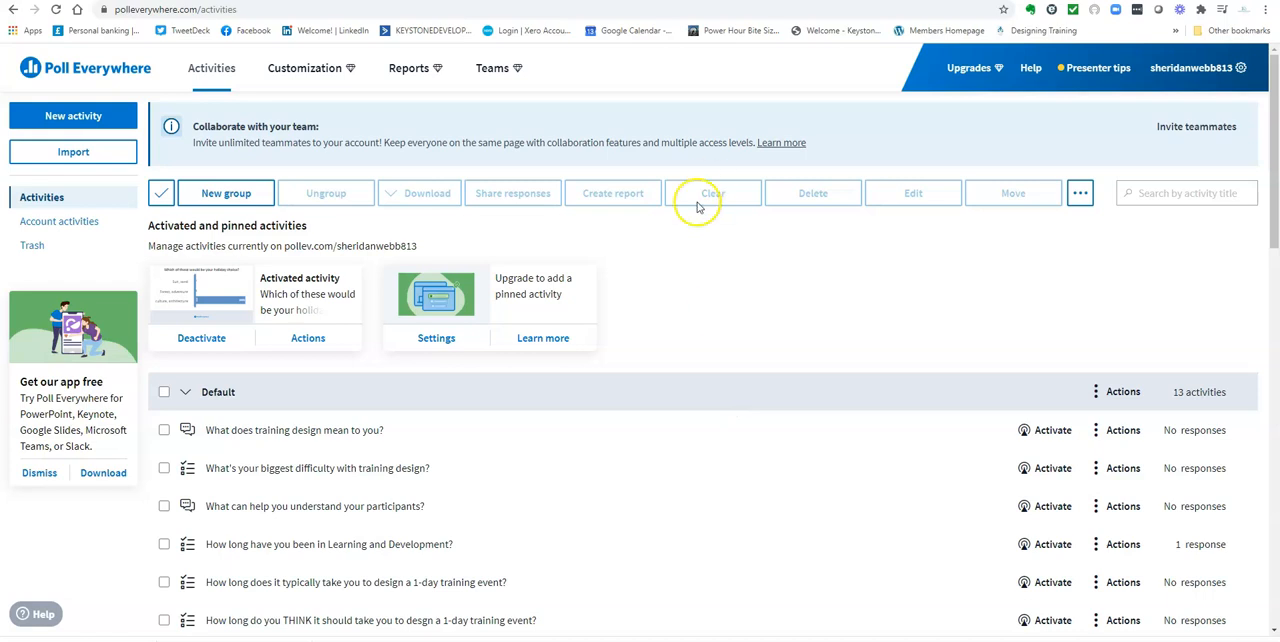
scroll(562, 487, down, 3)
scroll(570, 483, down, 7)
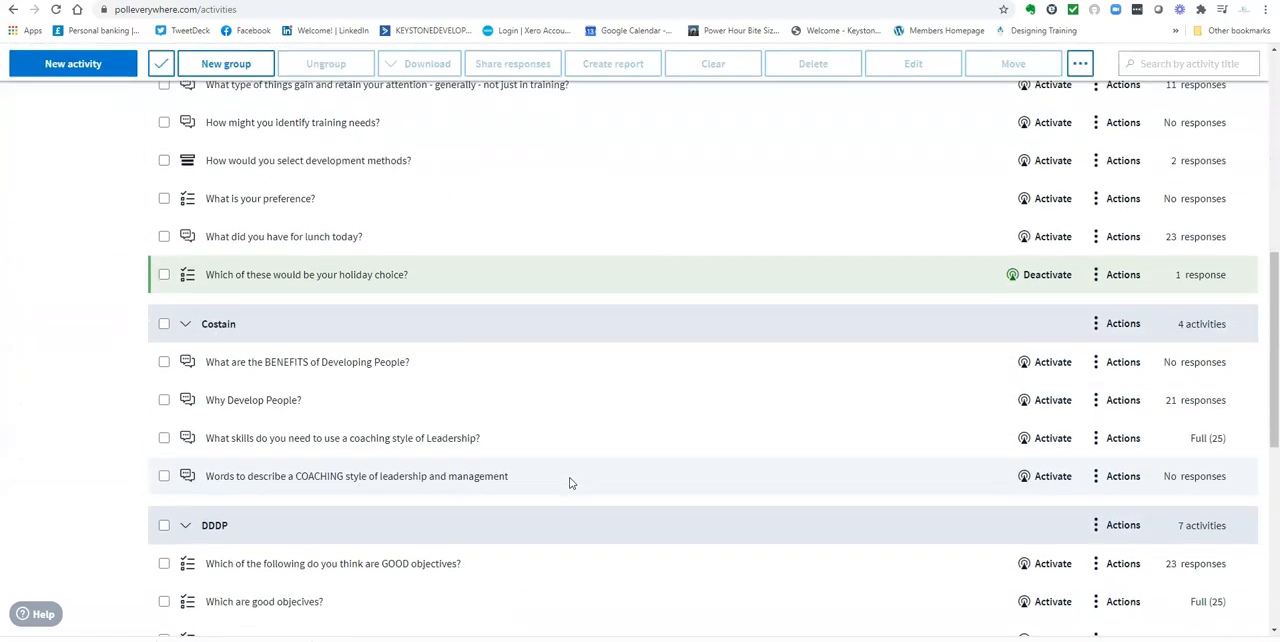
scroll(569, 478, up, 10)
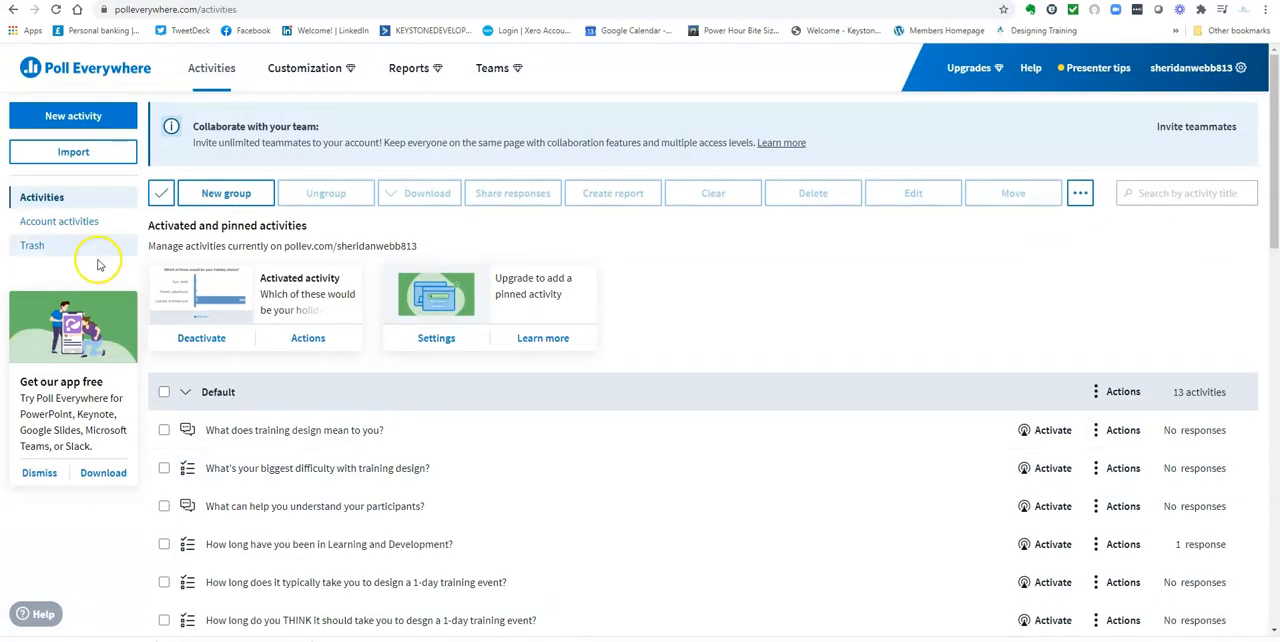
Start a new Word cloud activity titled "What's your favourite holiday destination?" and check the available groups without assigning one
click(163, 117)
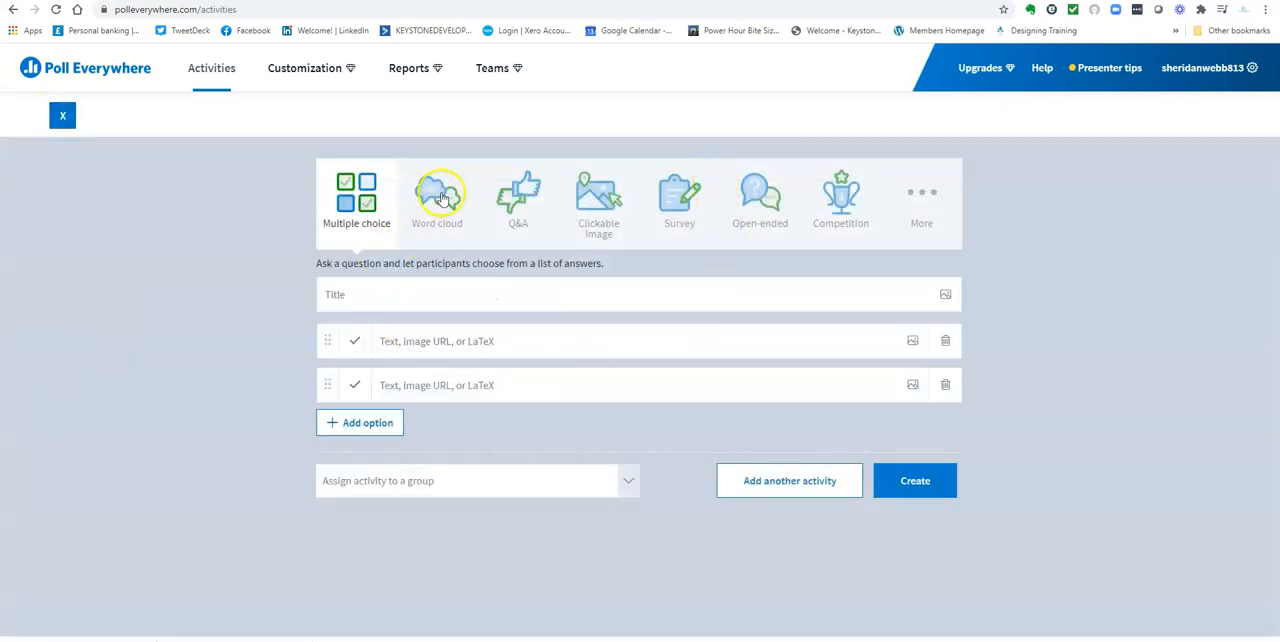
click(438, 192)
click(340, 292)
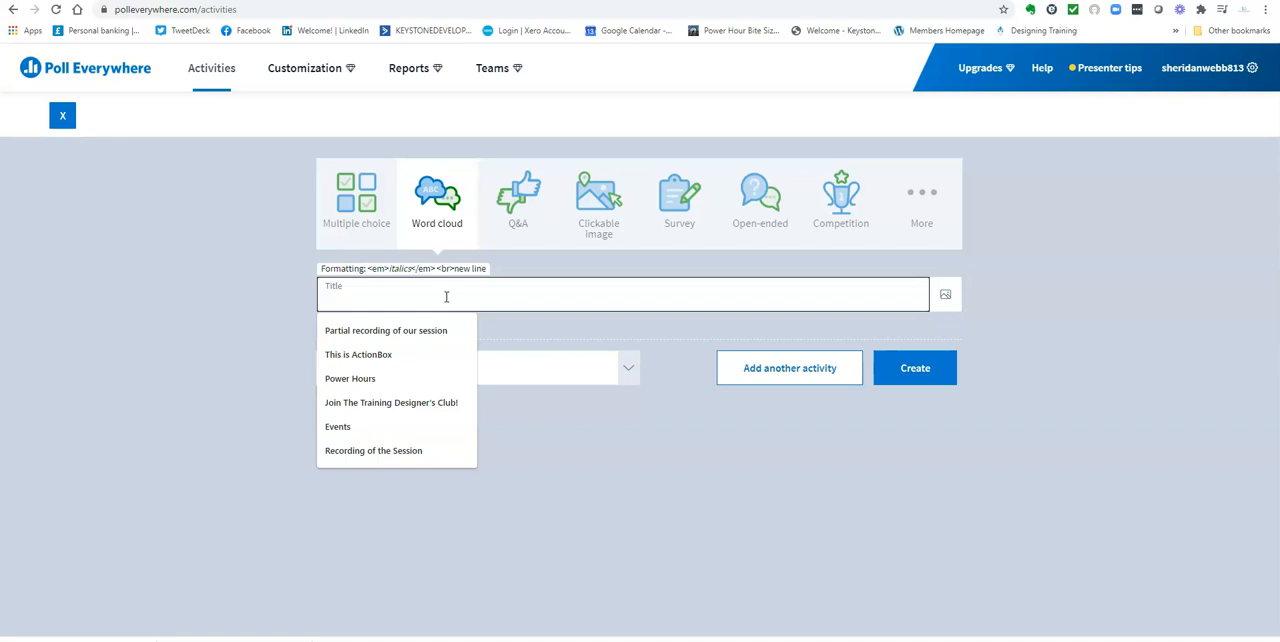
text(What's your favourite holiday destinatio)
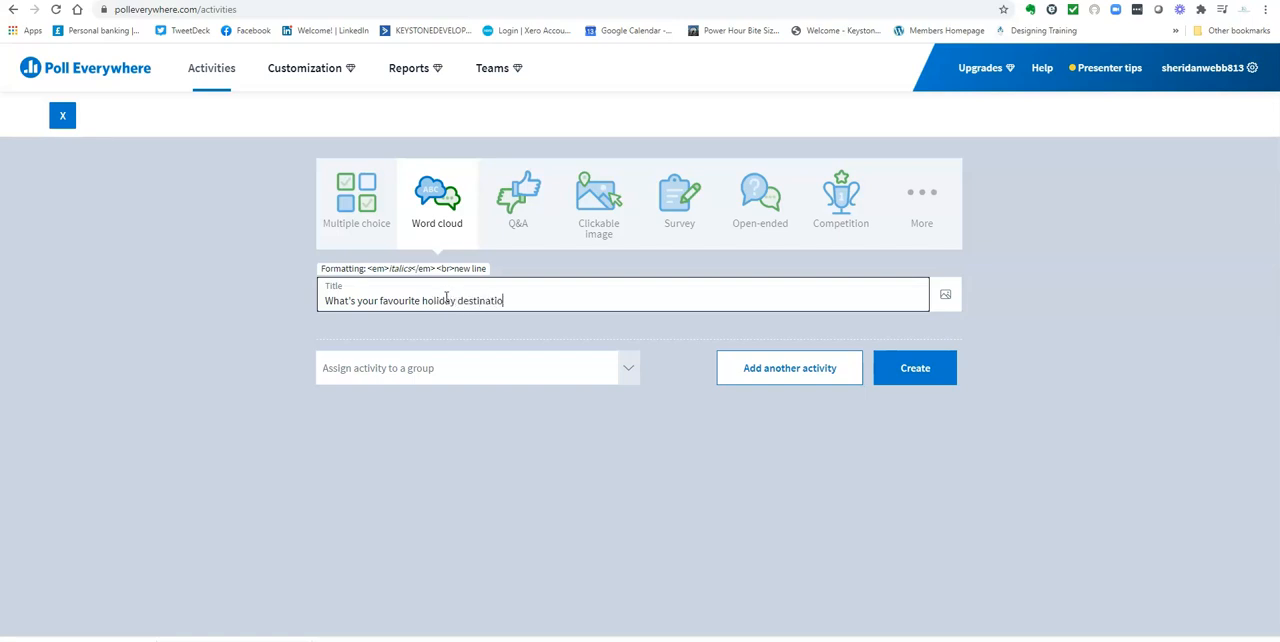
click(540, 295)
click(626, 369)
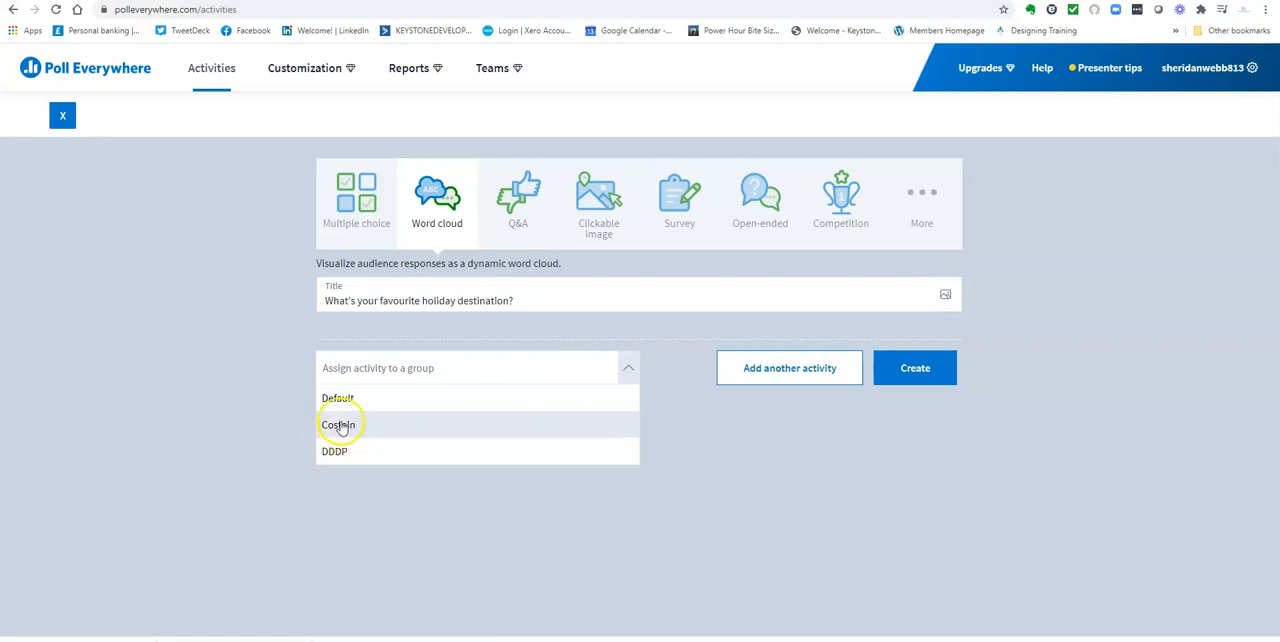
click(627, 369)
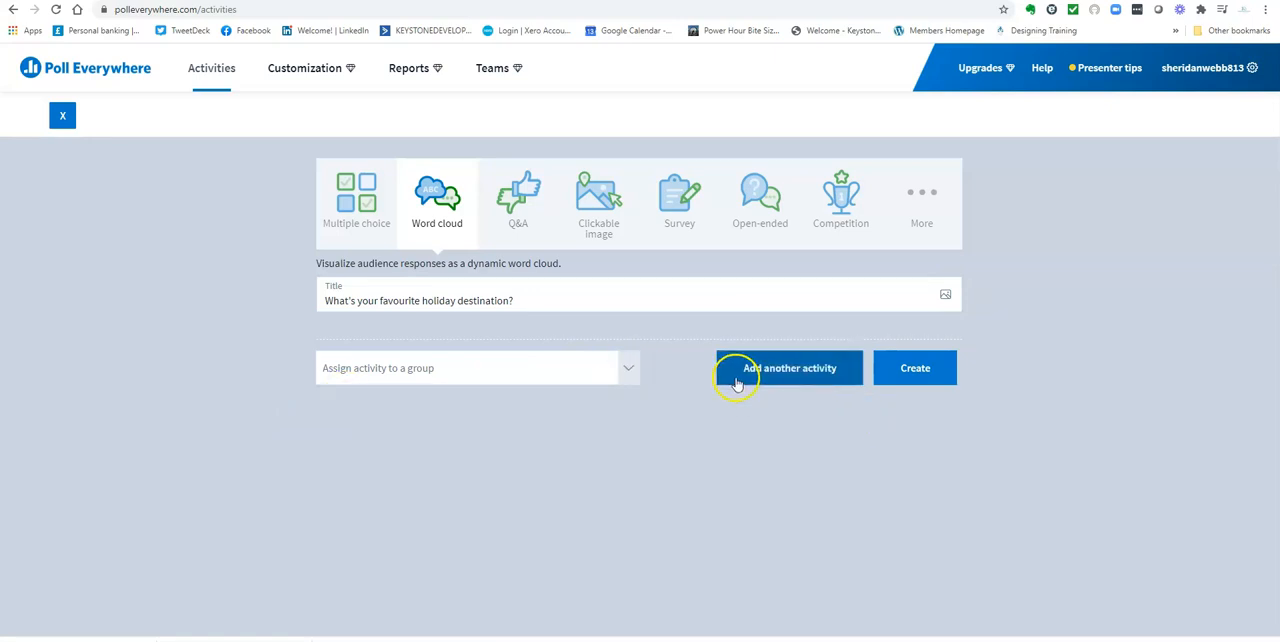
Create the word cloud activity and review how people can respond and its audience restriction and identity options
click(928, 376)
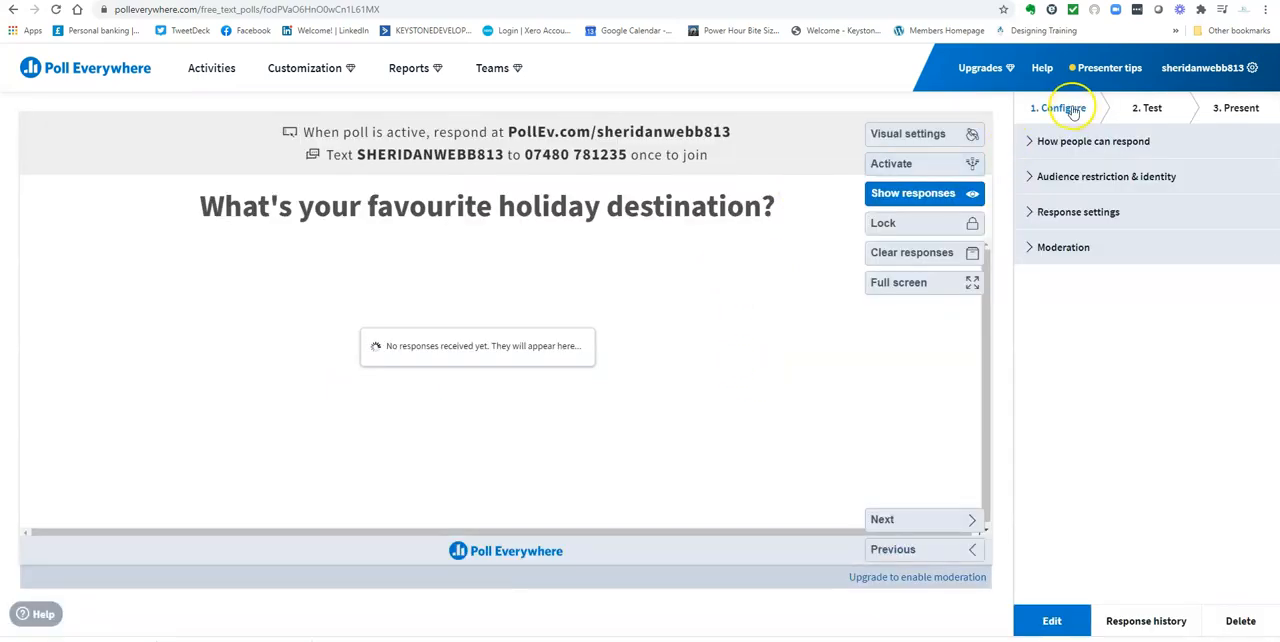
click(1065, 143)
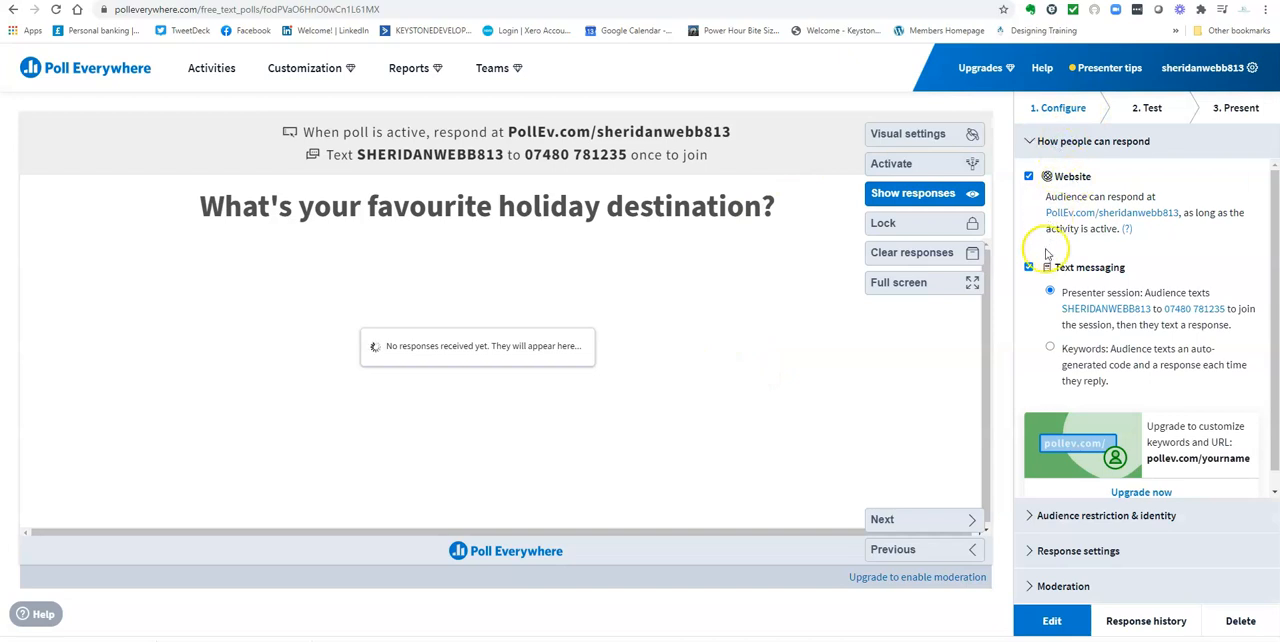
click(1078, 512)
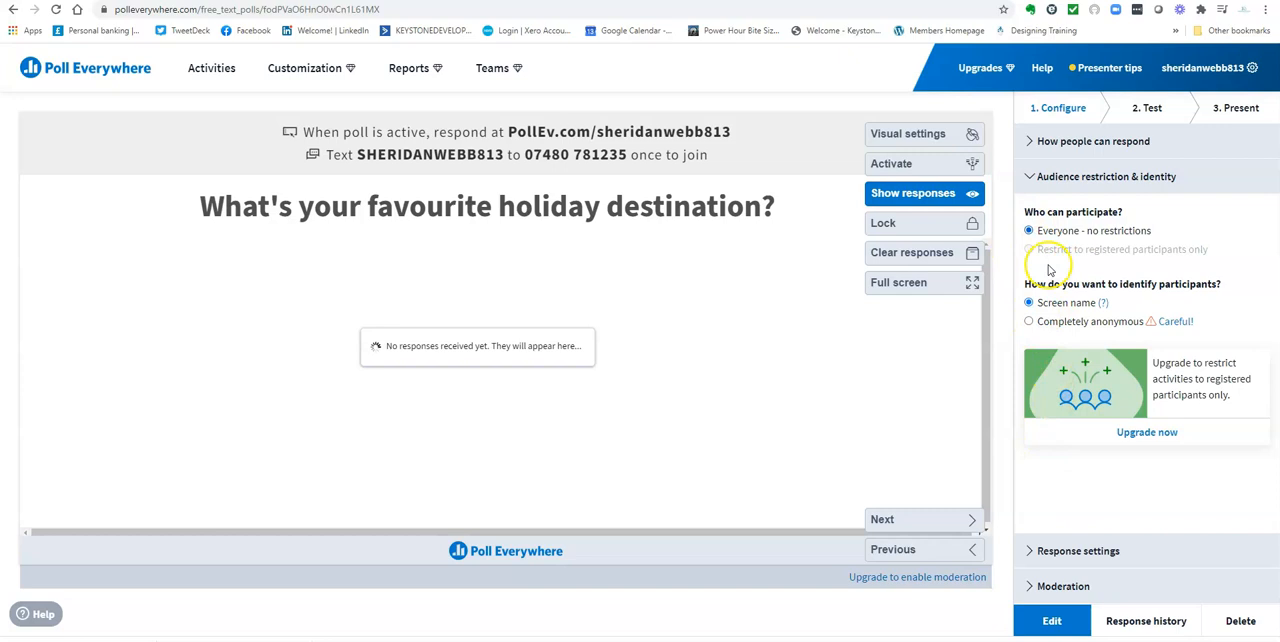
Limit each person to 2 responses in the word cloud's response settings and raise that limit to 6
click(1078, 551)
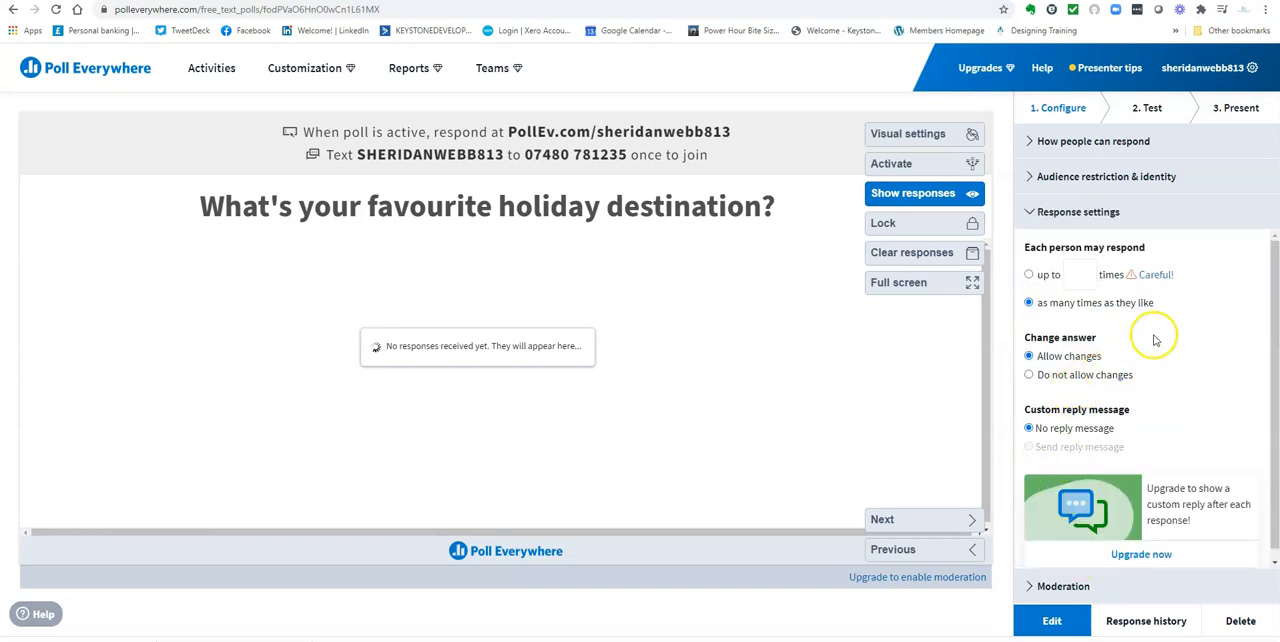
click(1029, 276)
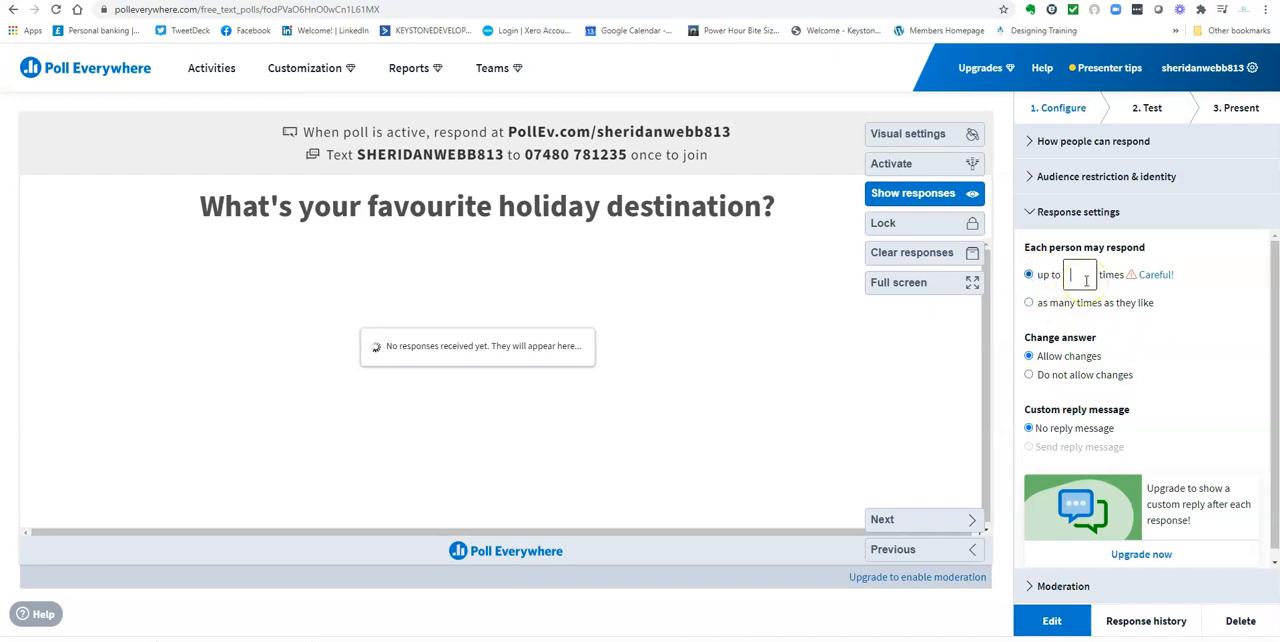
click(1078, 280)
scroll(1120, 370, down, 1)
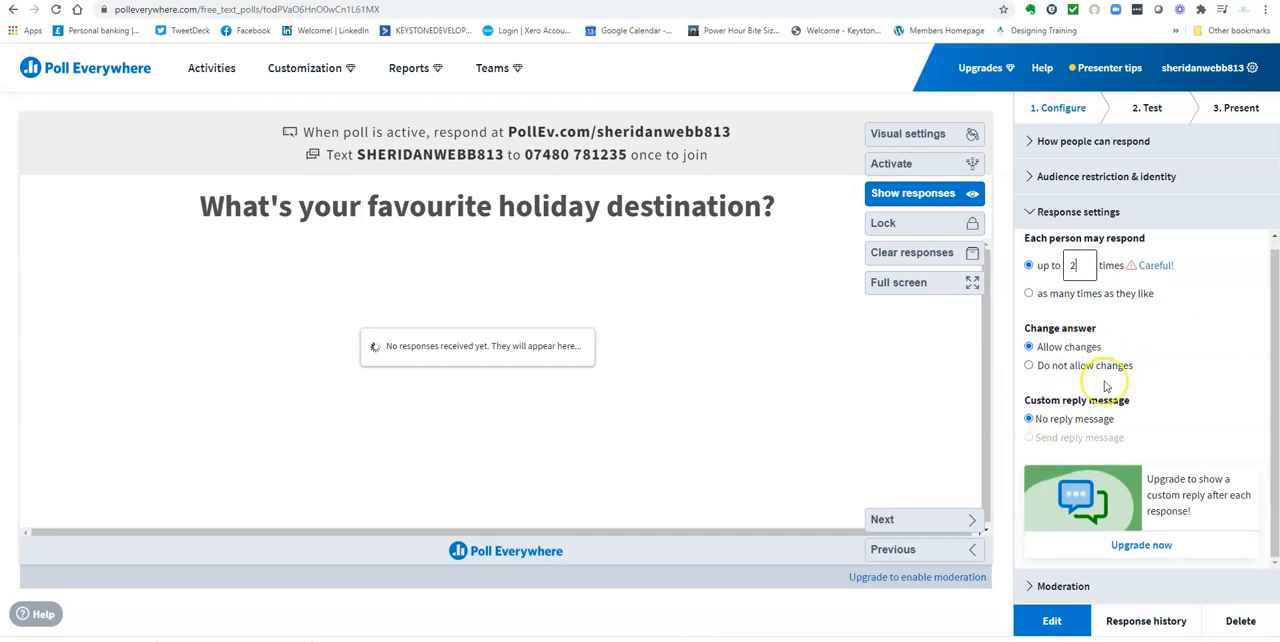
click(1106, 390)
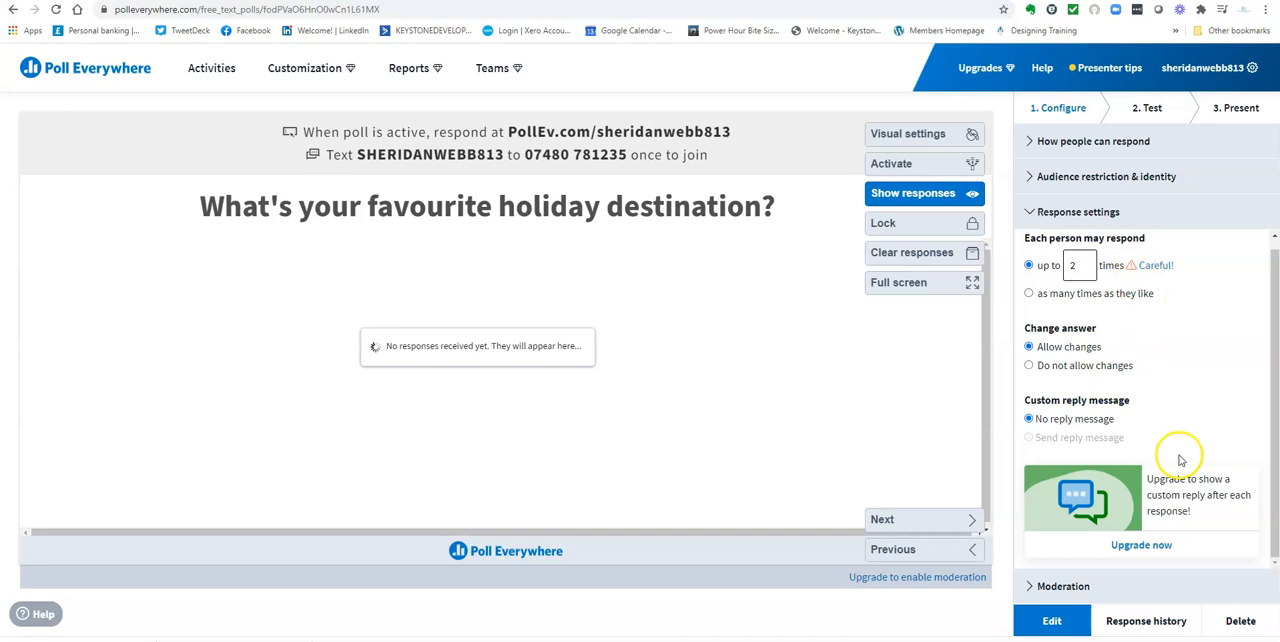
scroll(1138, 302, up, 1)
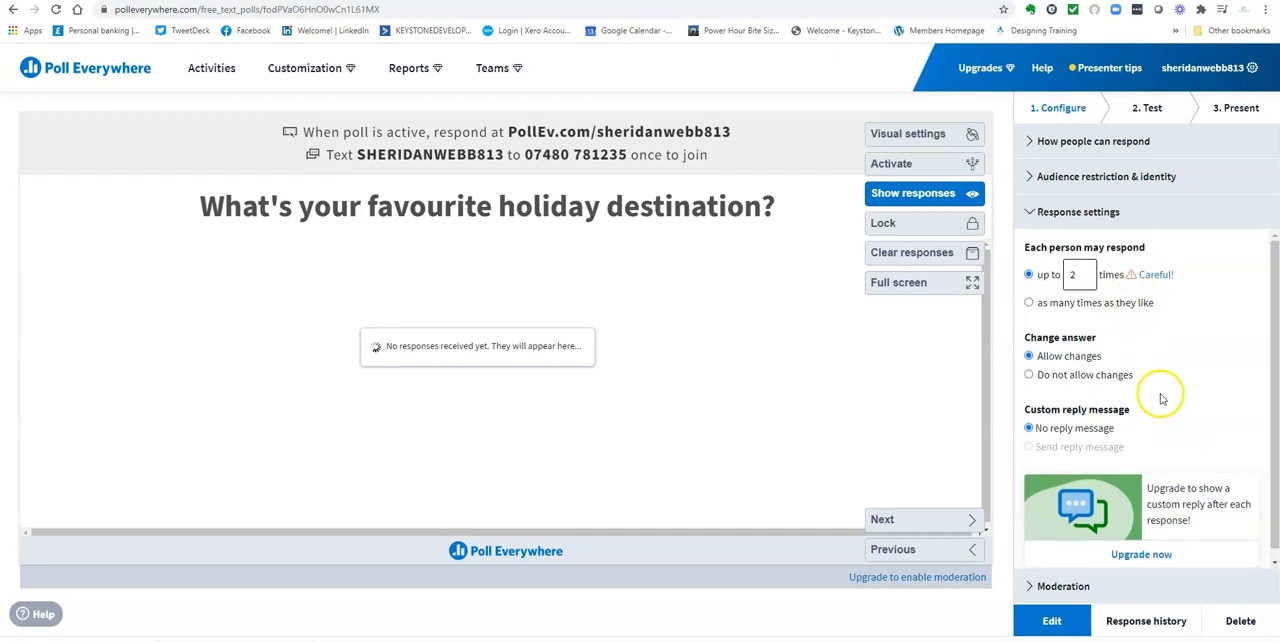
scroll(1150, 392, down, 1)
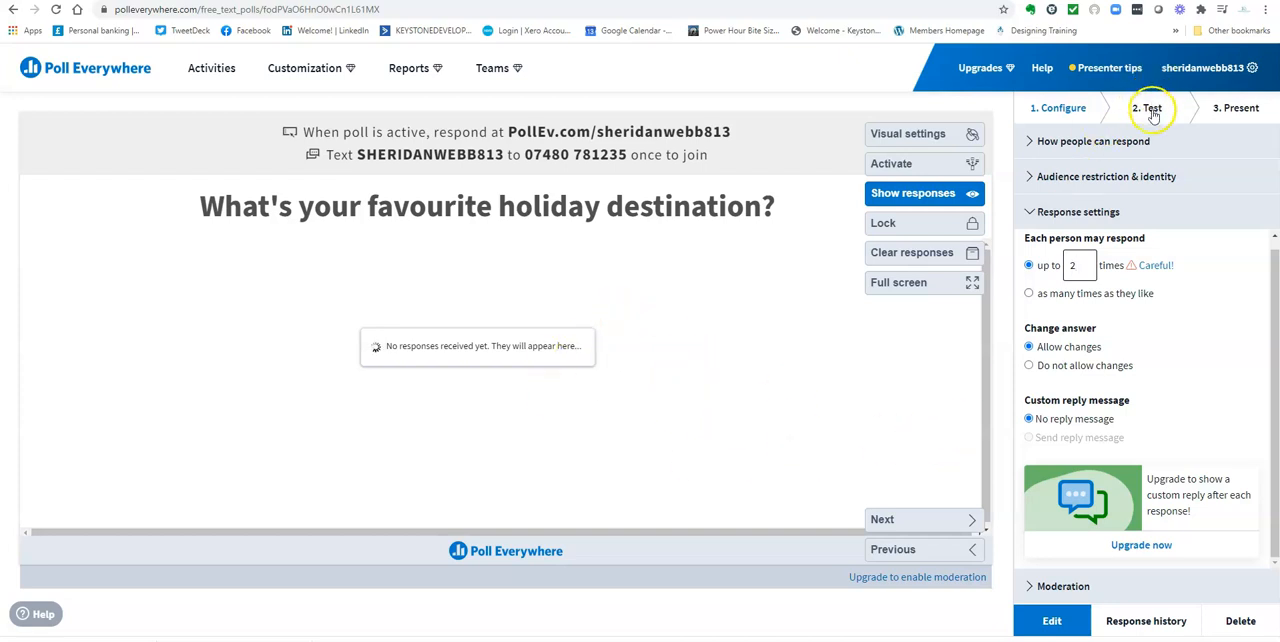
drag(1080, 266, 1061, 268)
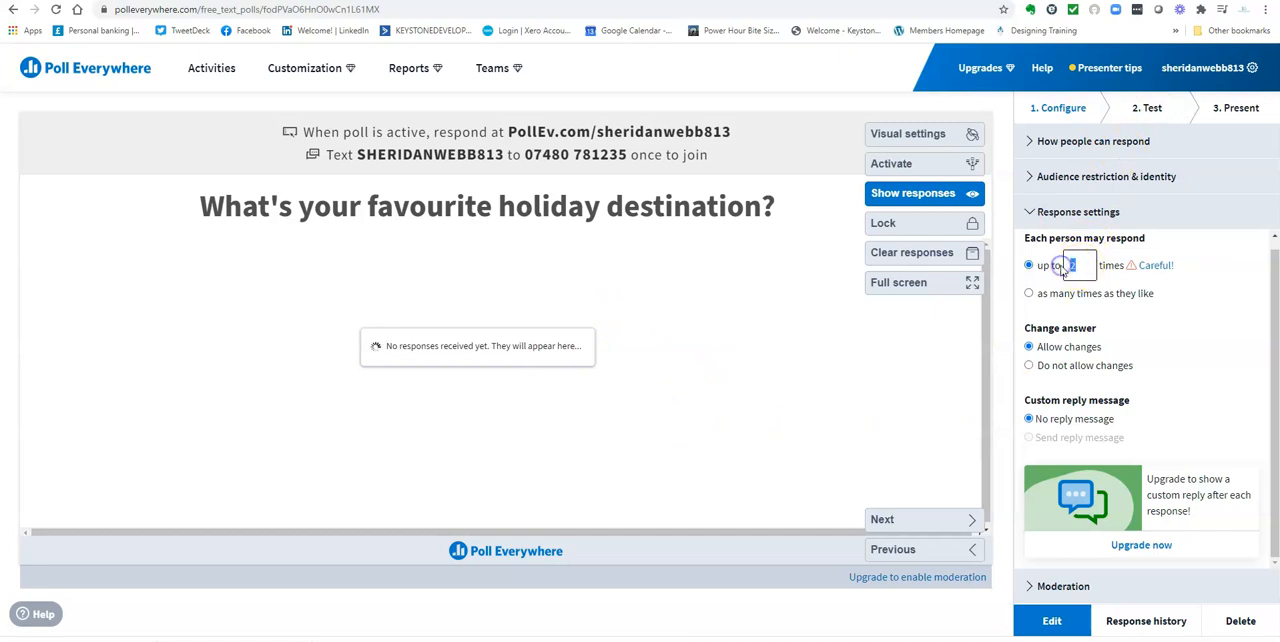
text(6)
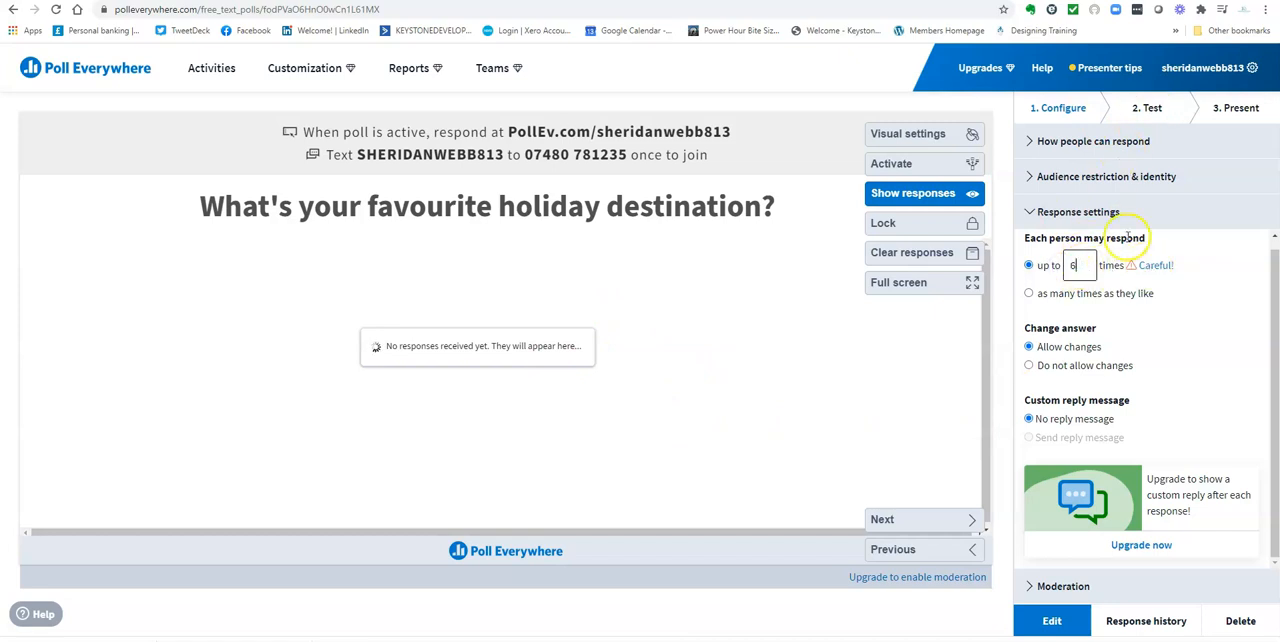
Activate the word cloud for web testing and submit "Italy" as a test response
click(1147, 110)
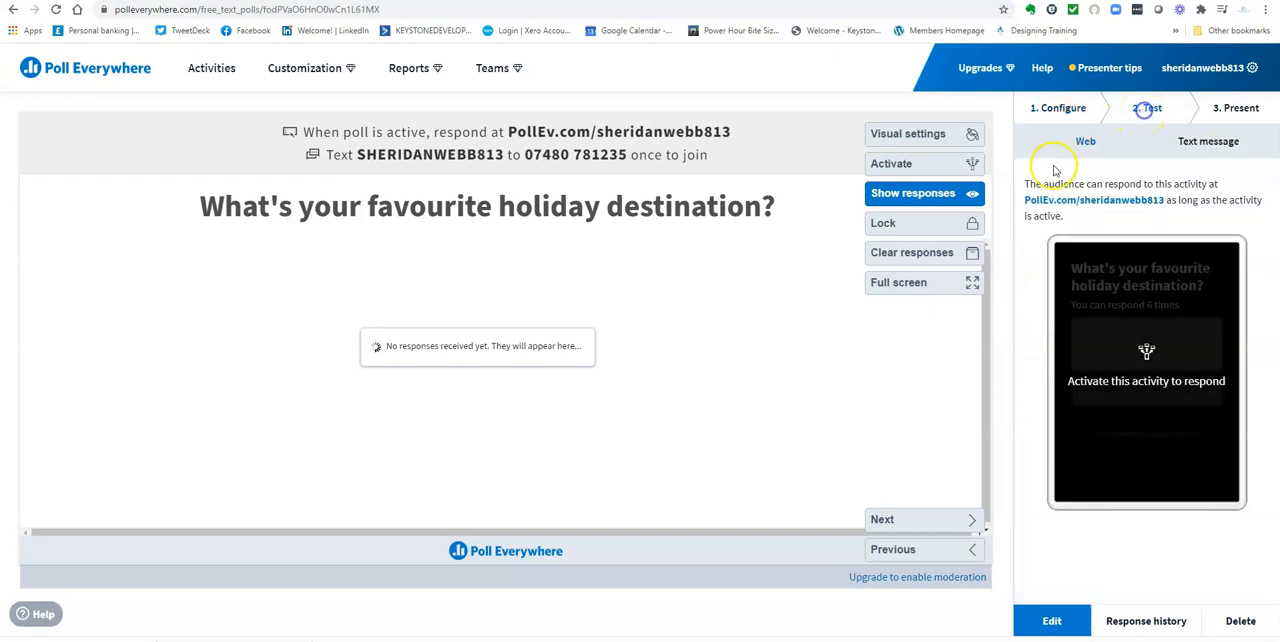
click(920, 163)
click(1088, 331)
text(Italy)
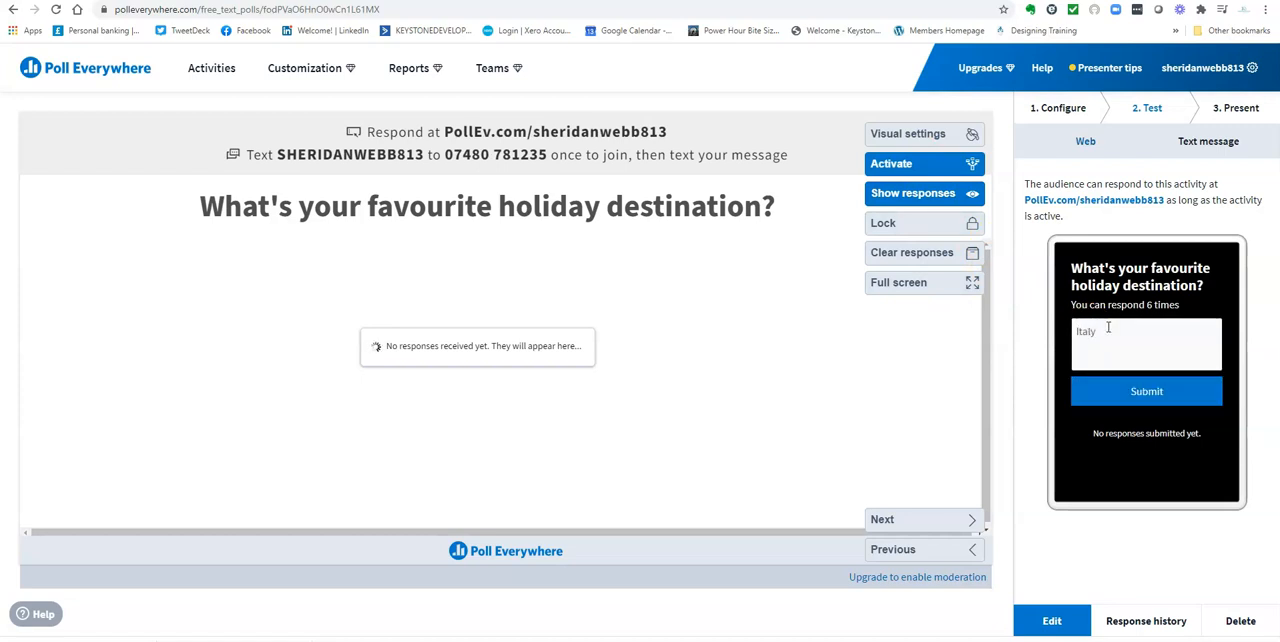
click(1165, 397)
Submit "mountains" as another test response, correcting the misspelling before sending it
click(1136, 331)
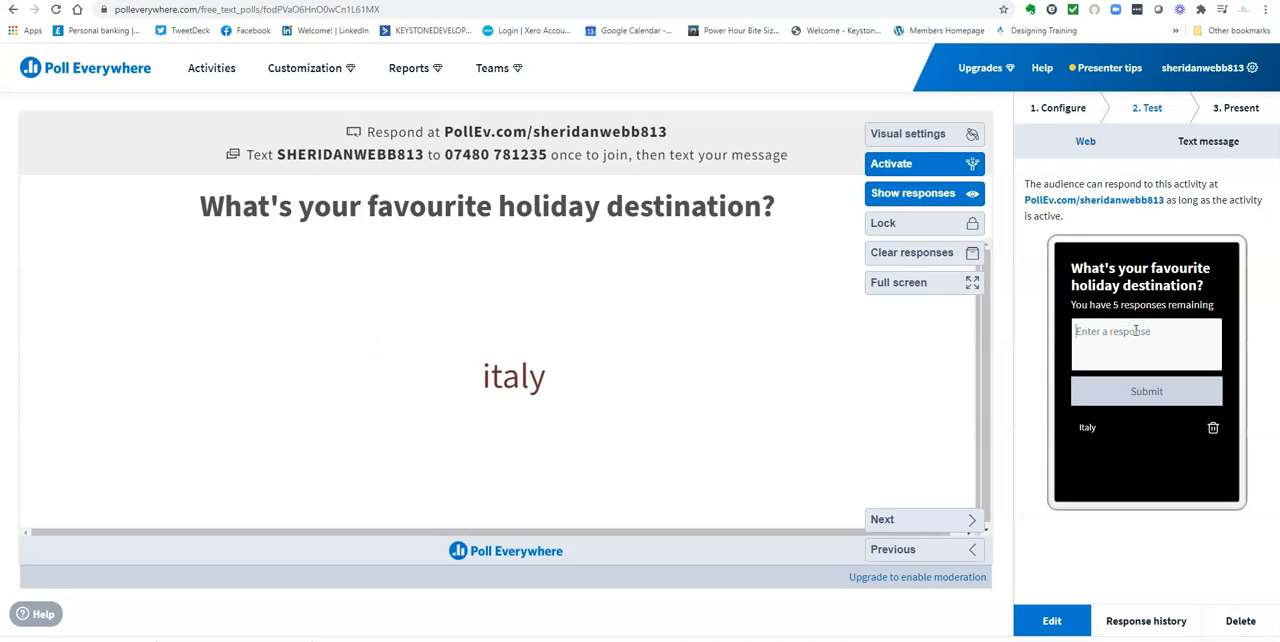
text(maountains)
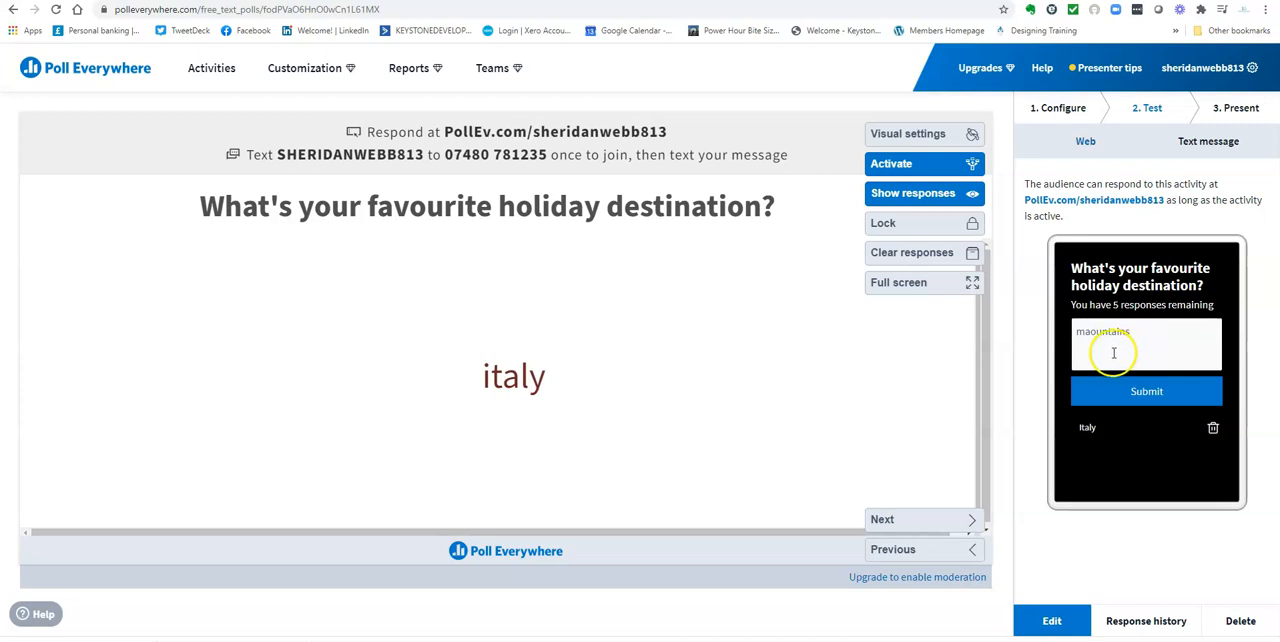
click(1091, 331)
key(BackSpace)
click(1123, 391)
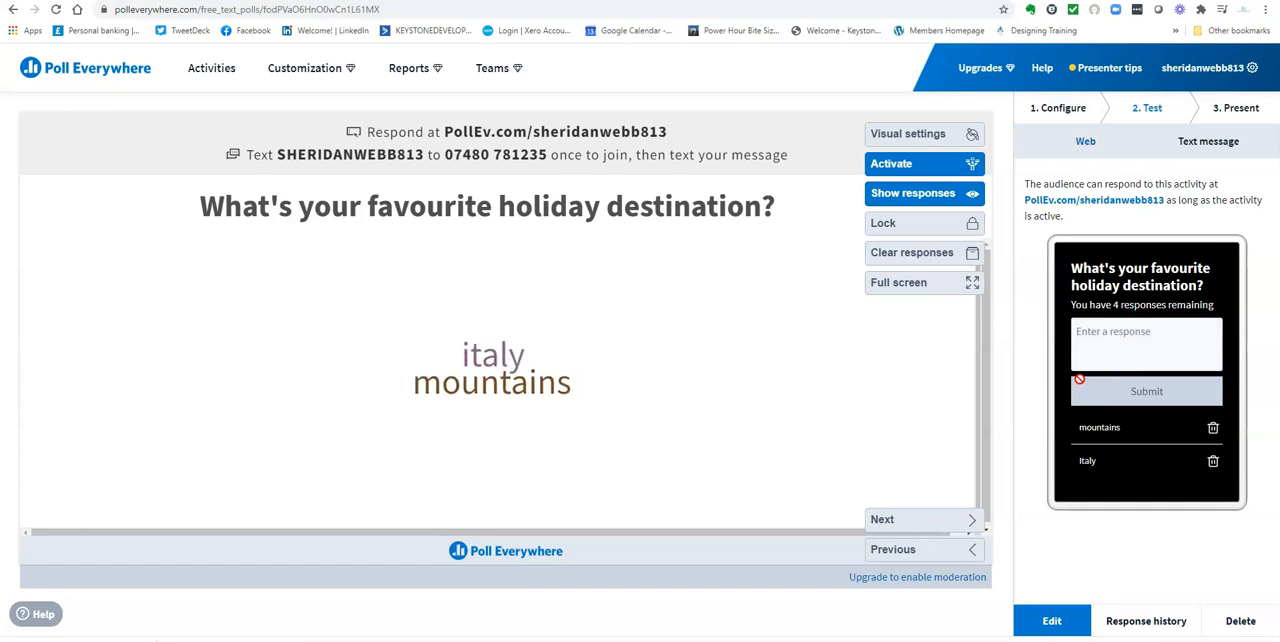
Submit "italy" a second time and "coast" as further test responses to the word cloud
click(1156, 332)
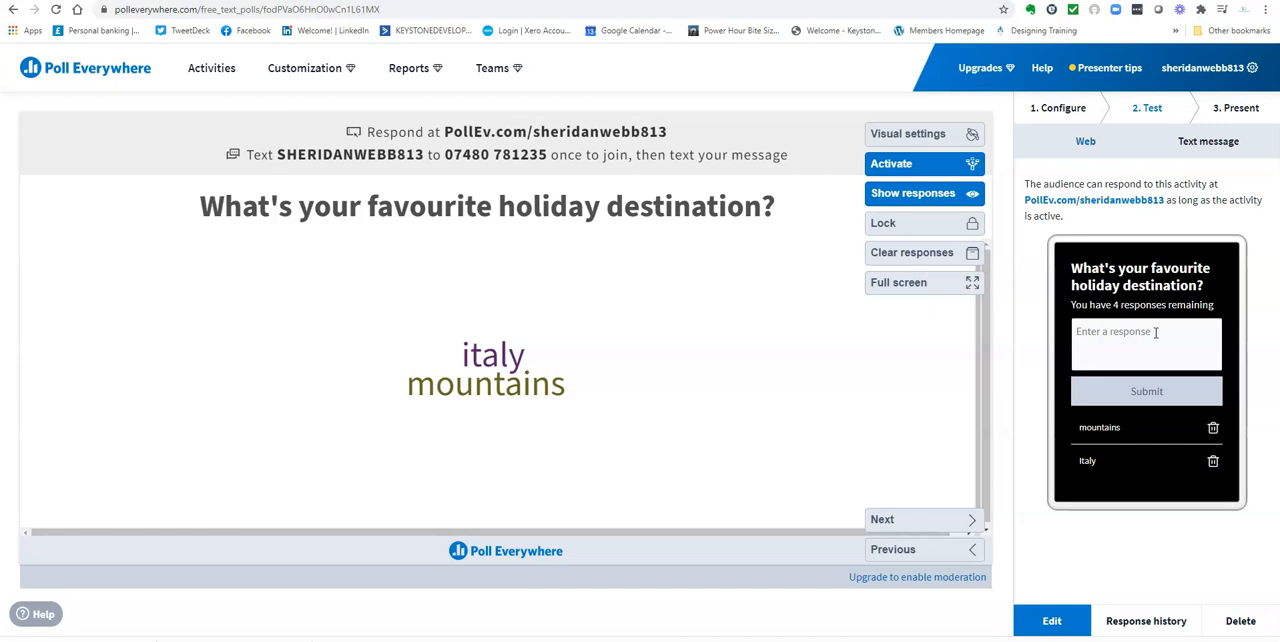
text(italy)
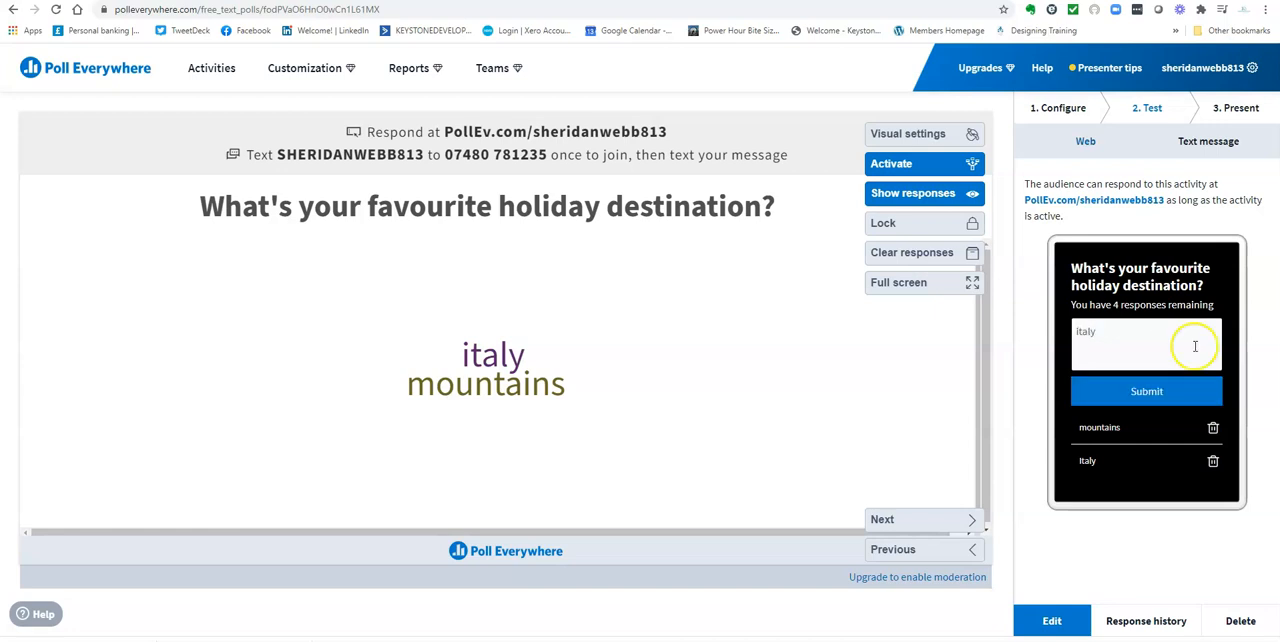
click(1146, 390)
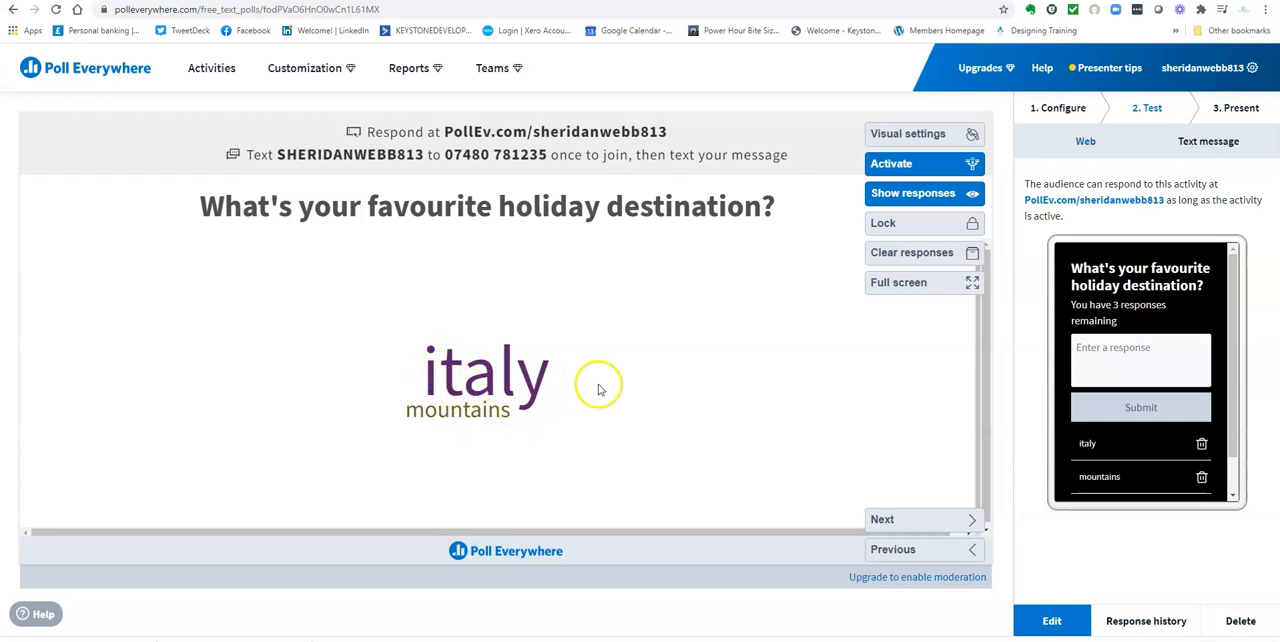
click(1096, 353)
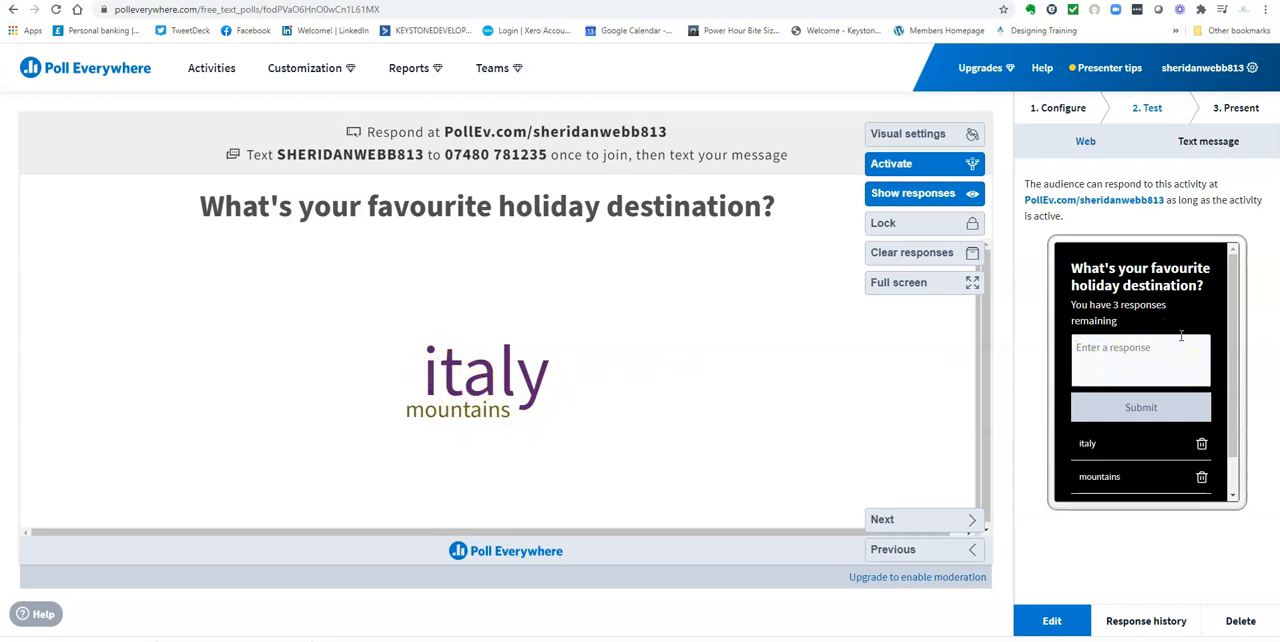
text(coast)
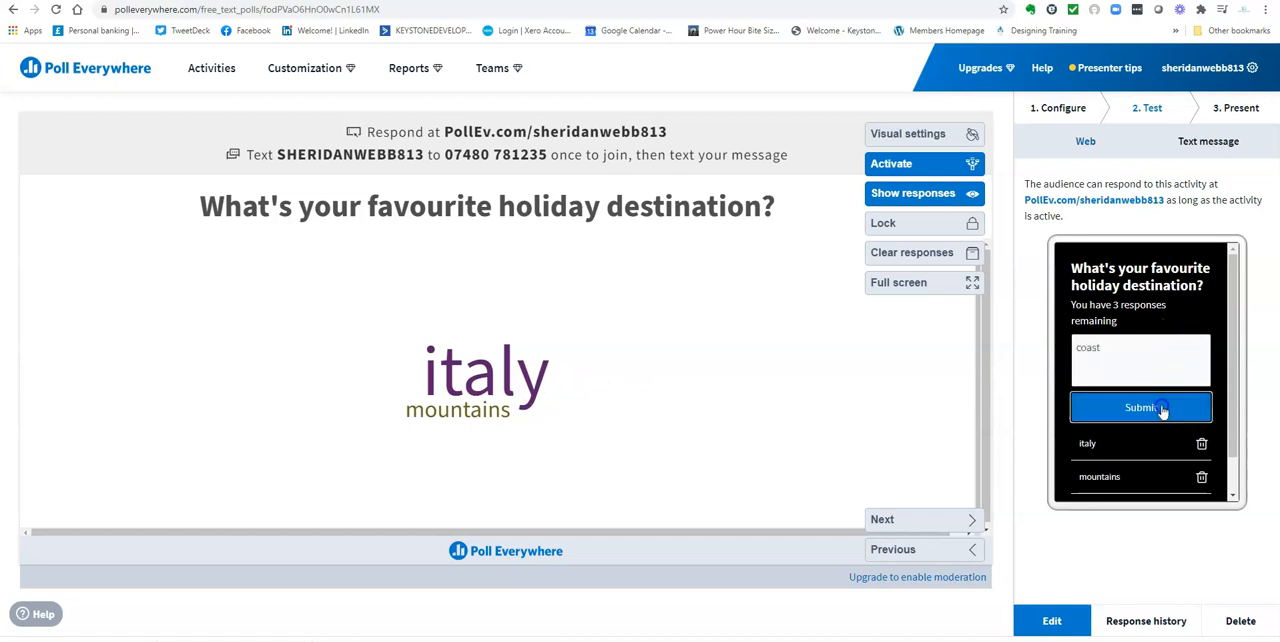
click(1083, 407)
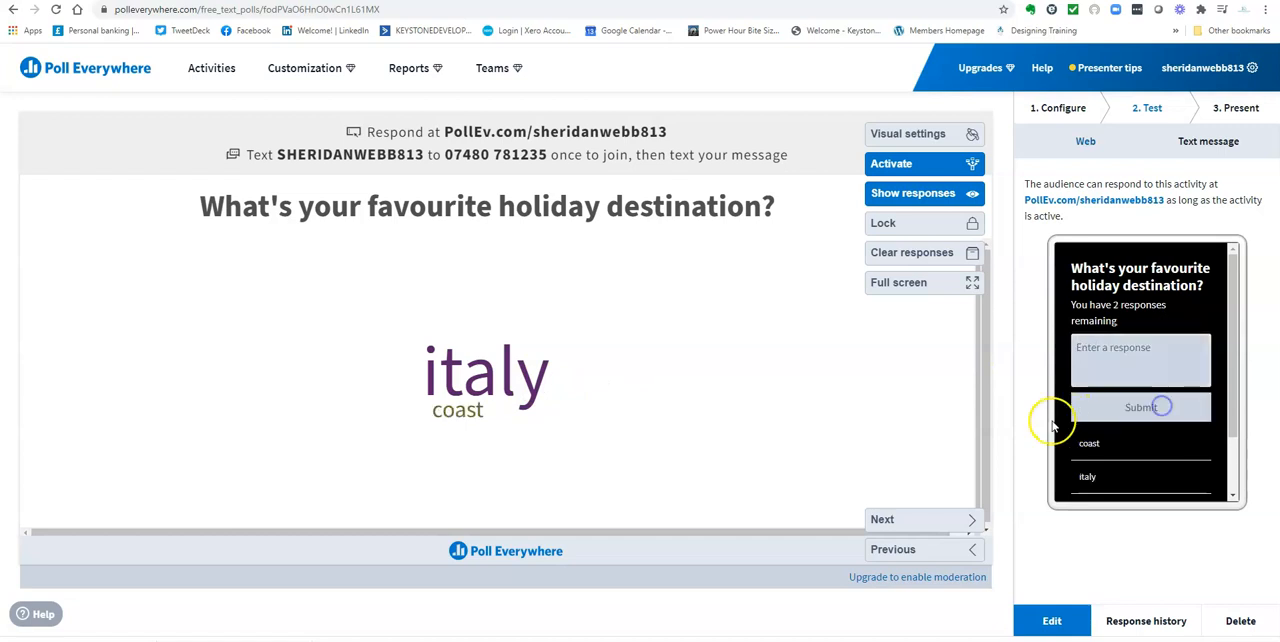
Submit "Scandinavia" and a second "mountains" as test responses to use up the remaining entries
click(1118, 350)
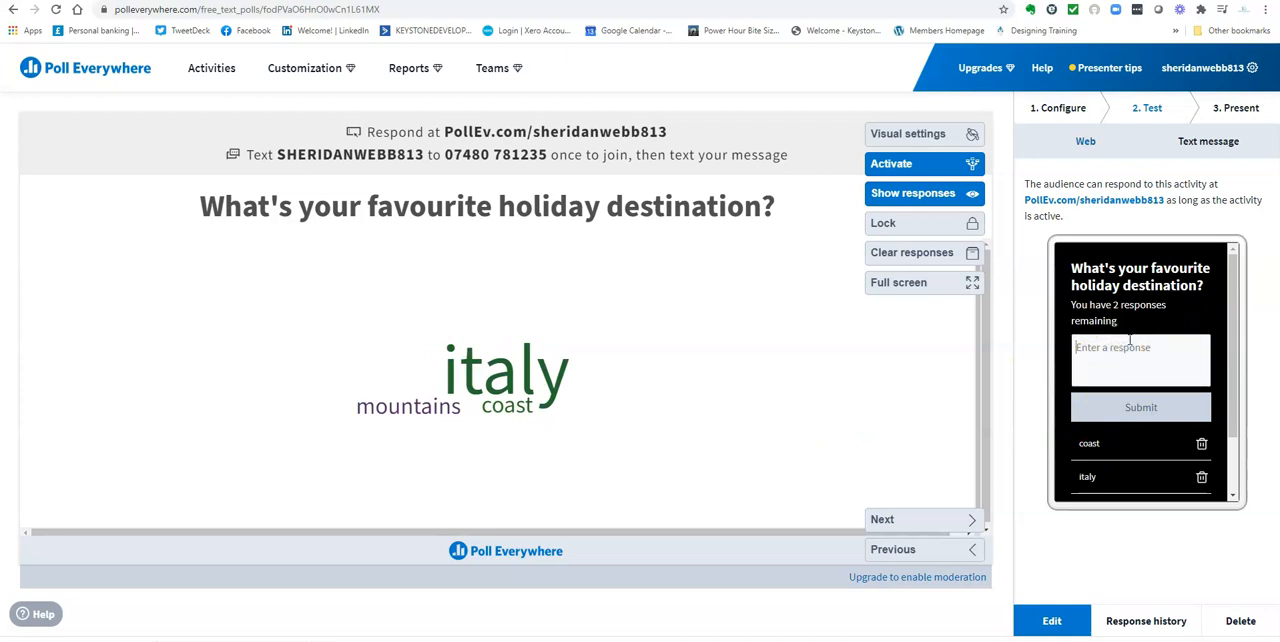
text(Scandinavia)
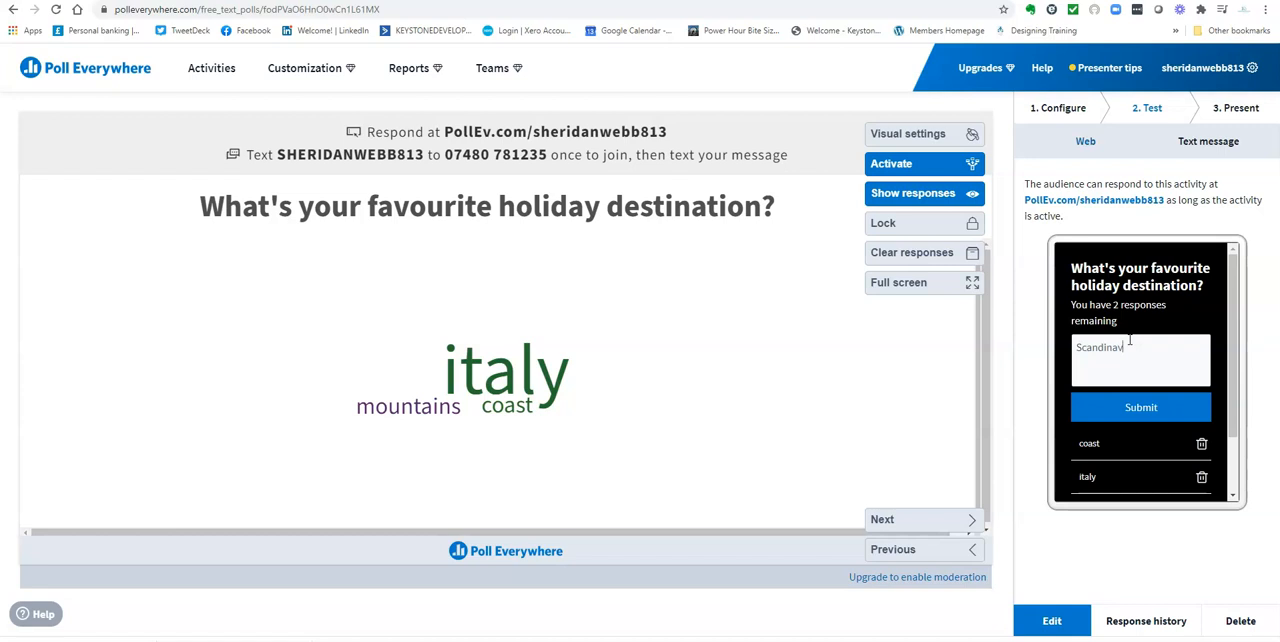
click(1140, 407)
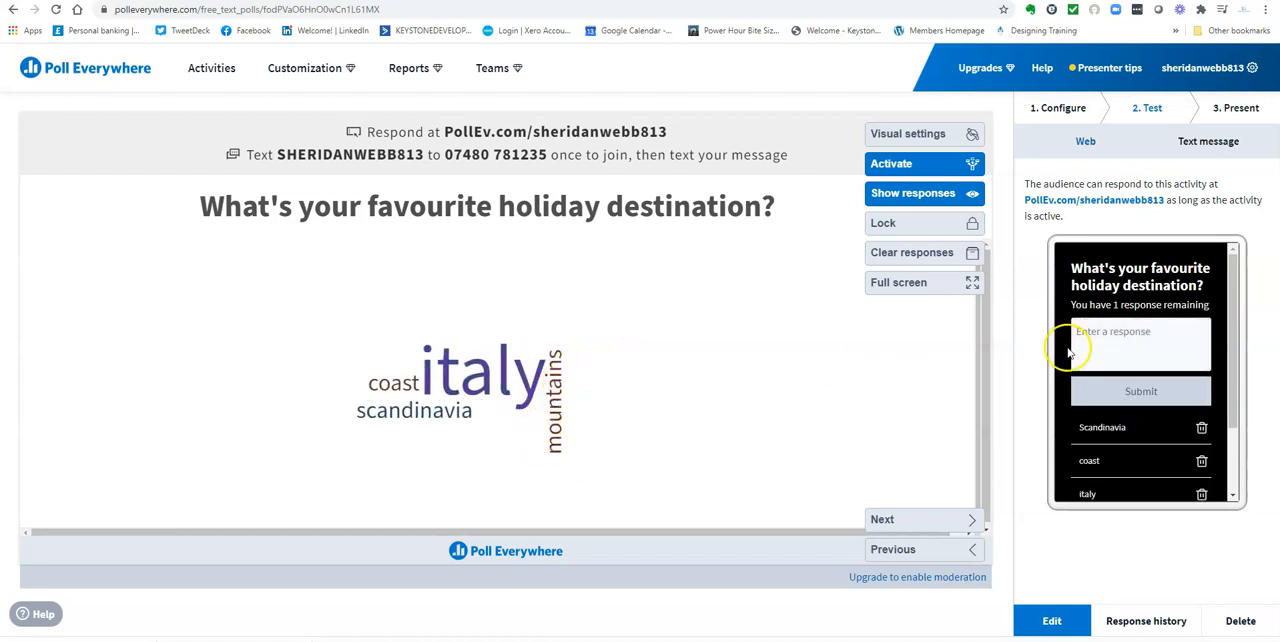
click(1099, 332)
text(mountains)
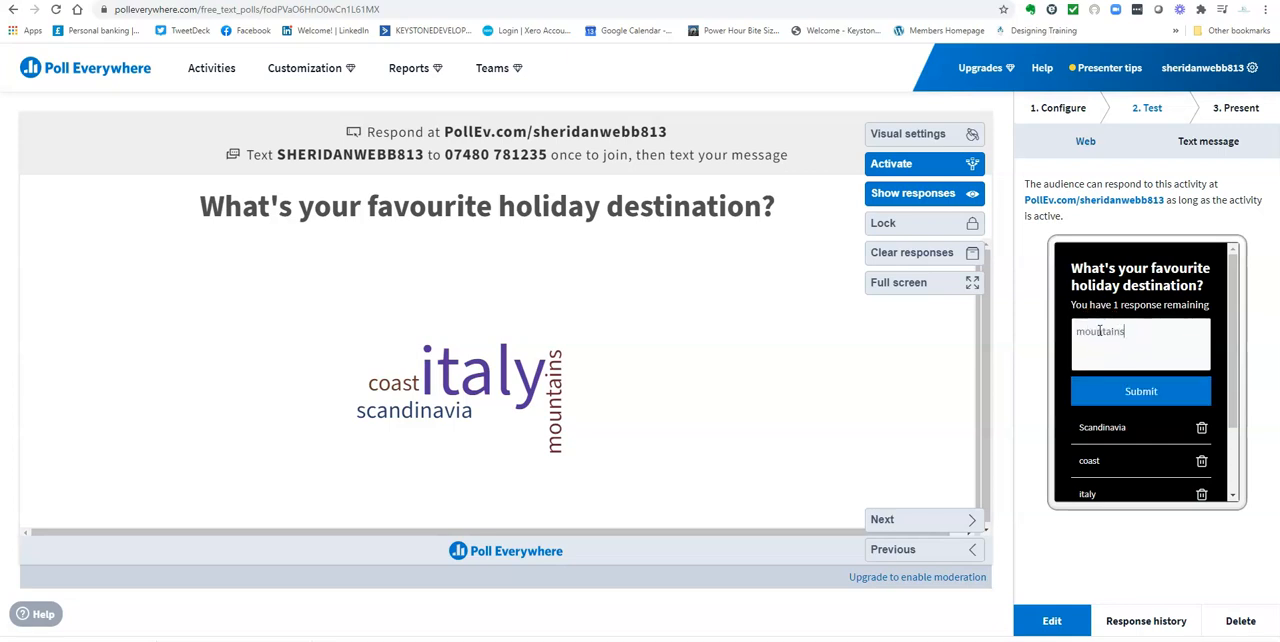
click(1117, 391)
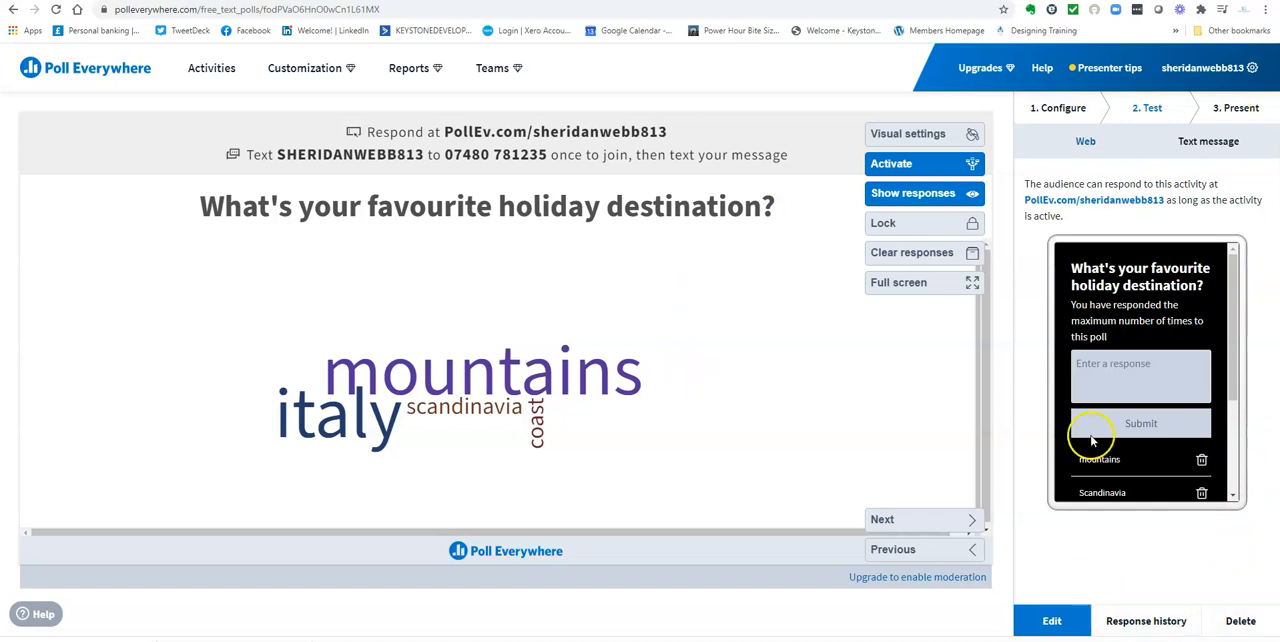
Review the submitted test responses and delete the "Scandinavia" response
scroll(1150, 284, down, 3)
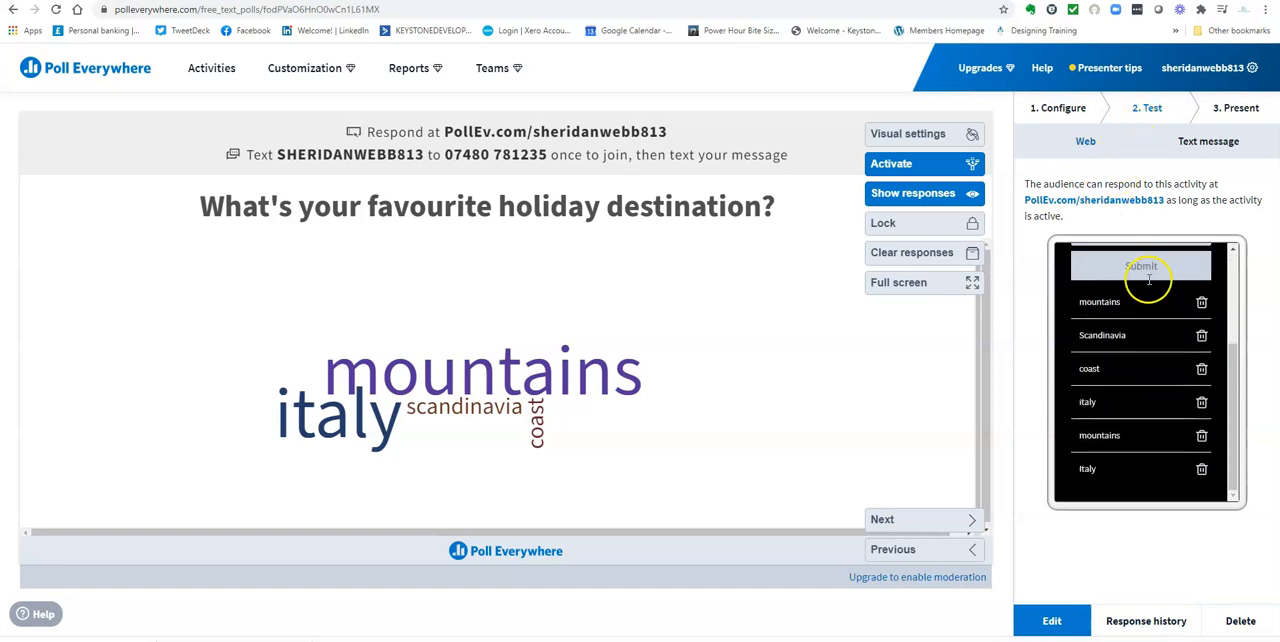
scroll(1147, 280, up, 3)
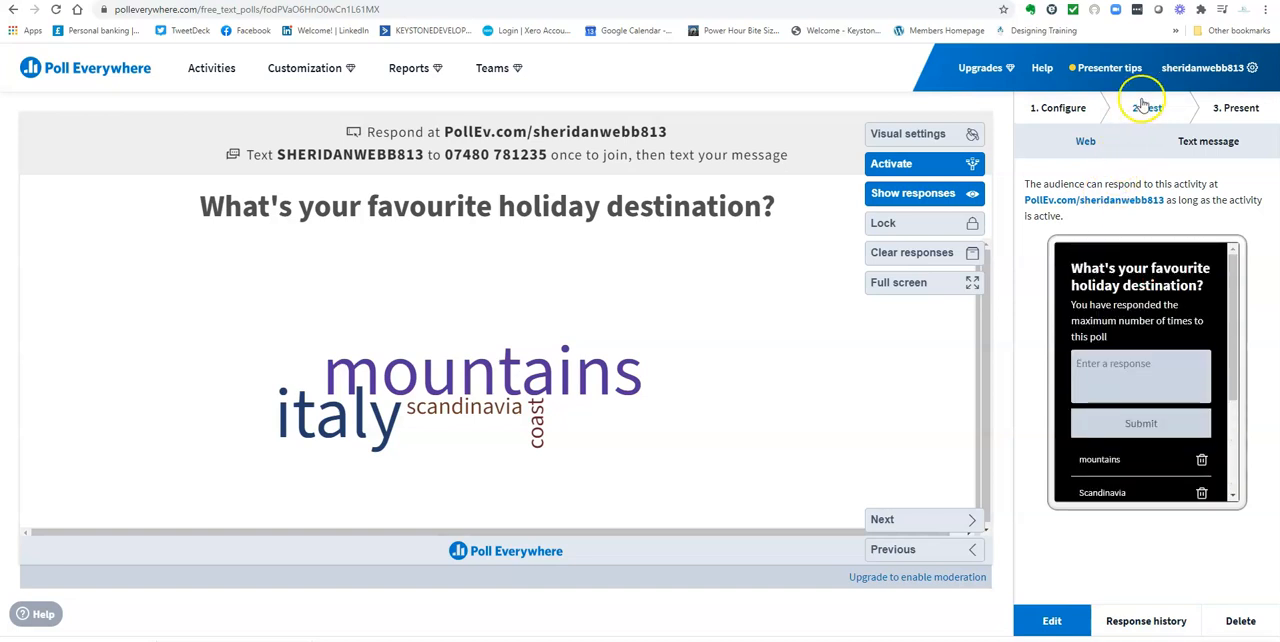
scroll(1160, 395, down, 3)
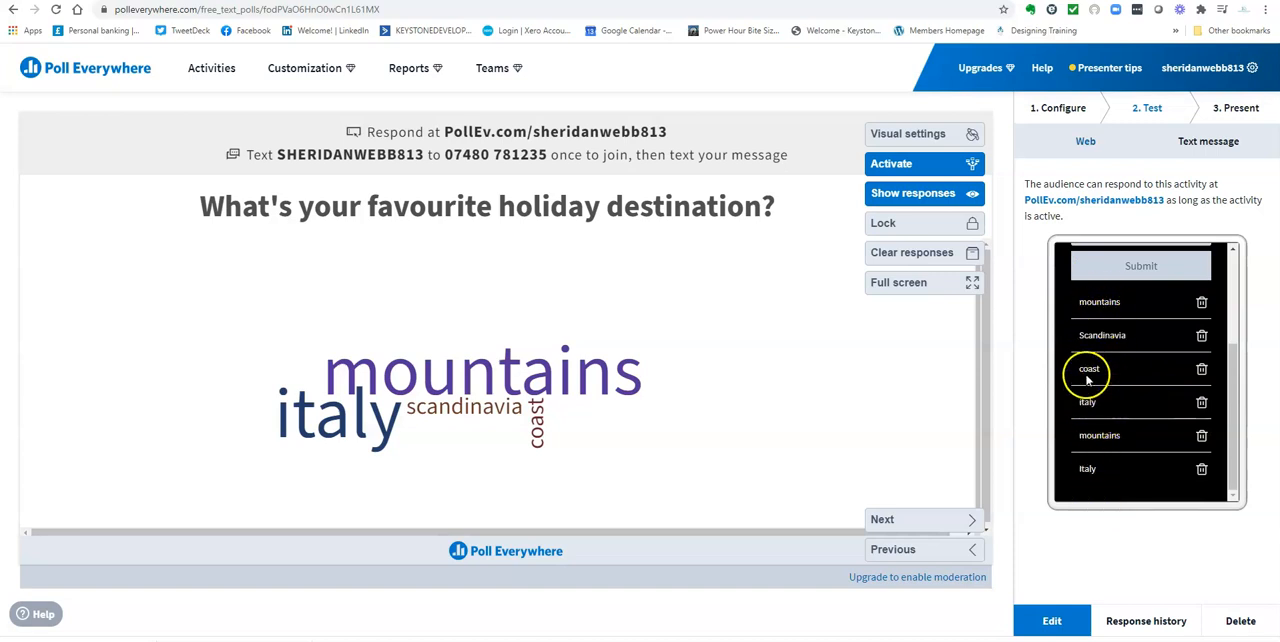
click(1201, 336)
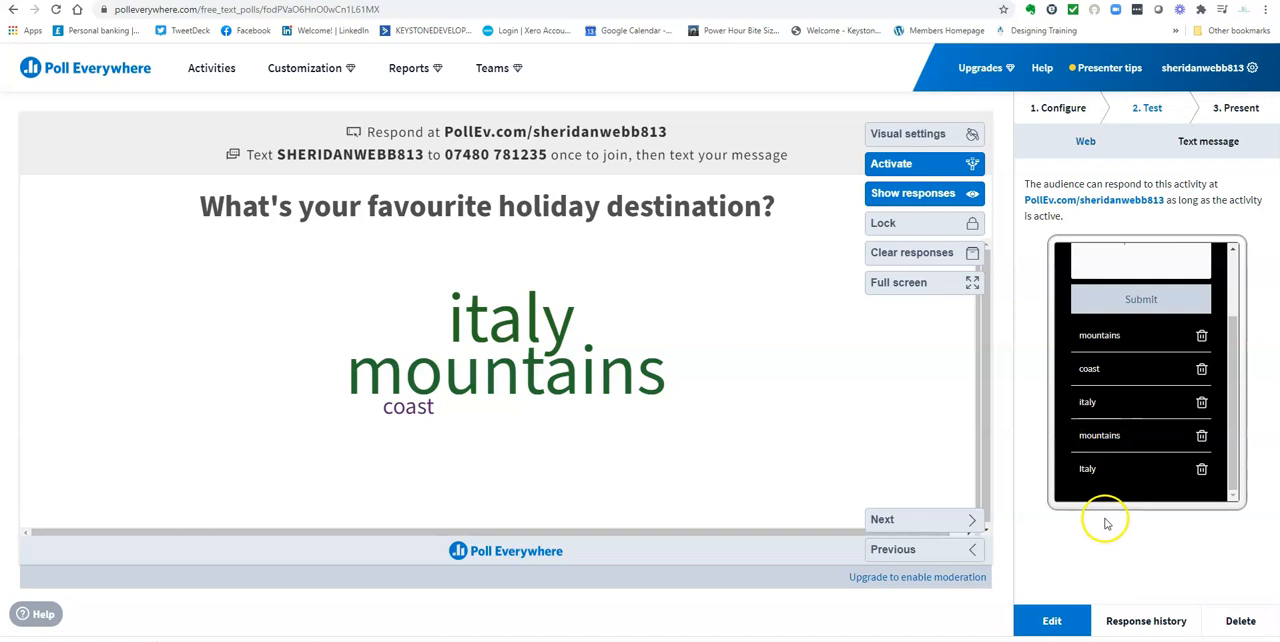
Submit "carribbean" as a replacement test response to the word cloud
scroll(1080, 345, up, 3)
click(1095, 331)
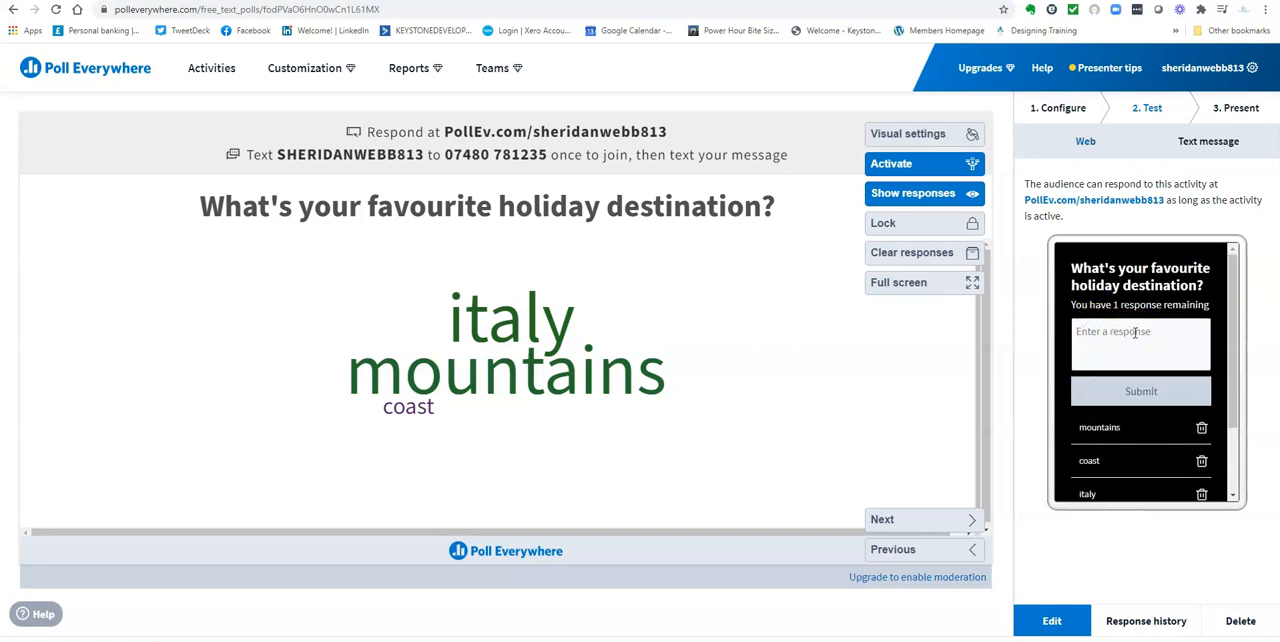
text(carribbean)
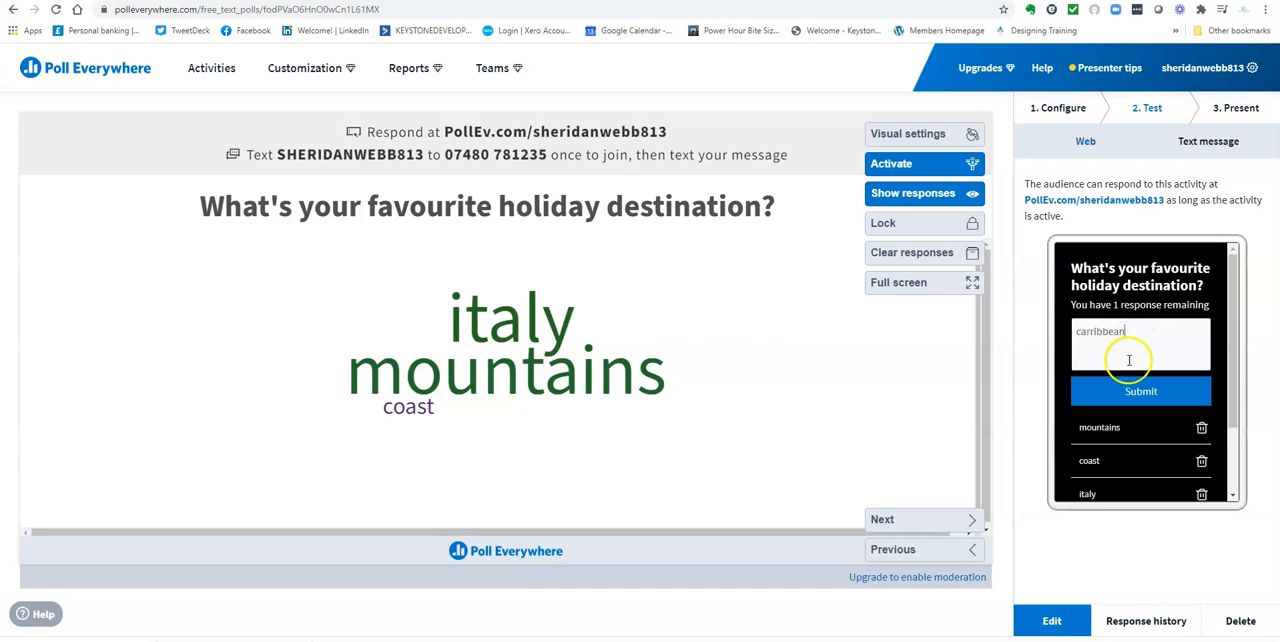
click(1115, 390)
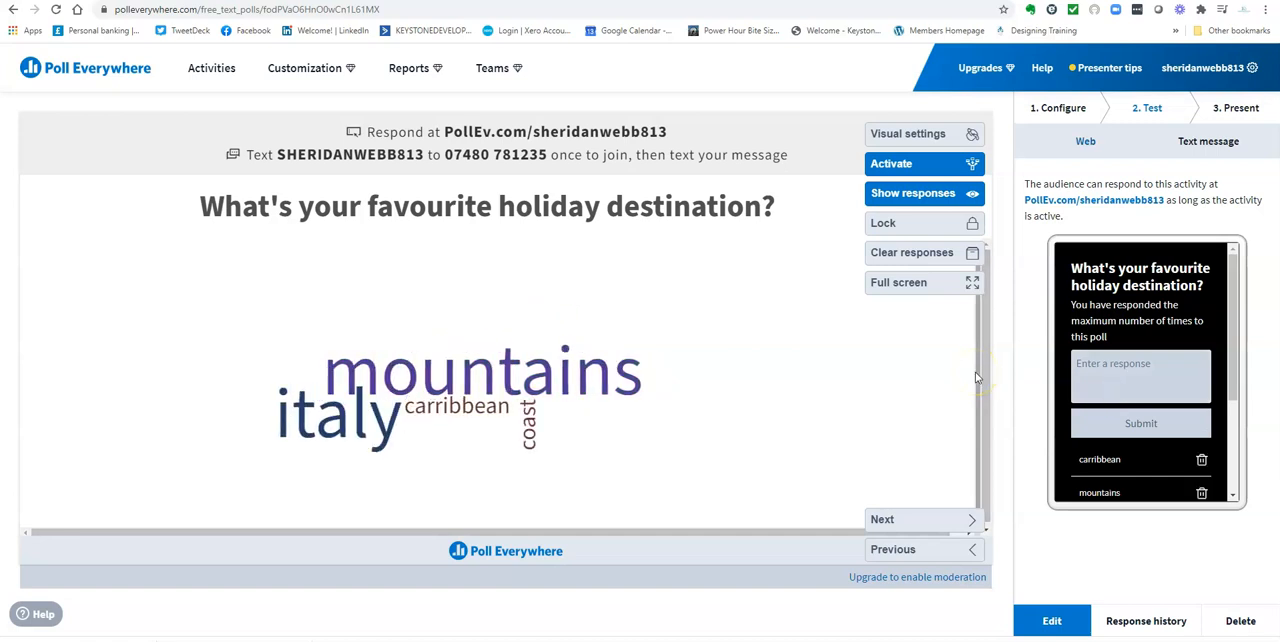
Review the list of test responses submitted to the holiday destination word cloud
scroll(1120, 350, down, 3)
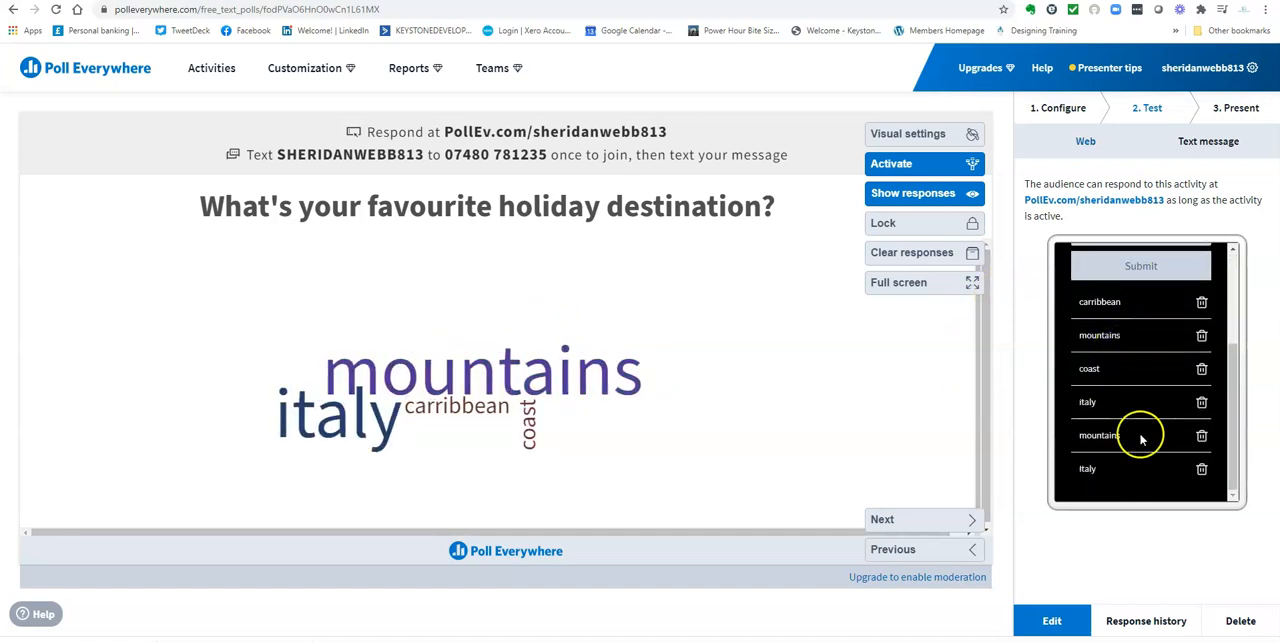
scroll(1116, 422, up, 3)
scroll(1122, 420, down, 3)
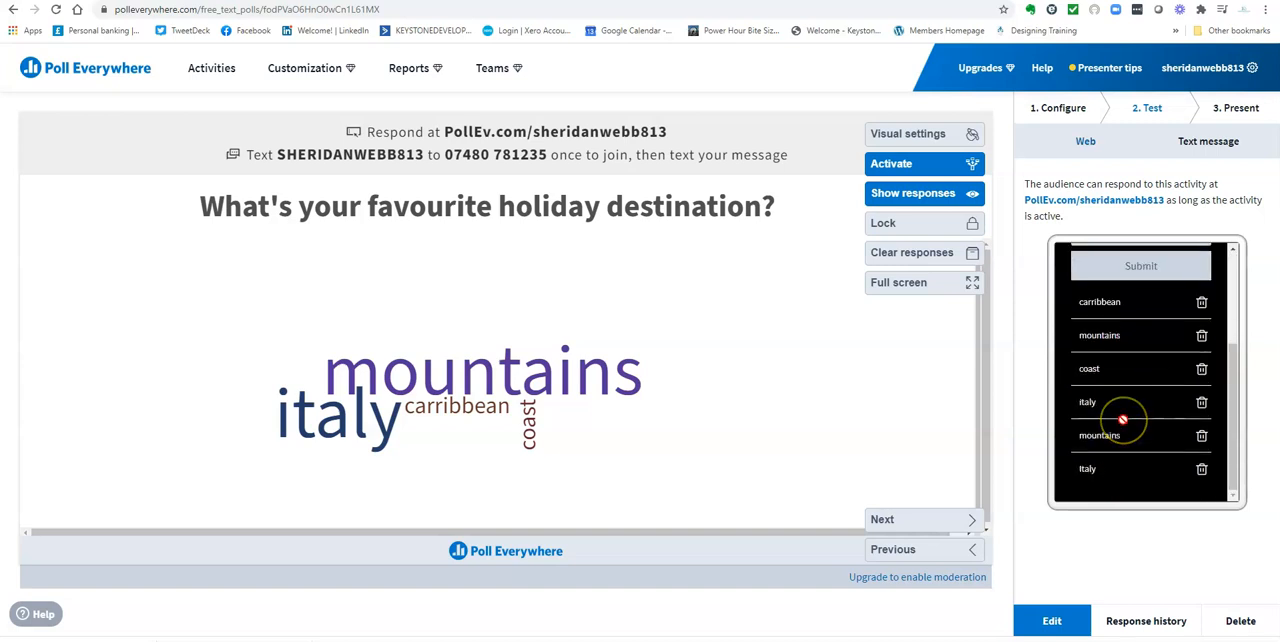
scroll(1122, 420, up, 3)
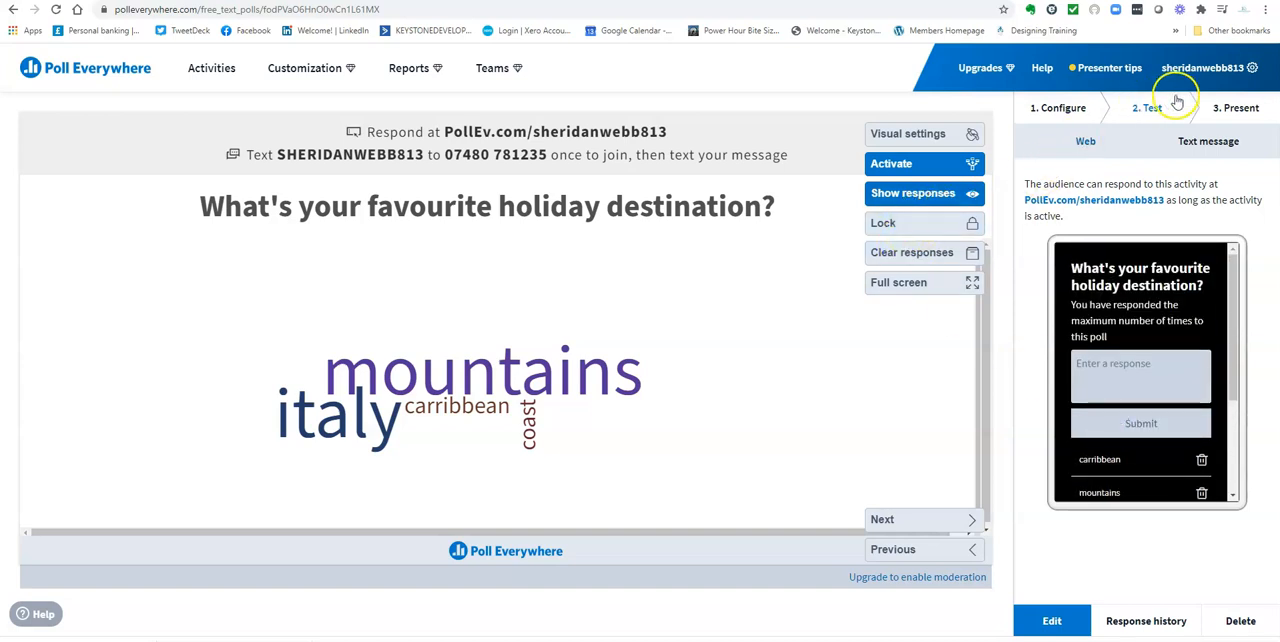
Review the word cloud's presenting instructions and its options for sharing and embedding
click(1234, 108)
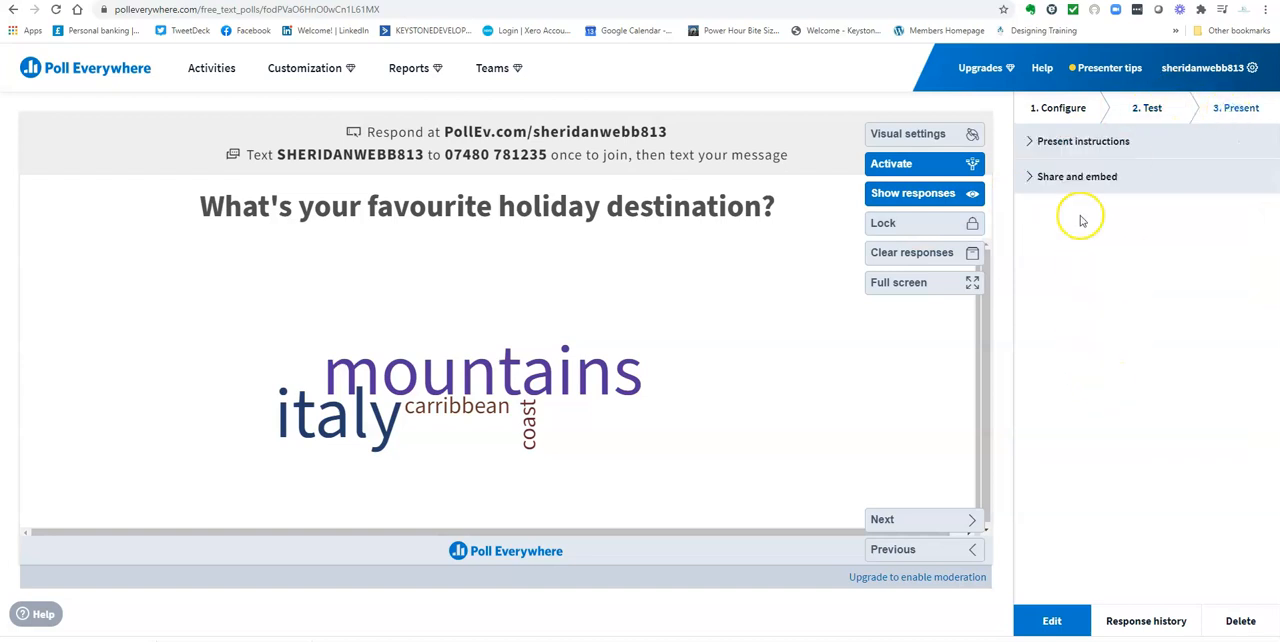
click(1085, 143)
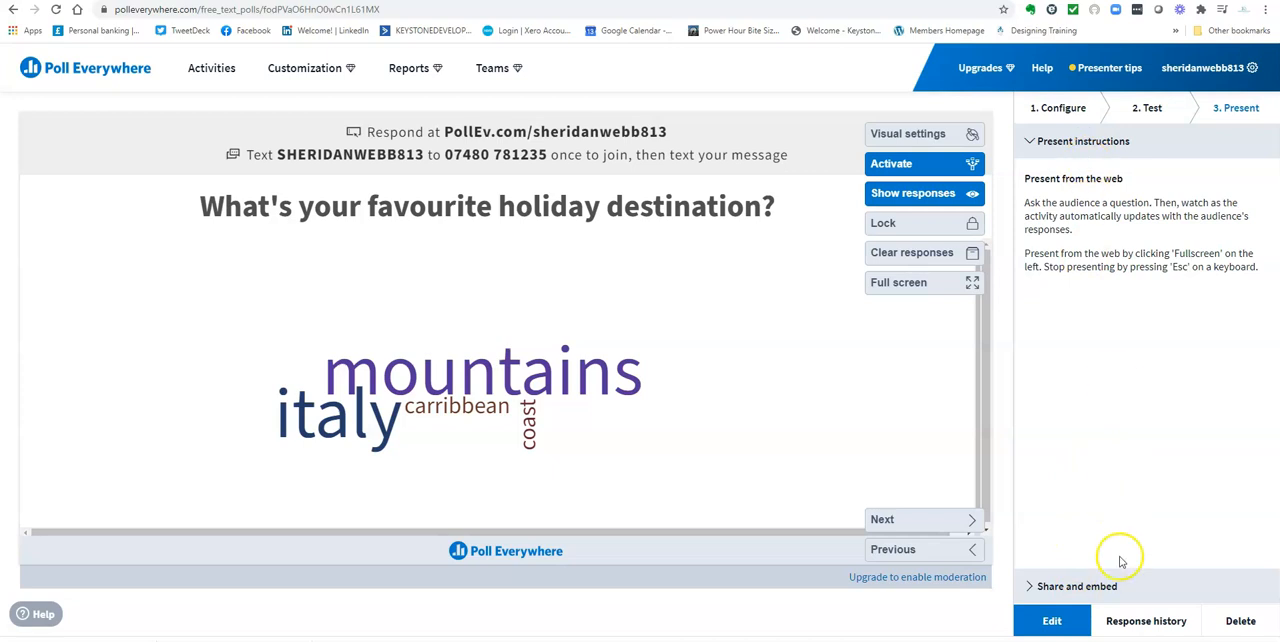
click(1078, 586)
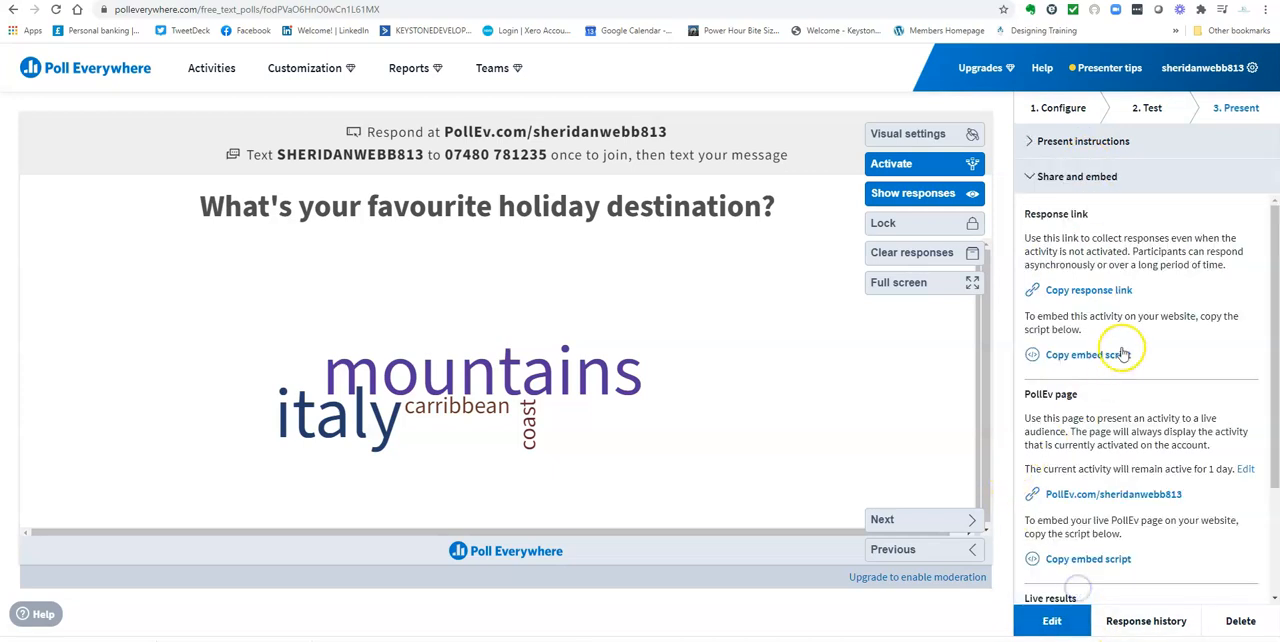
scroll(1150, 335, down, 2)
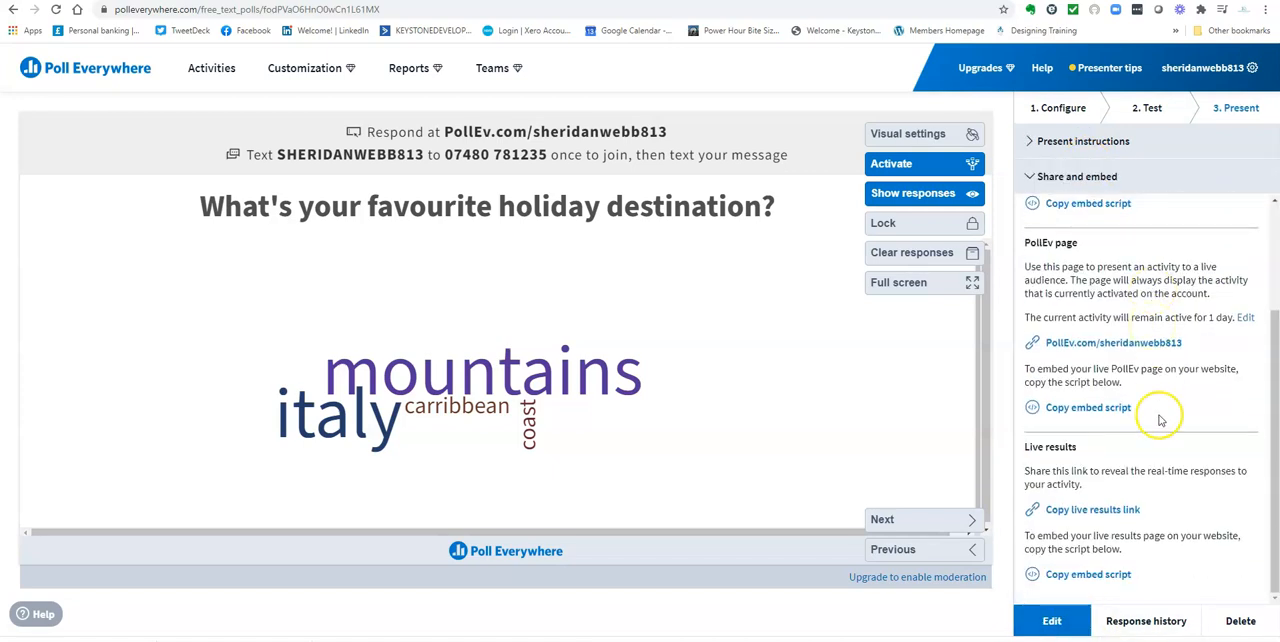
scroll(1158, 412, up, 2)
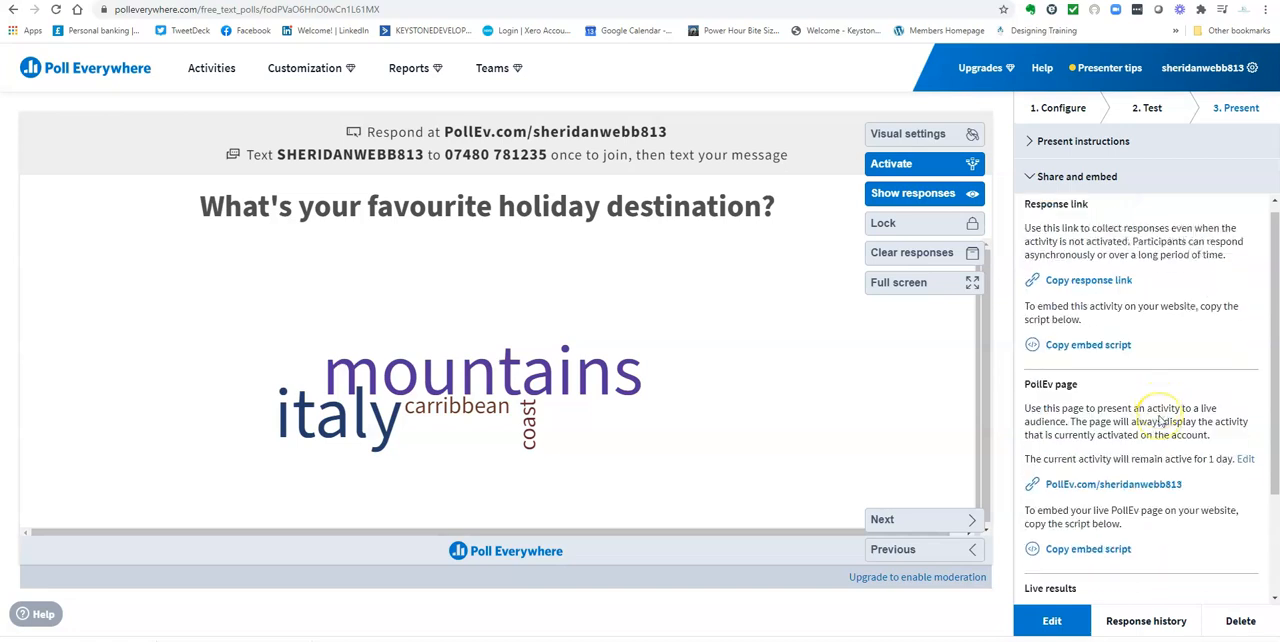
Inspect the word cloud's visual settings, including the color scheme options, and close them without changes
click(907, 133)
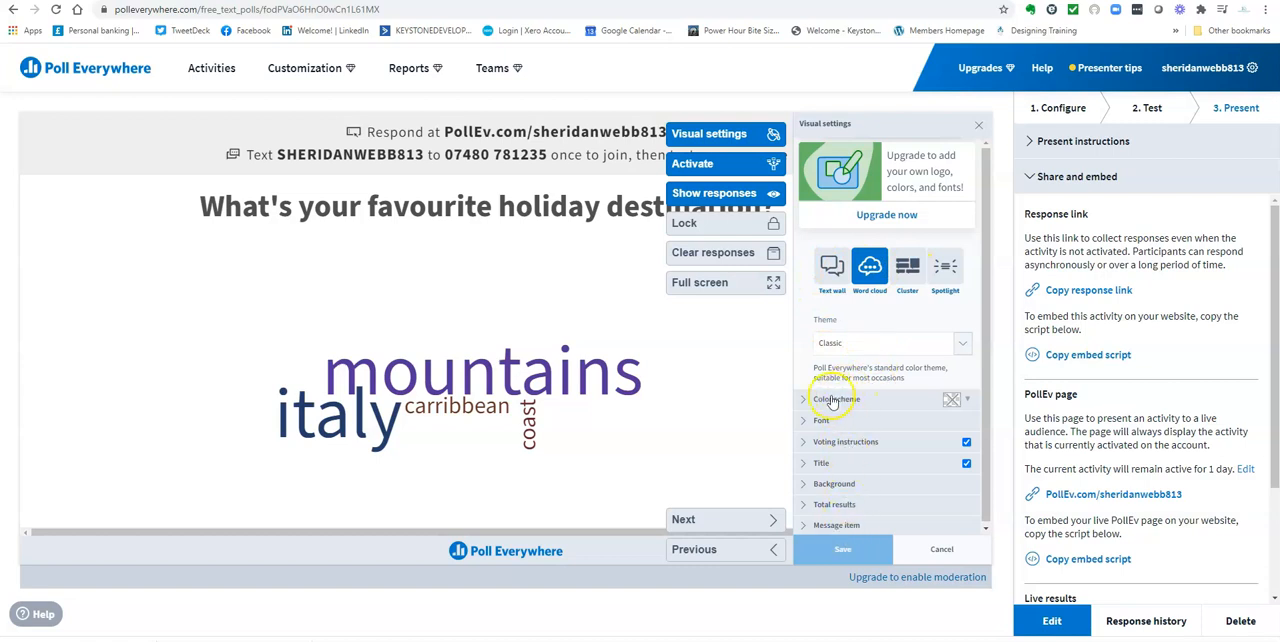
click(891, 402)
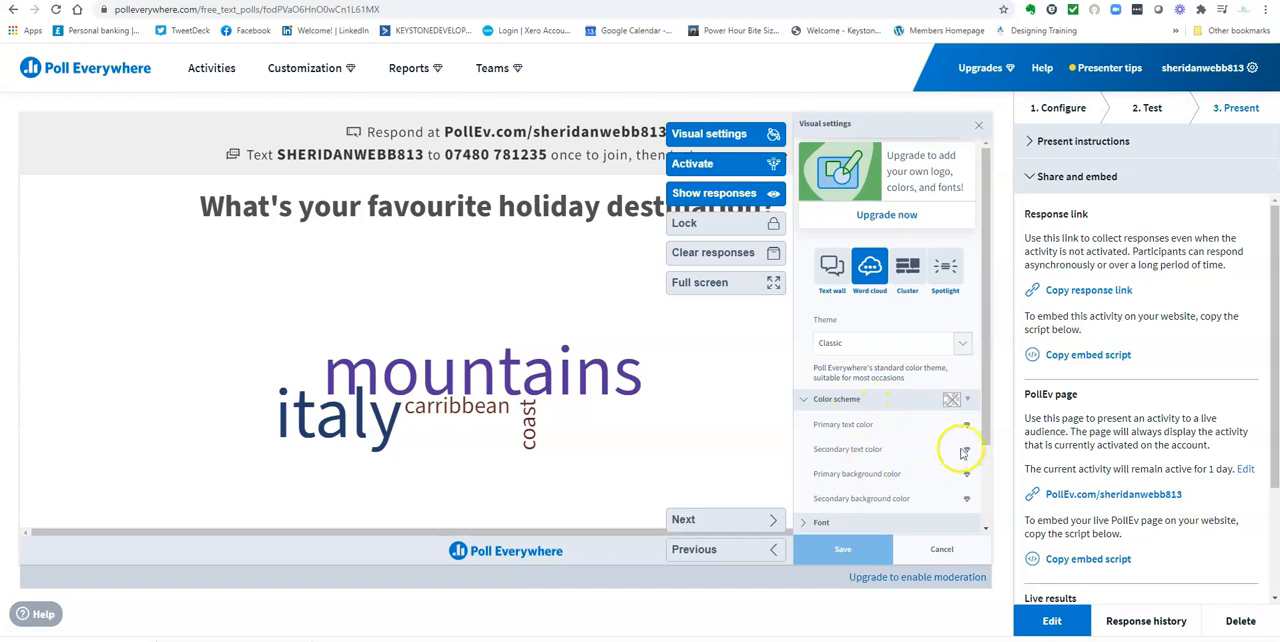
click(867, 399)
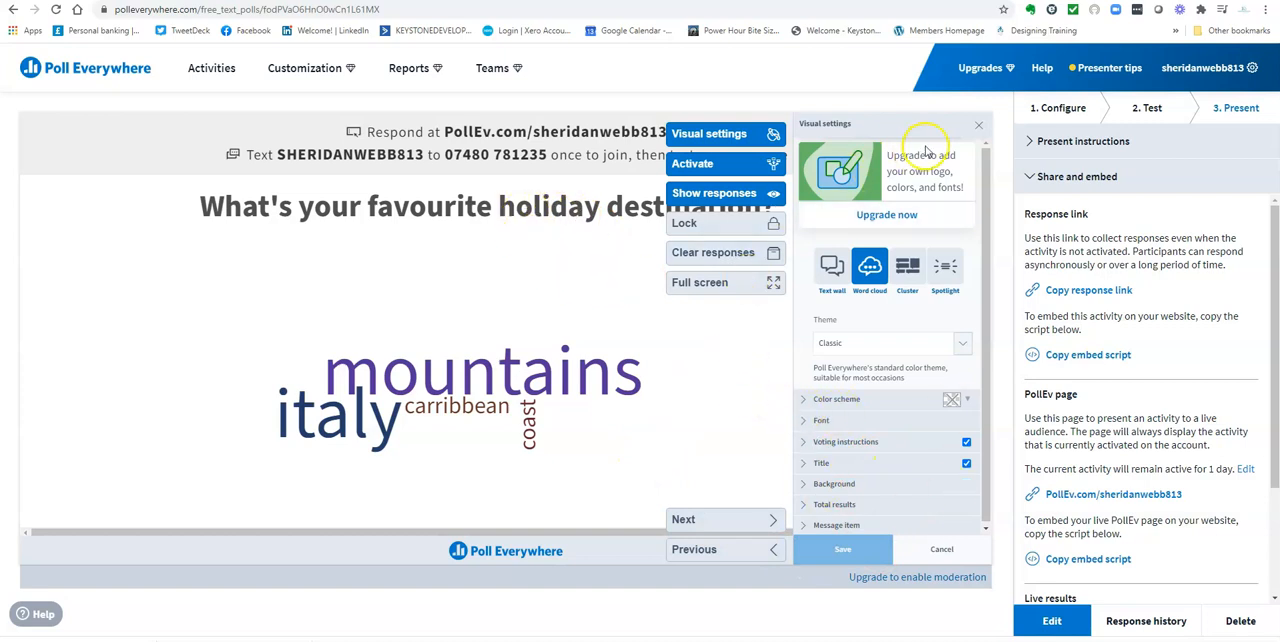
click(980, 130)
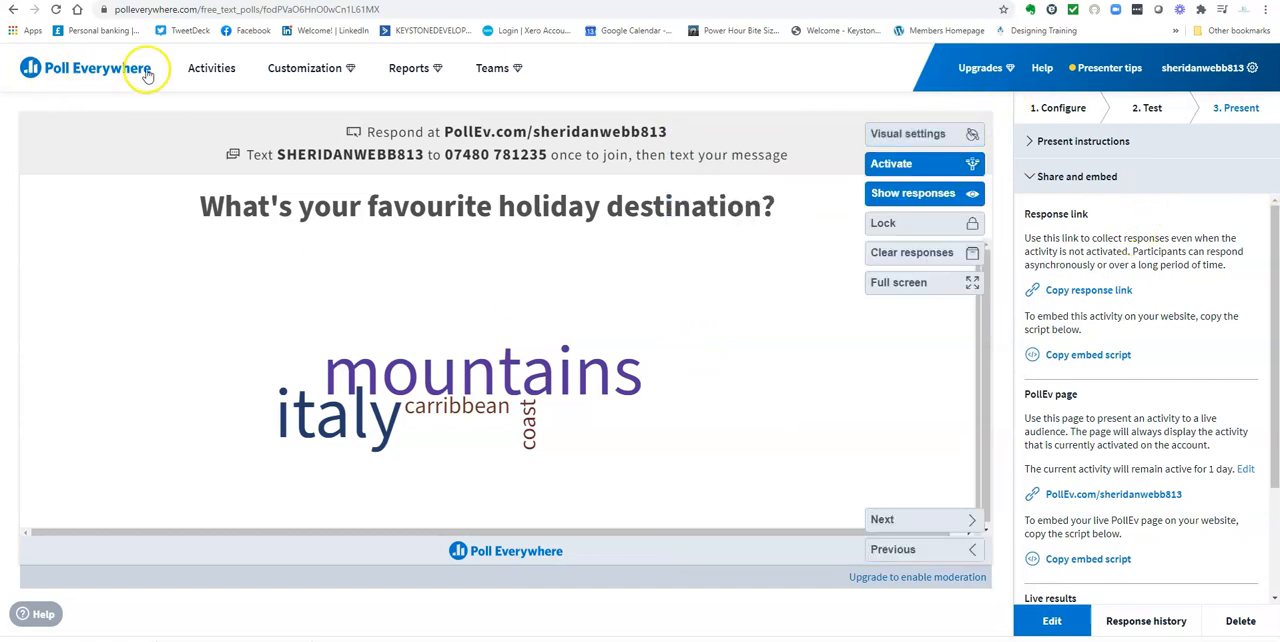
Return to the activities overview and look through the polls in the Default group
click(212, 68)
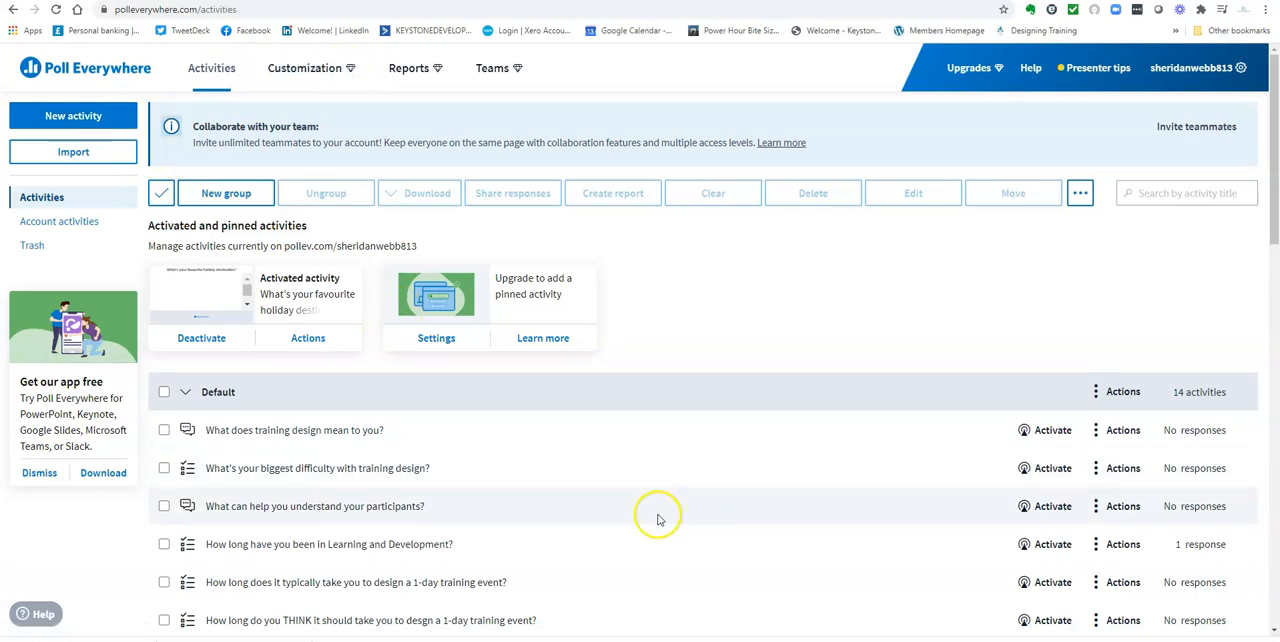
scroll(655, 519, down, 5)
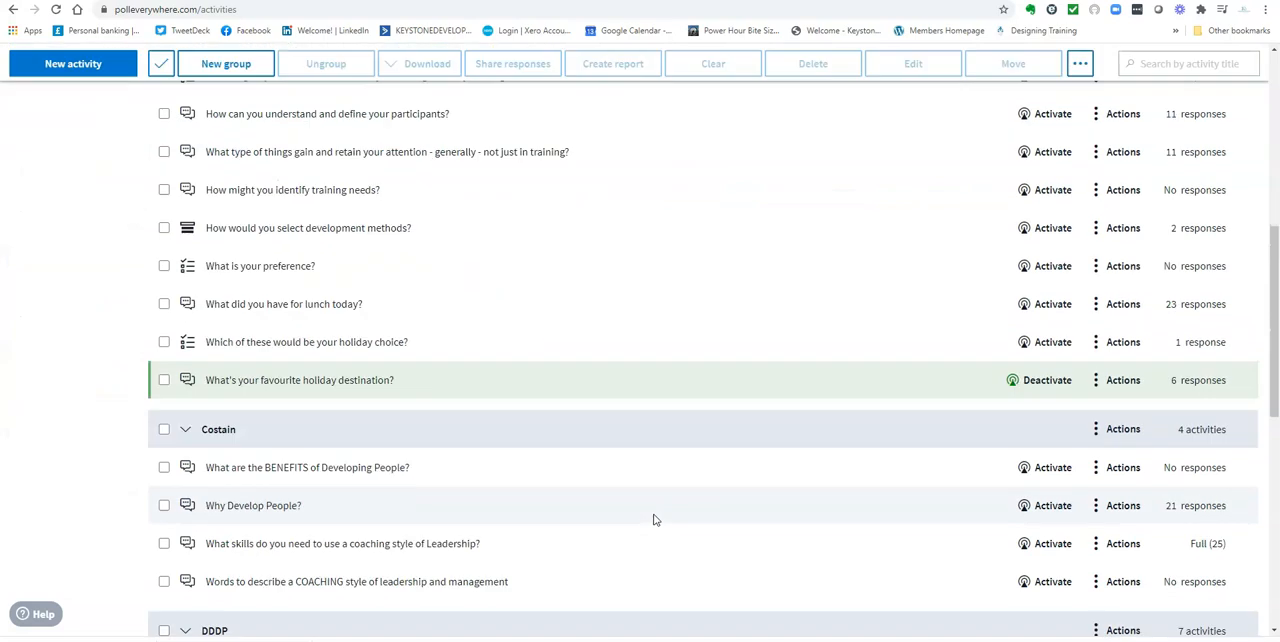
scroll(655, 519, up, 7)
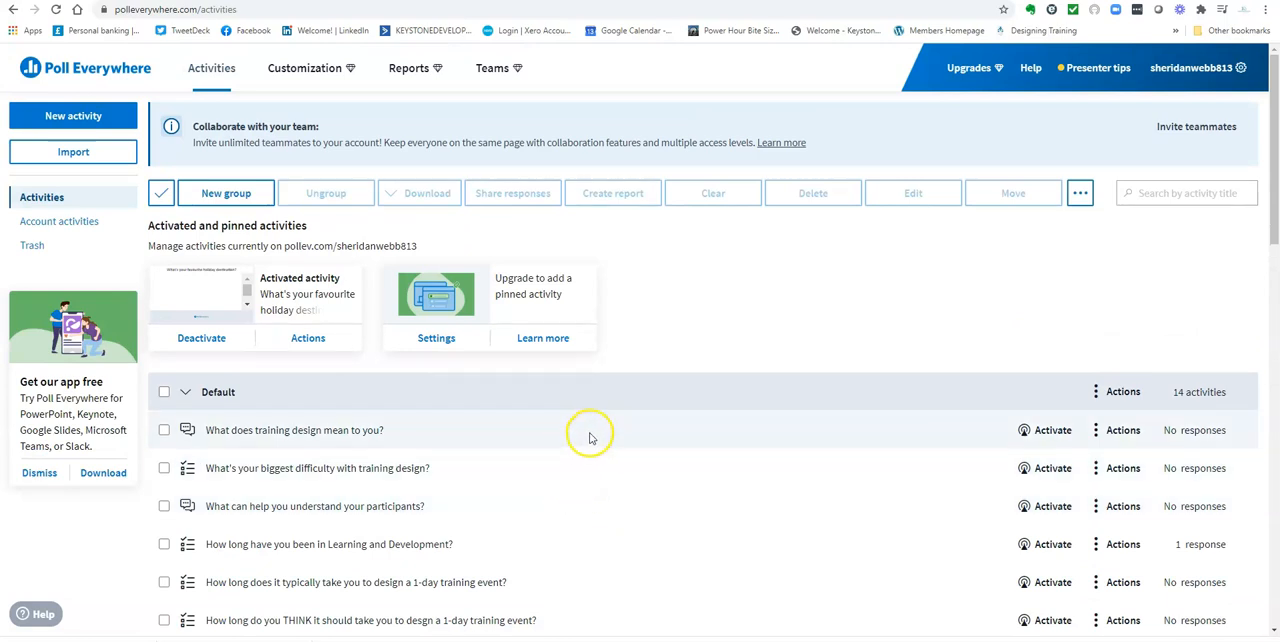
scroll(590, 488, down, 5)
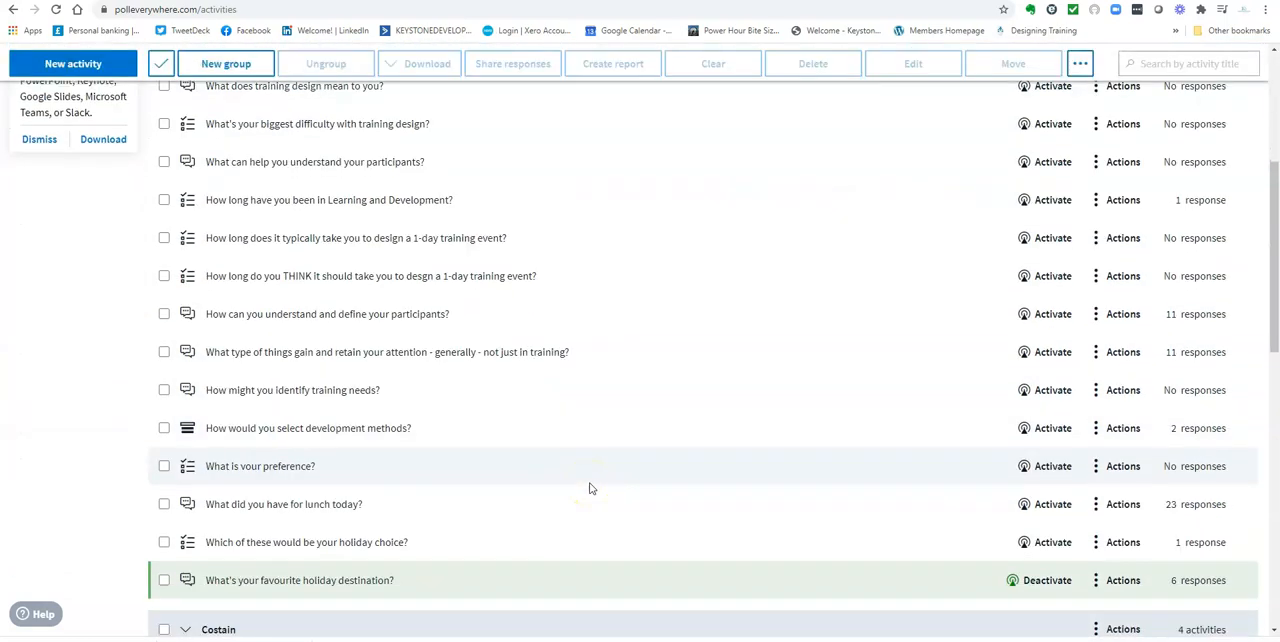
scroll(590, 488, up, 5)
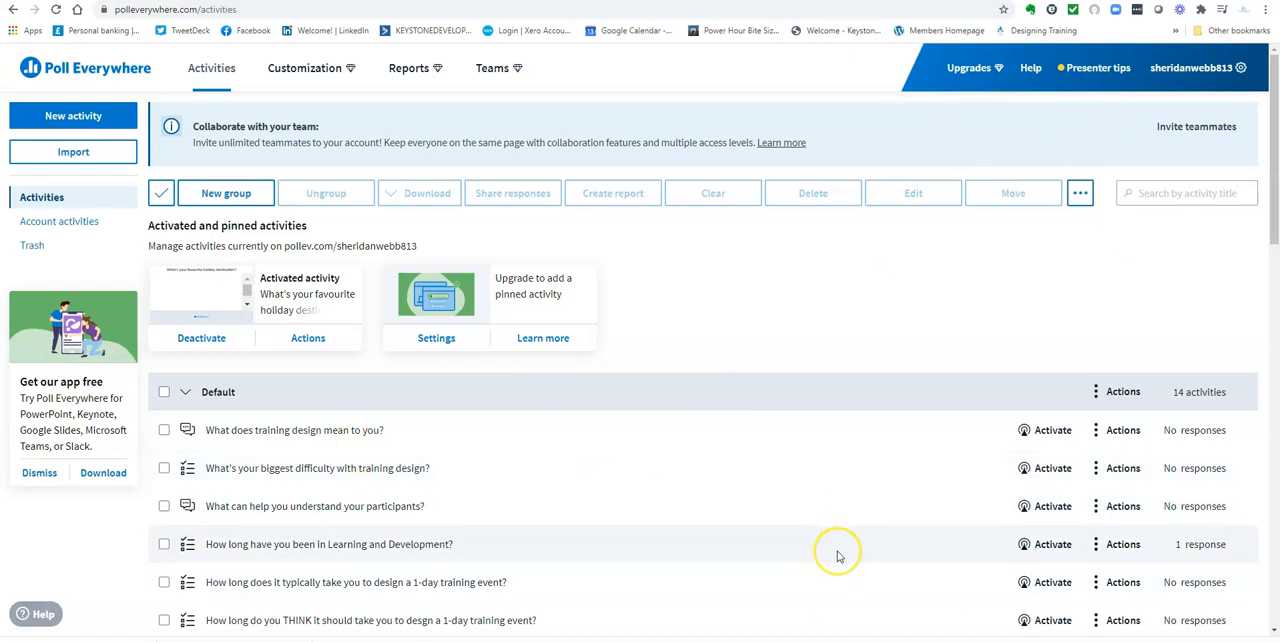
View the word cloud on what to send out in advance to encourage INDEPENDENT LEARNING from the DDDP group, then go back to the activities overview
scroll(838, 556, down, 3)
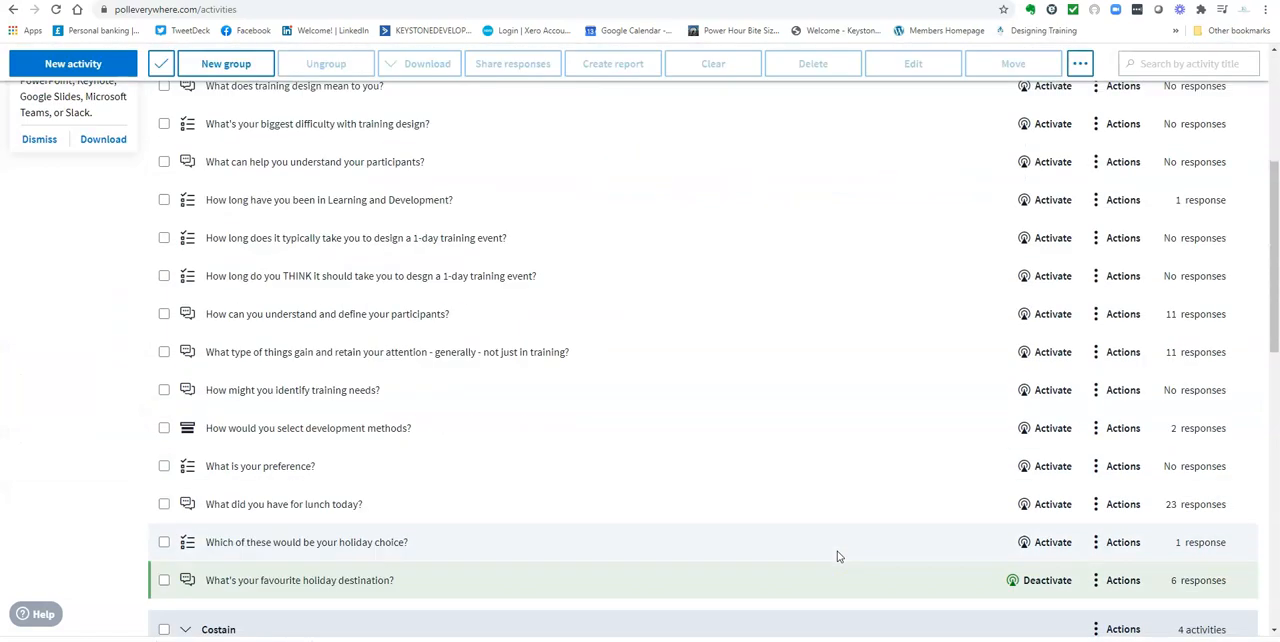
scroll(838, 556, down, 2)
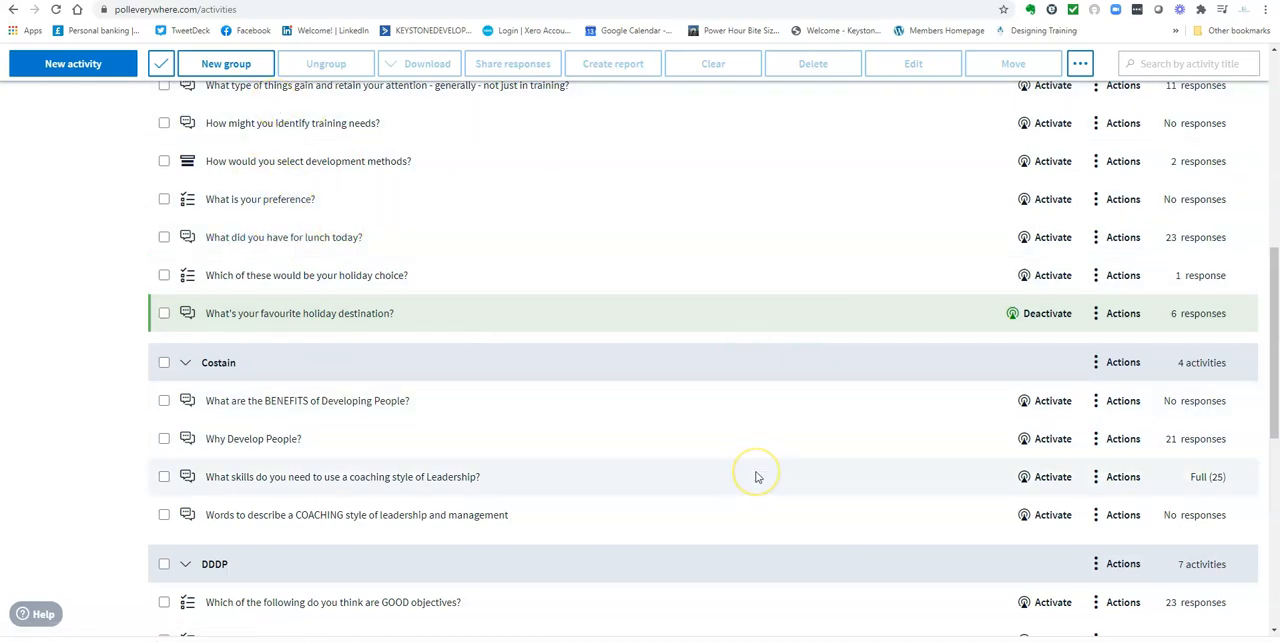
scroll(757, 477, down, 2)
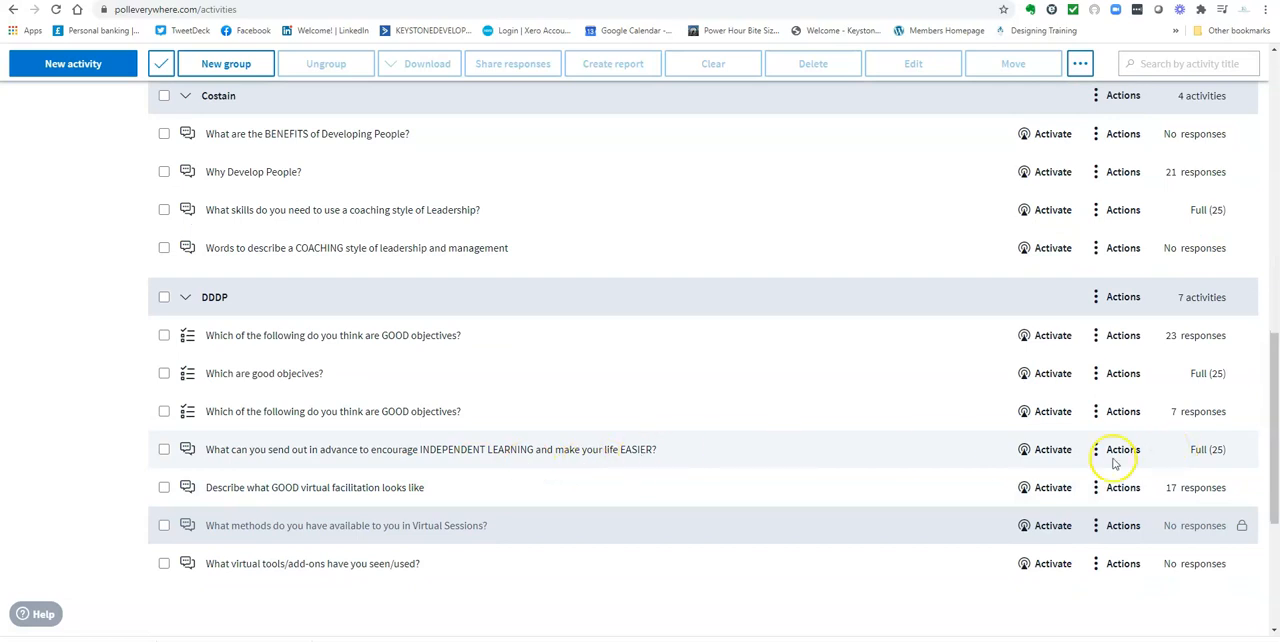
click(604, 452)
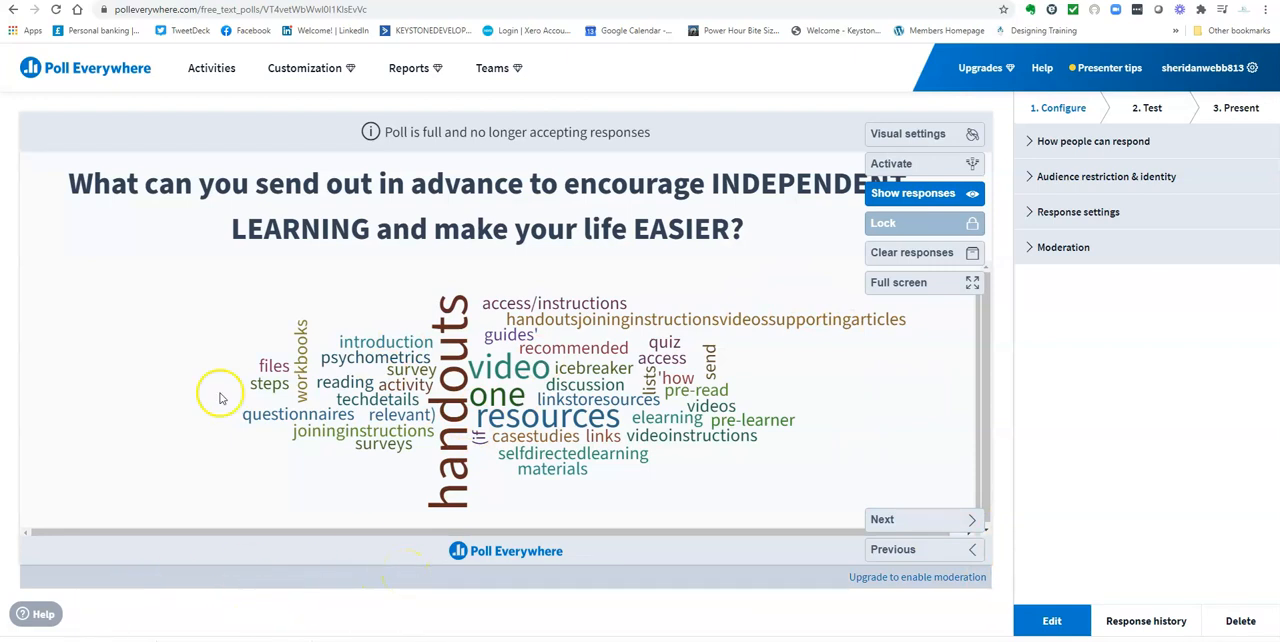
click(79, 62)
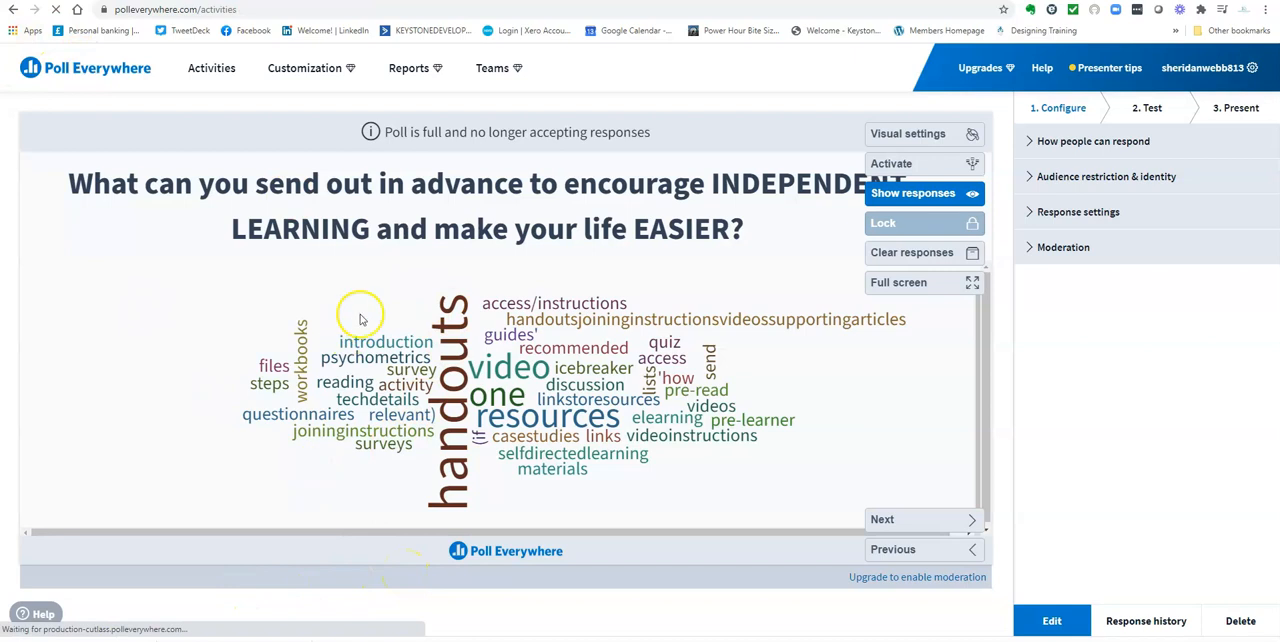